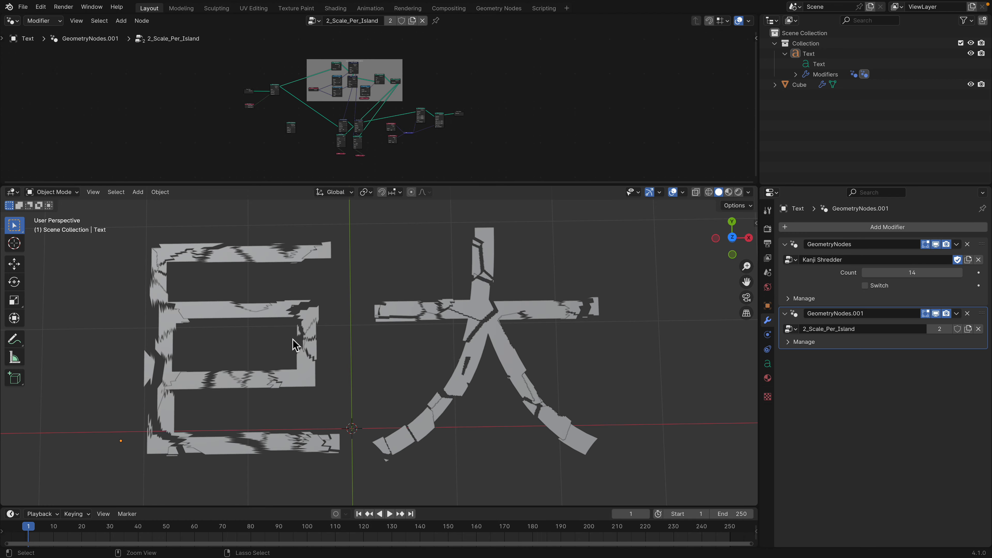
- Check the meaning of the kanji 巨大 in the Gemini browser chat, return to Blender and inspect the shredded kanji text
{"action": "key", "text": "super+Tab"}
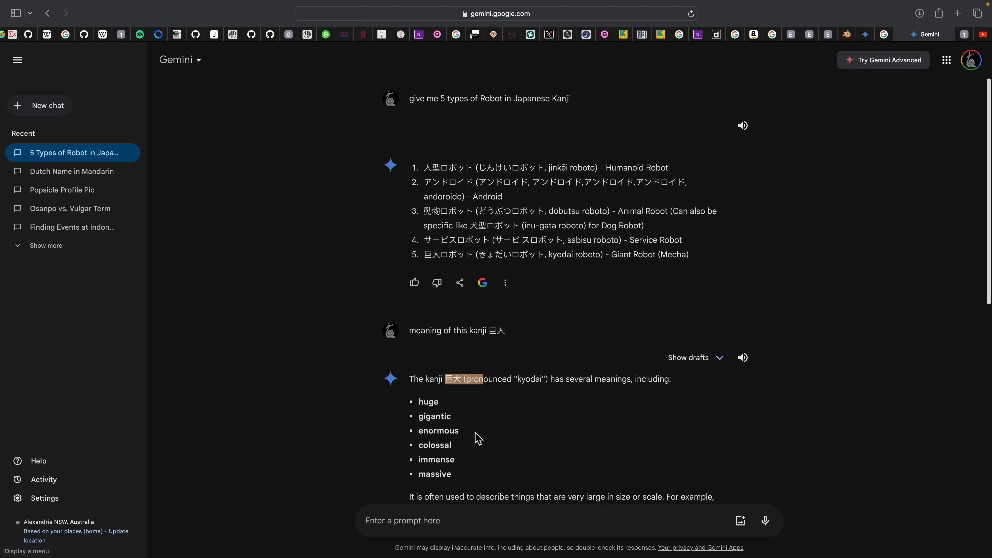
{"action": "key", "text": "super+Tab"}
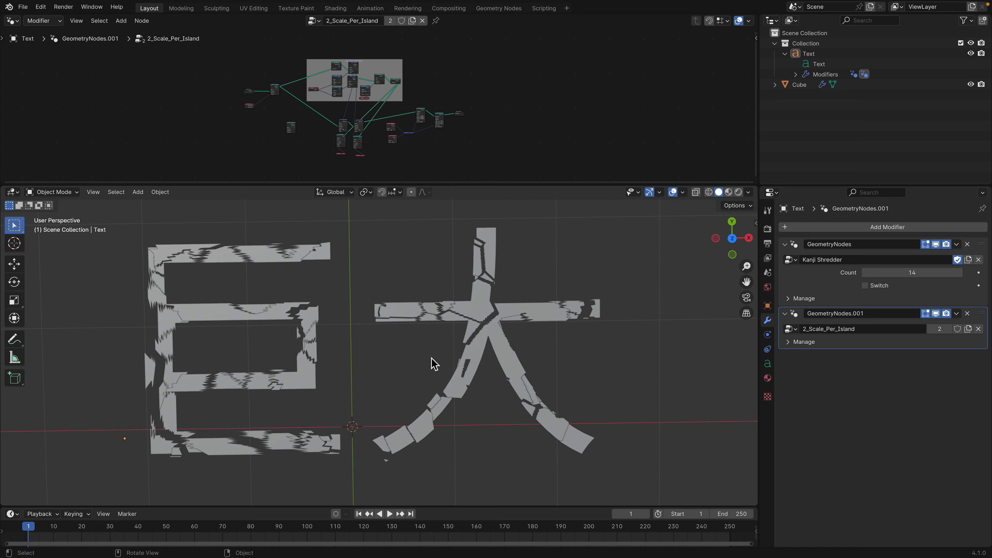
{"action": "mouse_move", "coordinate": [447, 357]}
{"action": "middle_mouse_down"}
{"action": "mouse_move", "coordinate": [469, 377]}
{"action": "mouse_move", "coordinate": [476, 264]}
{"action": "mouse_move", "coordinate": [476, 279]}
{"action": "middle_mouse_up"}
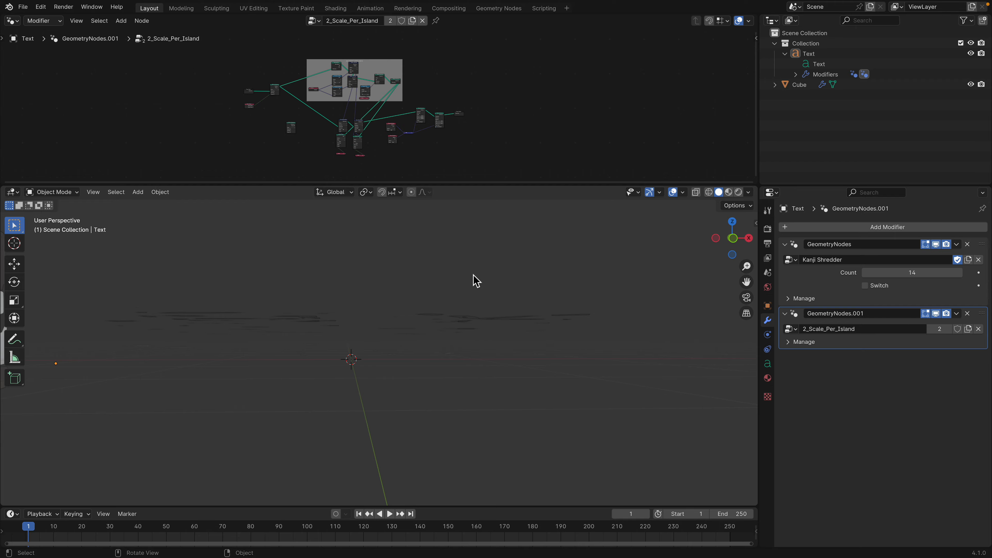
{"action": "mouse_move", "coordinate": [479, 285]}
{"action": "middle_mouse_down"}
{"action": "mouse_move", "coordinate": [385, 284]}
{"action": "mouse_move", "coordinate": [467, 310]}
{"action": "mouse_move", "coordinate": [478, 394]}
{"action": "mouse_move", "coordinate": [474, 341]}
{"action": "middle_mouse_up"}
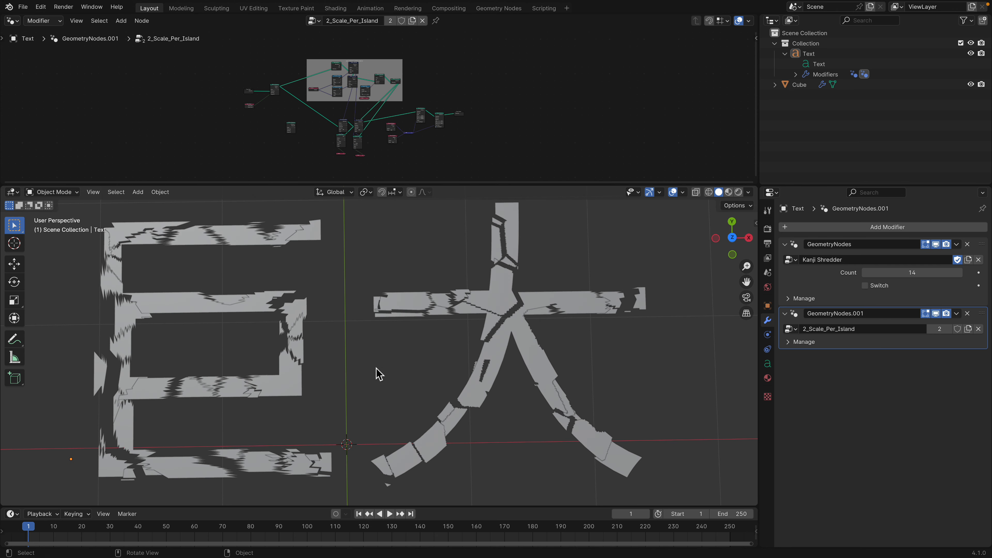
{"action": "scroll", "coordinate": [445, 320], "scroll_direction": "down", "scroll_amount": 1}
{"action": "middle_click_drag", "start_coordinate": [563, 293], "coordinate": [594, 297], "text": "shift"}
{"action": "scroll", "coordinate": [524, 322], "scroll_direction": "down", "scroll_amount": 1}
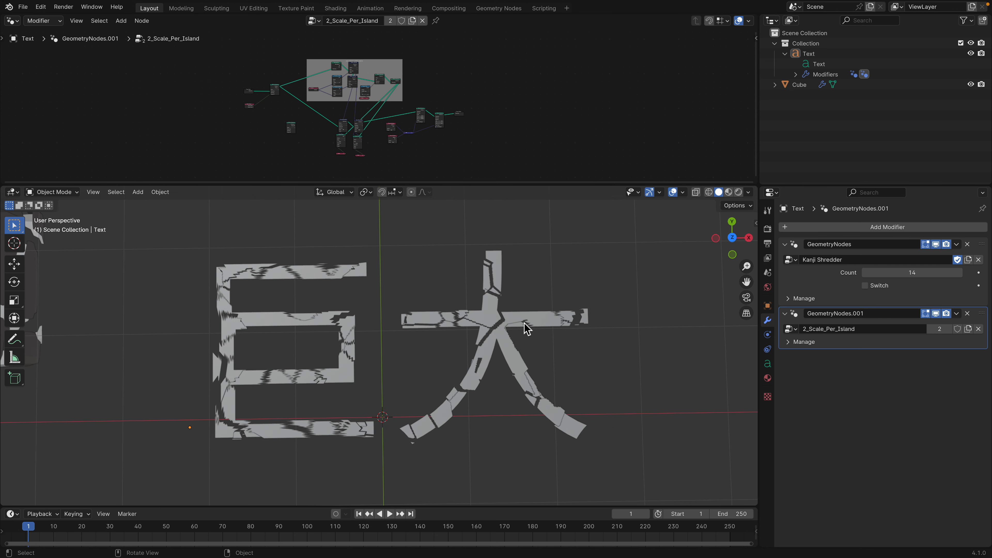
{"action": "scroll", "coordinate": [453, 327], "scroll_direction": "up", "scroll_amount": 1}
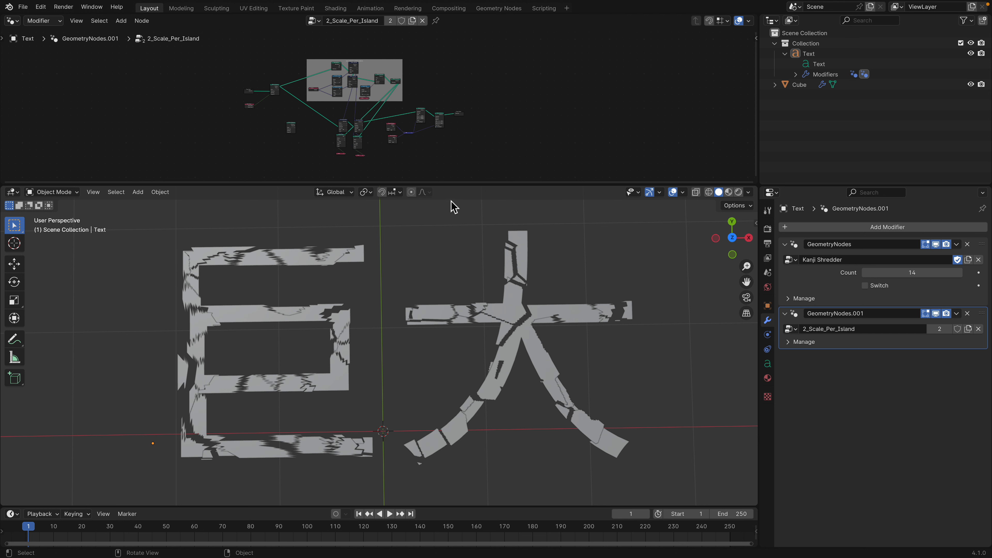
- Enlarge the node editor area and show the Kanji Shredder modifier's node tree in it
{"action": "left_click_drag", "start_coordinate": [477, 189], "coordinate": [474, 211]}
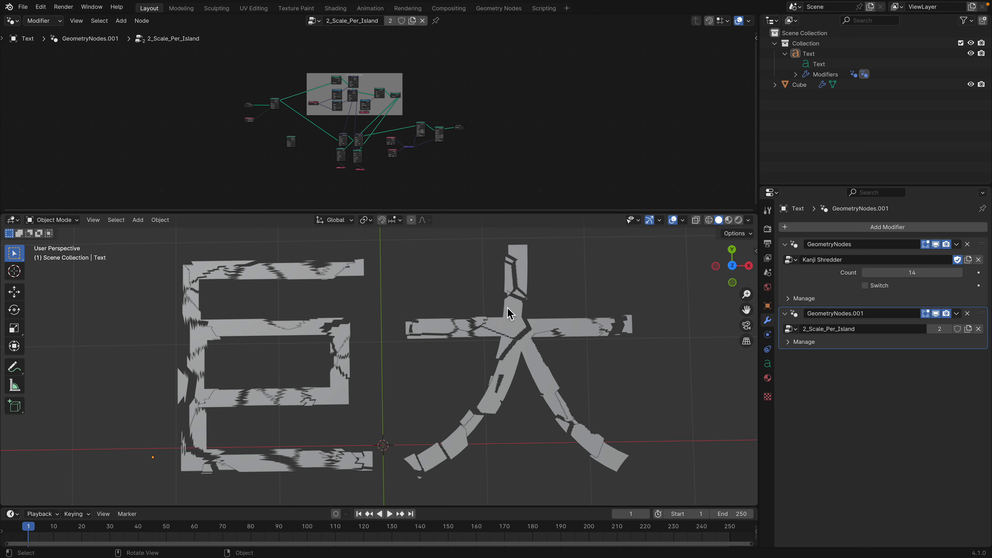
{"action": "middle_click_drag", "start_coordinate": [515, 329], "coordinate": [486, 315]}
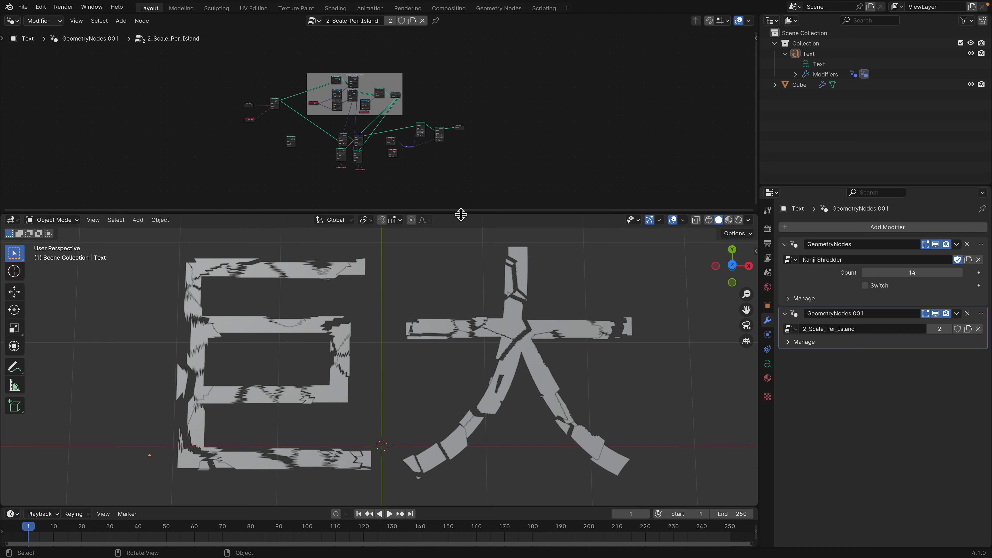
{"action": "left_click_drag", "start_coordinate": [459, 216], "coordinate": [457, 233]}
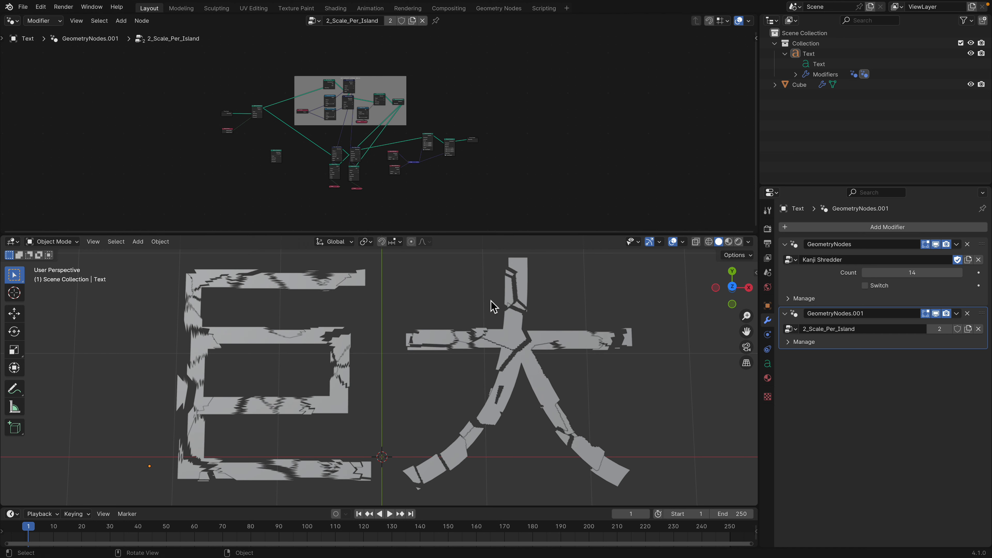
{"action": "scroll", "coordinate": [505, 188], "scroll_direction": "up", "scroll_amount": 3}
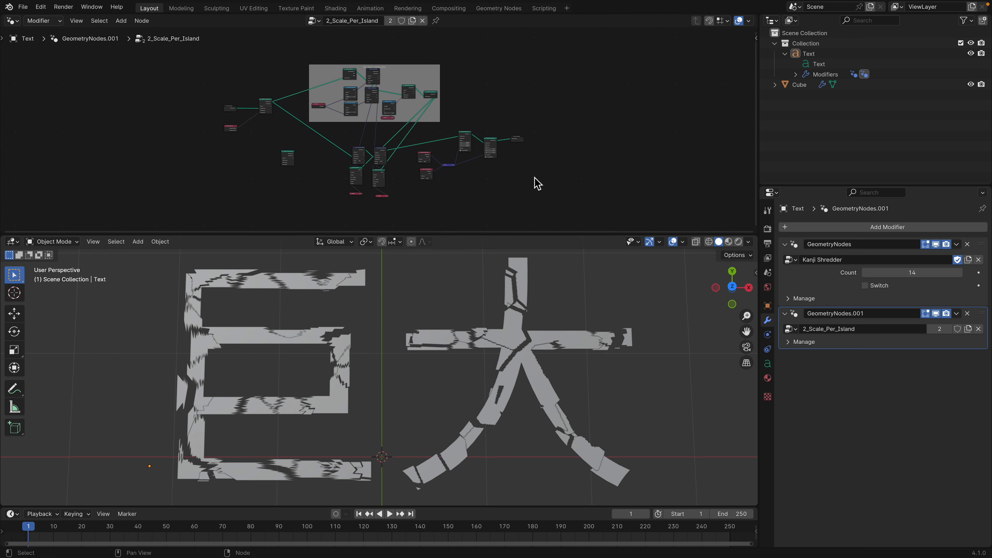
{"action": "left_click", "coordinate": [986, 251]}
{"action": "left_click_drag", "start_coordinate": [497, 238], "coordinate": [497, 300]}
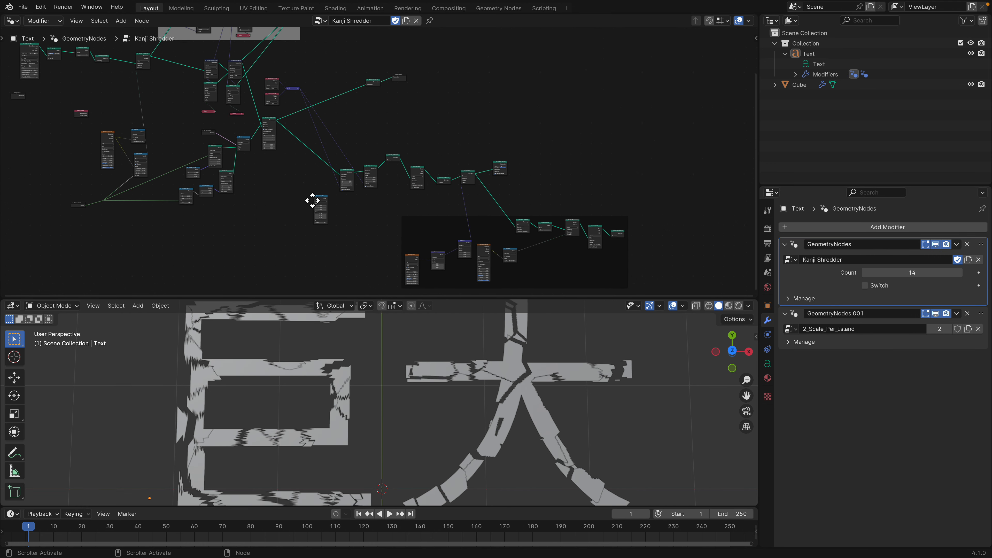
- Move the final Realize Instances and Group Output nodes closer to the rest of the node tree
{"action": "scroll", "coordinate": [406, 240], "scroll_direction": "up", "scroll_amount": 4}
{"action": "scroll", "coordinate": [324, 145], "scroll_direction": "down", "scroll_amount": 2}
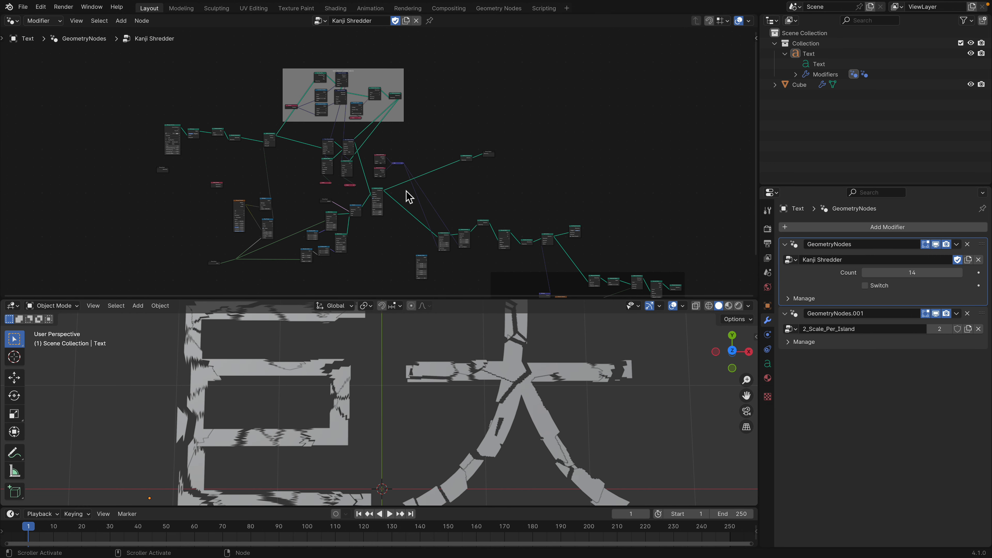
{"action": "middle_click_drag", "start_coordinate": [427, 189], "coordinate": [384, 158]}
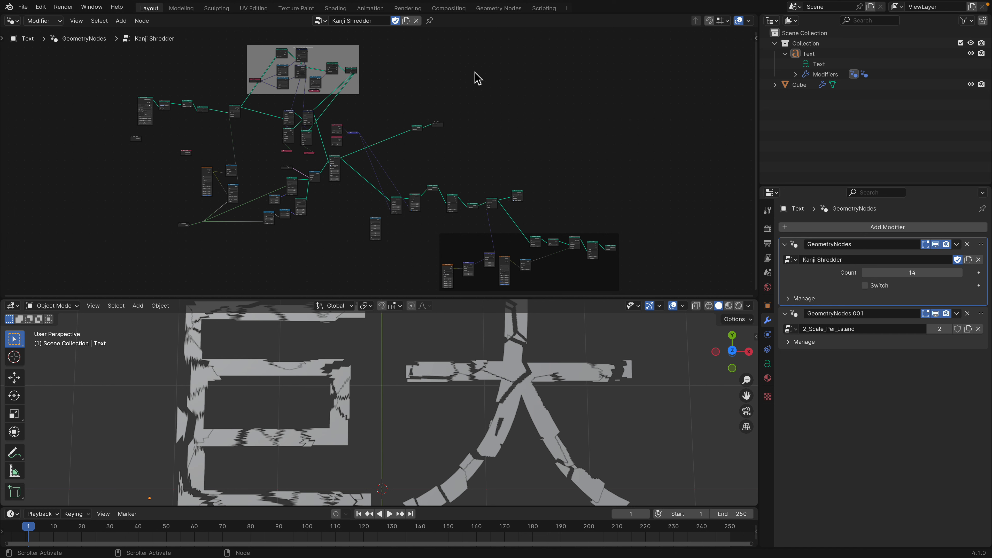
{"action": "scroll", "coordinate": [438, 191], "scroll_direction": "up", "scroll_amount": 3}
{"action": "middle_click_drag", "start_coordinate": [435, 198], "coordinate": [340, 283]}
{"action": "scroll", "coordinate": [312, 239], "scroll_direction": "up", "scroll_amount": 9}
{"action": "middle_click_drag", "start_coordinate": [282, 263], "coordinate": [373, 197]}
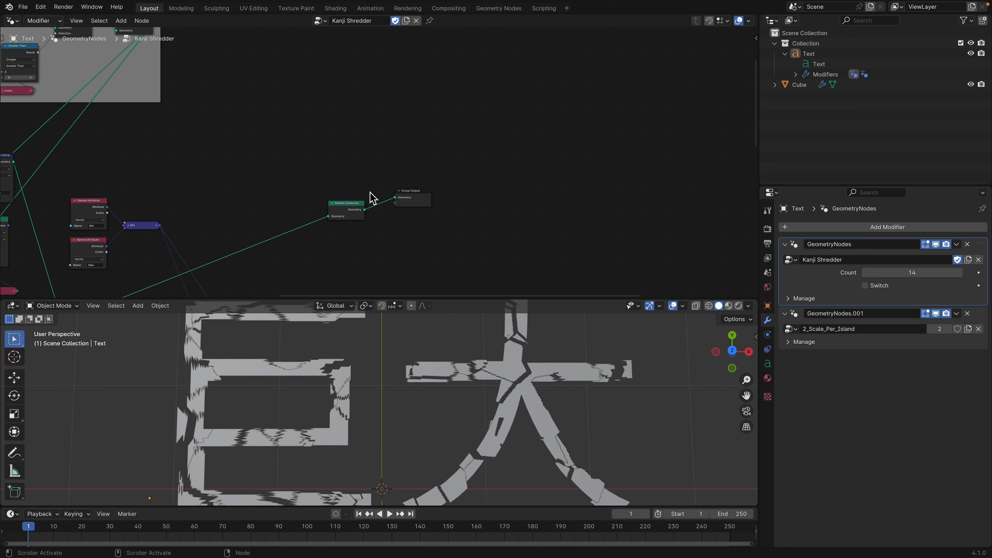
{"action": "left_click_drag", "start_coordinate": [341, 203], "coordinate": [279, 206]}
{"action": "left_click_drag", "start_coordinate": [401, 193], "coordinate": [353, 198]}
{"action": "scroll", "coordinate": [352, 179], "scroll_direction": "up", "scroll_amount": 4}
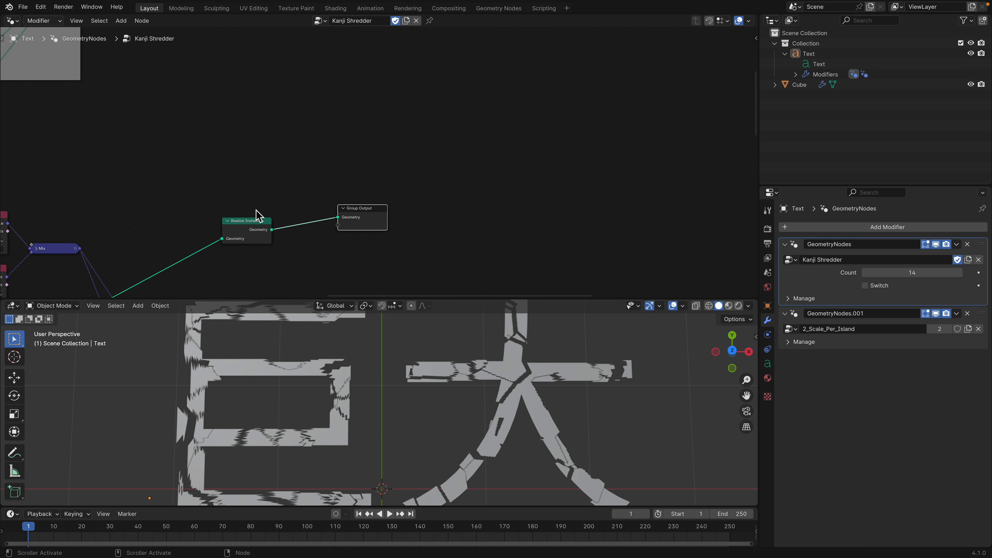
{"action": "left_click_drag", "start_coordinate": [254, 218], "coordinate": [249, 216]}
- Move the node chain that leads into the dark frame, together with the frame, farther away from the main tree
{"action": "middle_click_drag", "start_coordinate": [352, 219], "coordinate": [372, 187]}
{"action": "scroll", "coordinate": [374, 208], "scroll_direction": "down", "scroll_amount": 12}
{"action": "middle_click_drag", "start_coordinate": [354, 241], "coordinate": [424, 193]}
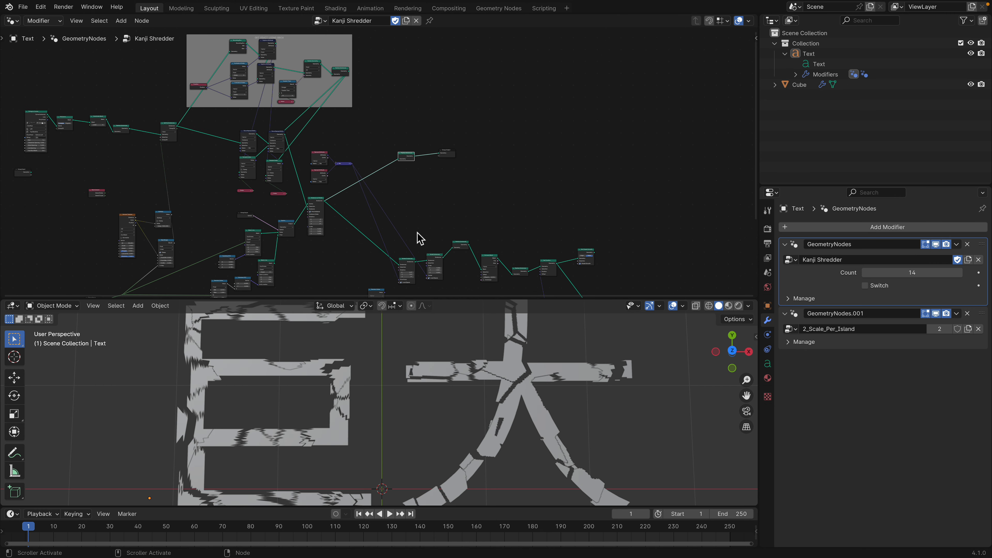
{"action": "middle_click_drag", "start_coordinate": [416, 231], "coordinate": [421, 178]}
{"action": "middle_click_drag", "start_coordinate": [483, 217], "coordinate": [290, 87]}
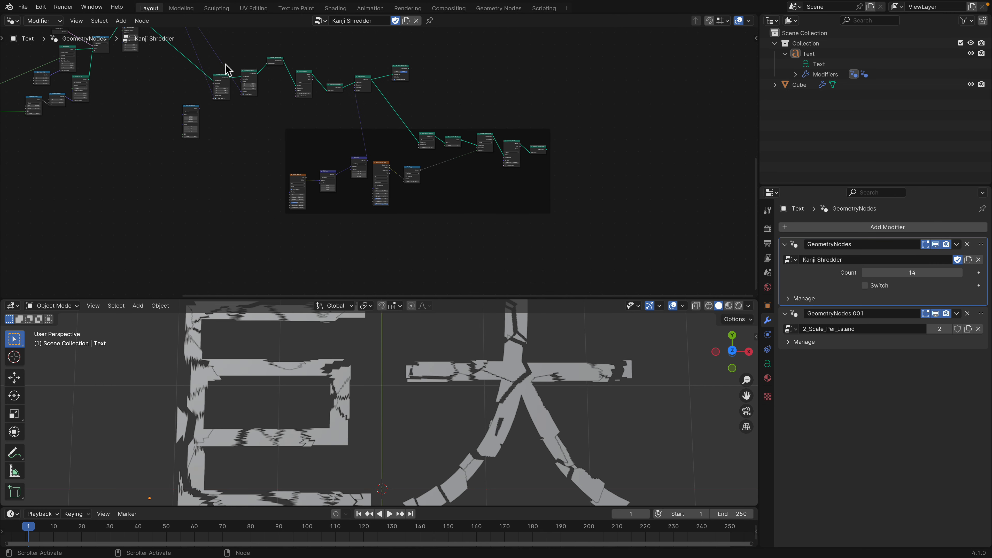
{"action": "left_click_drag", "start_coordinate": [154, 60], "coordinate": [617, 241]}
{"action": "key", "text": "g"}
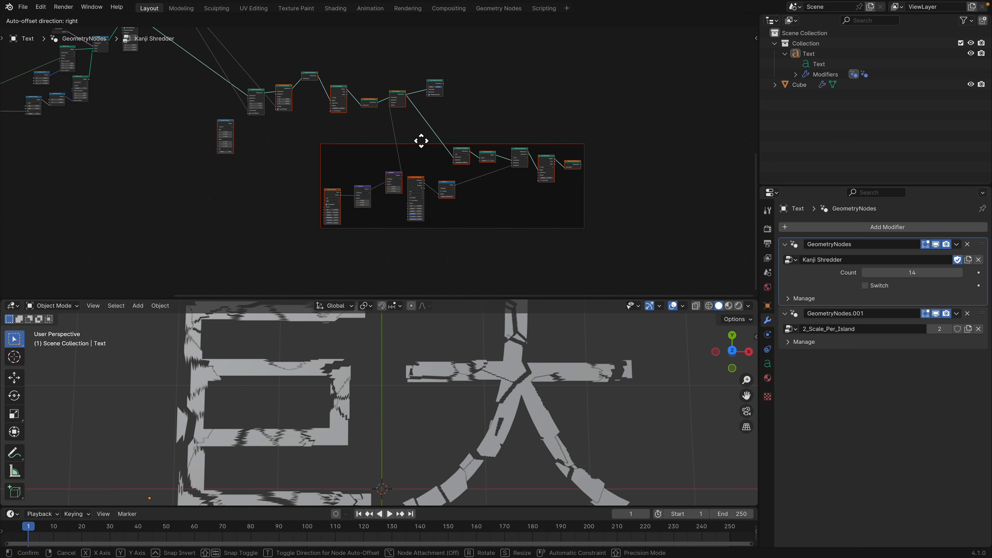
{"action": "left_click", "coordinate": [521, 189]}
- Enlarge the 3D view slightly and move the Group Input node with the Count output nearer to the Map Range node
{"action": "scroll", "coordinate": [328, 110], "scroll_direction": "up", "scroll_amount": 6}
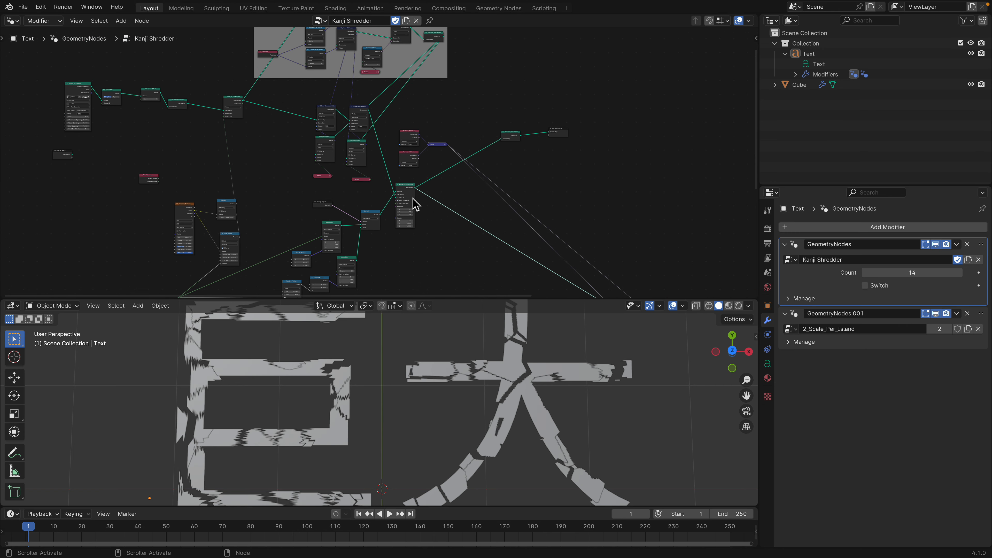
{"action": "middle_click_drag", "start_coordinate": [414, 204], "coordinate": [356, 166]}
{"action": "scroll", "coordinate": [372, 167], "scroll_direction": "up", "scroll_amount": 4}
{"action": "scroll", "coordinate": [370, 171], "scroll_direction": "down", "scroll_amount": 4}
{"action": "scroll", "coordinate": [363, 163], "scroll_direction": "up", "scroll_amount": 4}
{"action": "middle_click_drag", "start_coordinate": [294, 176], "coordinate": [335, 153]}
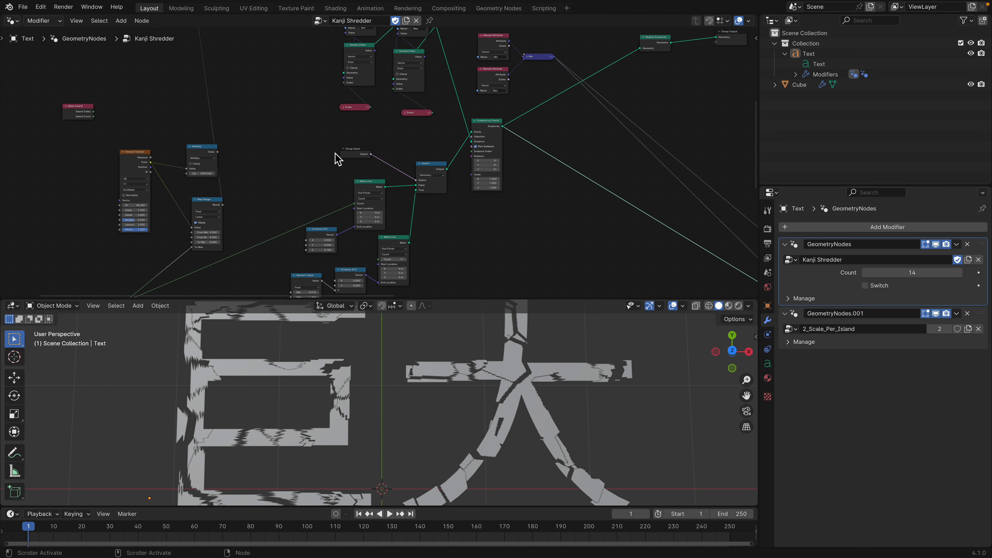
{"action": "middle_click_drag", "start_coordinate": [321, 191], "coordinate": [325, 144]}
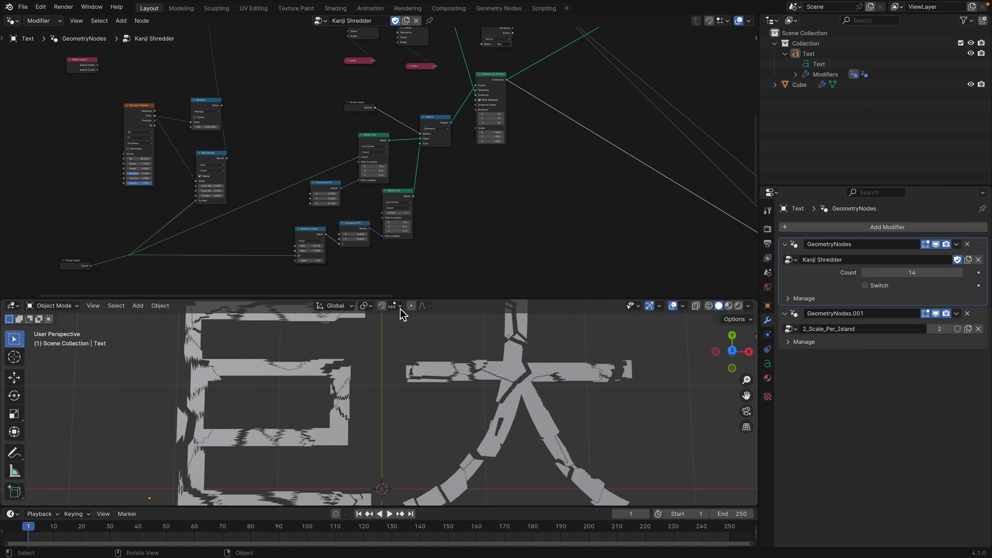
{"action": "left_click_drag", "start_coordinate": [411, 303], "coordinate": [412, 284]}
{"action": "middle_click_drag", "start_coordinate": [376, 158], "coordinate": [324, 201]}
{"action": "scroll", "coordinate": [242, 133], "scroll_direction": "up", "scroll_amount": 2}
{"action": "scroll", "coordinate": [242, 138], "scroll_direction": "up", "scroll_amount": 1}
{"action": "middle_click_drag", "start_coordinate": [527, 101], "coordinate": [604, 122]}
{"action": "middle_click_drag", "start_coordinate": [291, 172], "coordinate": [393, 58]}
{"action": "left_click_drag", "start_coordinate": [136, 256], "coordinate": [160, 219]}
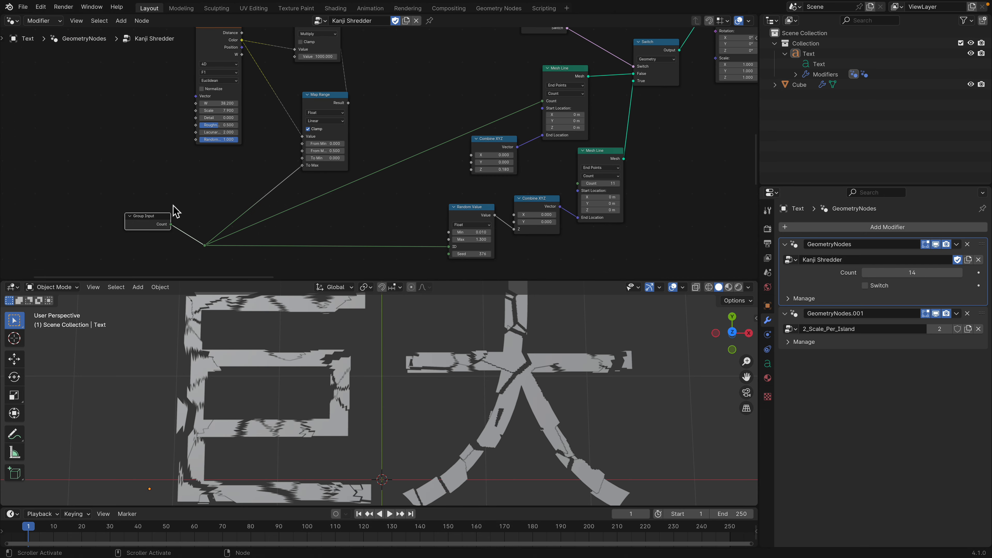
- Delete the light grey frame and the attribute-capturing nodes inside it
{"action": "middle_click_drag", "start_coordinate": [449, 110], "coordinate": [387, 210]}
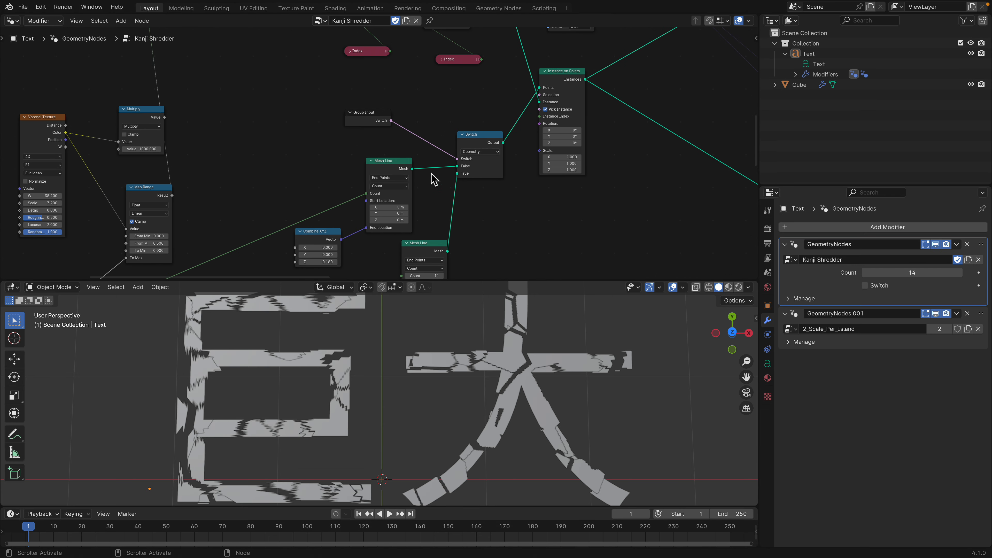
{"action": "middle_click_drag", "start_coordinate": [429, 178], "coordinate": [396, 236]}
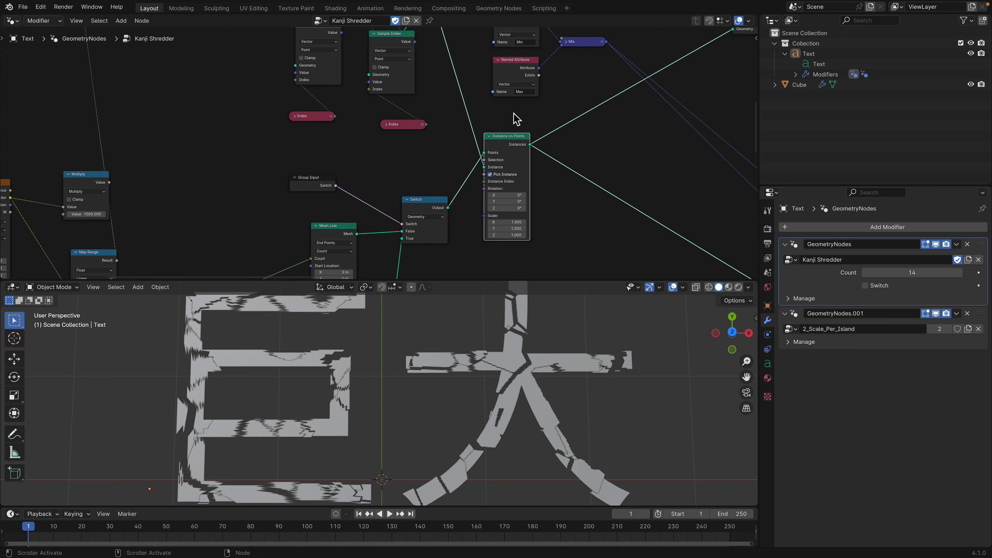
{"action": "scroll", "coordinate": [476, 166], "scroll_direction": "down", "scroll_amount": 2}
{"action": "middle_click_drag", "start_coordinate": [476, 166], "coordinate": [420, 219]}
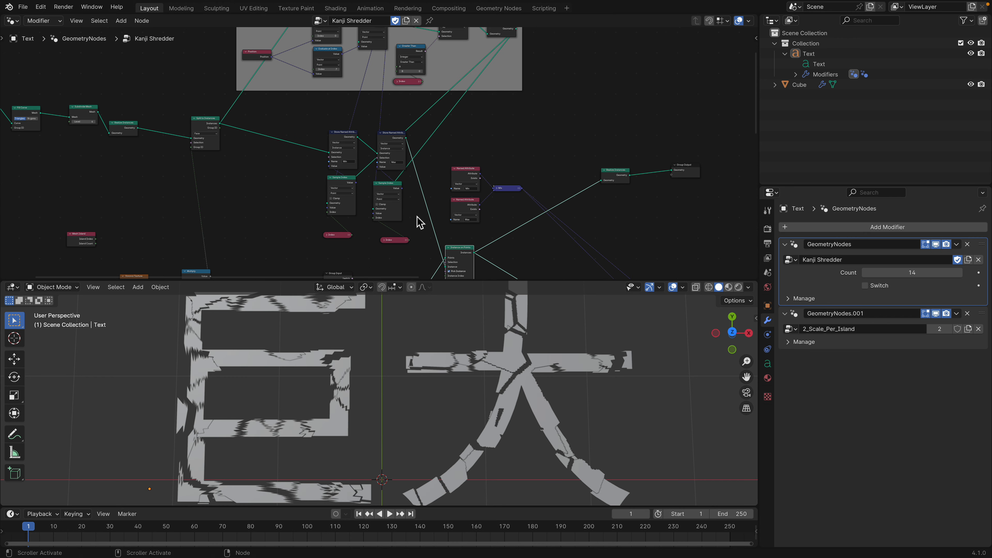
{"action": "middle_click_drag", "start_coordinate": [301, 164], "coordinate": [430, 189]}
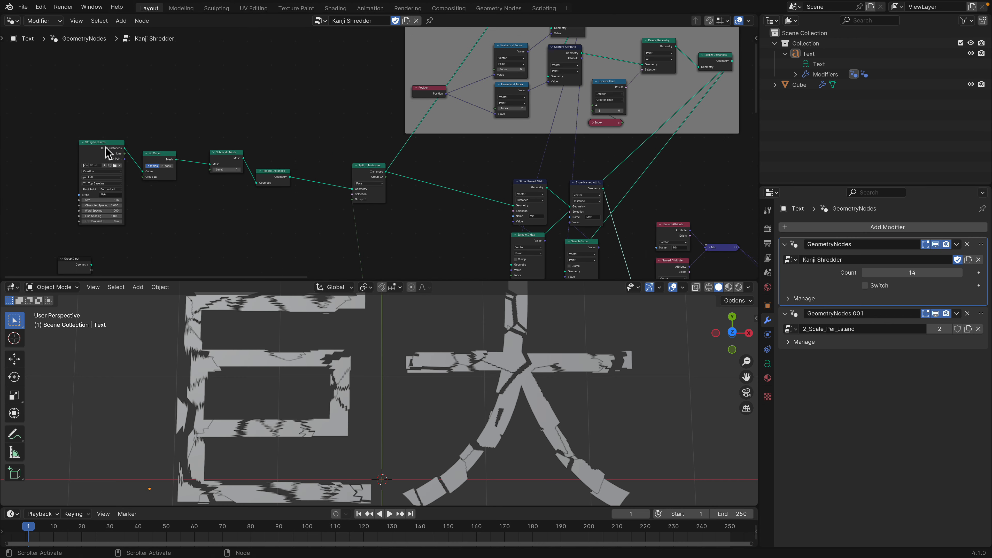
{"action": "middle_click_drag", "start_coordinate": [286, 176], "coordinate": [148, 259]}
{"action": "scroll", "coordinate": [207, 87], "scroll_direction": "down", "scroll_amount": 2}
{"action": "middle_click_drag", "start_coordinate": [209, 91], "coordinate": [201, 82]}
{"action": "left_click_drag", "start_coordinate": [195, 52], "coordinate": [590, 195]}
{"action": "middle_click_drag", "start_coordinate": [534, 209], "coordinate": [521, 152]}
{"action": "key", "text": "x"}
- Delete the two Store Named Attribute nodes together with their Sample Index and Index nodes
{"action": "middle_click_drag", "start_coordinate": [371, 174], "coordinate": [369, 110]}
{"action": "left_click_drag", "start_coordinate": [290, 77], "coordinate": [415, 204]}
{"action": "middle_click_drag", "start_coordinate": [372, 193], "coordinate": [367, 153]}
{"action": "left_click_drag", "start_coordinate": [288, 40], "coordinate": [408, 187]}
{"action": "key", "text": "x"}
- Connect the Instances output of Split to Instances to the Instance input of Instance on Points, and save the file
{"action": "middle_click_drag", "start_coordinate": [398, 176], "coordinate": [376, 157]}
{"action": "middle_click_drag", "start_coordinate": [226, 88], "coordinate": [274, 140]}
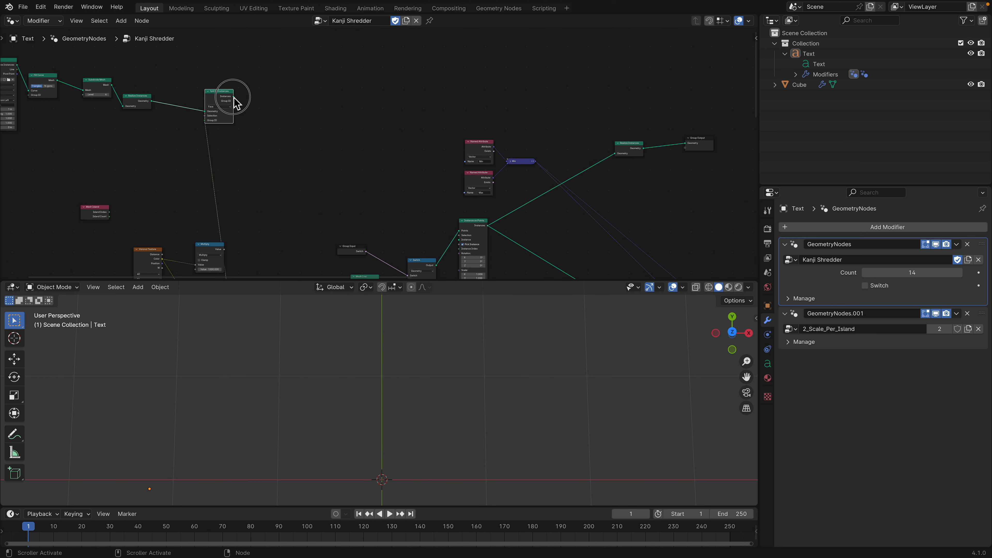
{"action": "left_click_drag", "start_coordinate": [233, 98], "coordinate": [459, 240]}
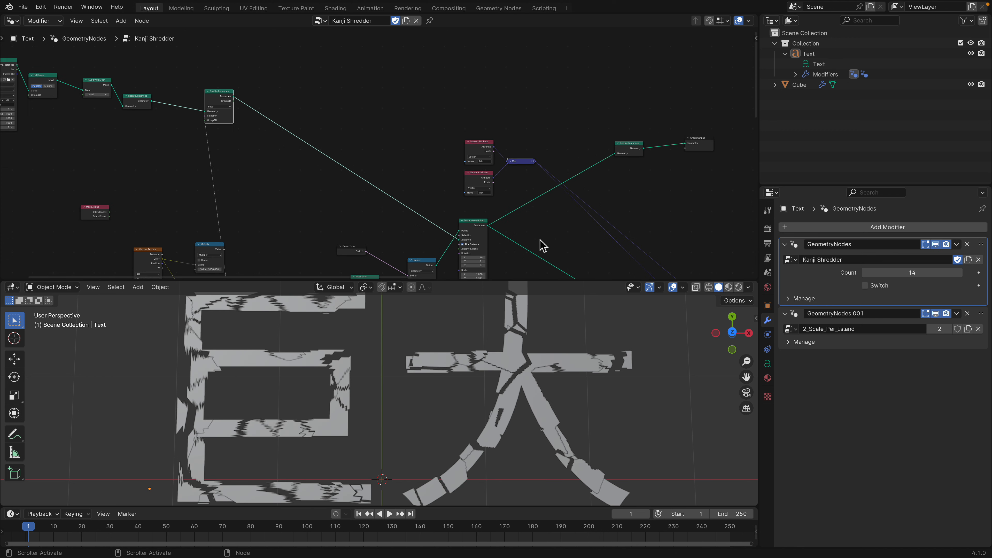
{"action": "key", "text": "ctrl+s"}
- Move Split to Instances and the chain from String to Curves through Realize Instances closer to the Instance on Points node
{"action": "middle_click_drag", "start_coordinate": [422, 207], "coordinate": [469, 125]}
{"action": "middle_click_drag", "start_coordinate": [353, 116], "coordinate": [454, 193]}
{"action": "middle_click_drag", "start_coordinate": [330, 152], "coordinate": [346, 203]}
{"action": "scroll", "coordinate": [343, 199], "scroll_direction": "up", "scroll_amount": 3}
{"action": "left_click_drag", "start_coordinate": [391, 133], "coordinate": [503, 177]}
{"action": "scroll", "coordinate": [381, 149], "scroll_direction": "down", "scroll_amount": 4}
{"action": "left_click_drag", "start_coordinate": [153, 75], "coordinate": [362, 173]}
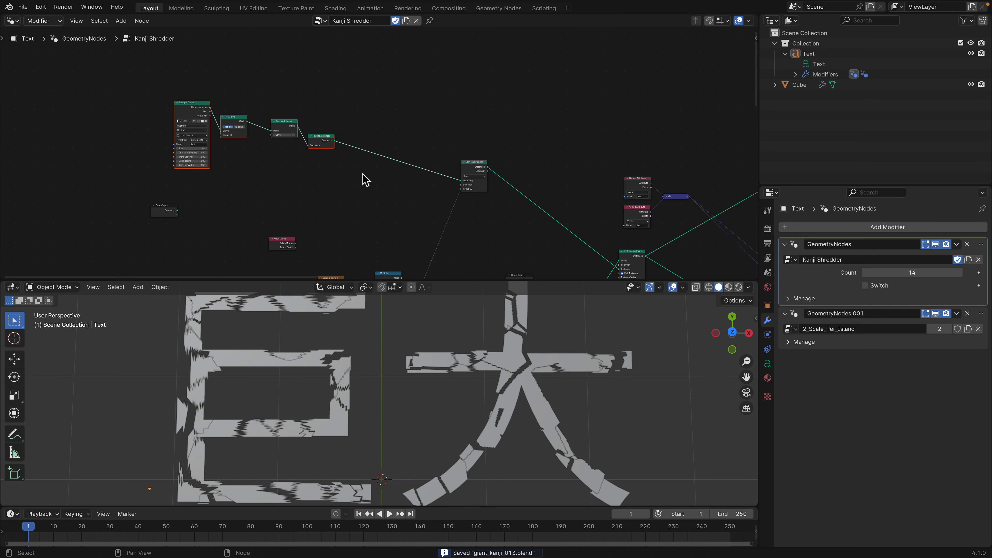
{"action": "key", "text": "g"}
{"action": "left_click", "coordinate": [459, 203]}
{"action": "middle_click_drag", "start_coordinate": [506, 182], "coordinate": [455, 114]}
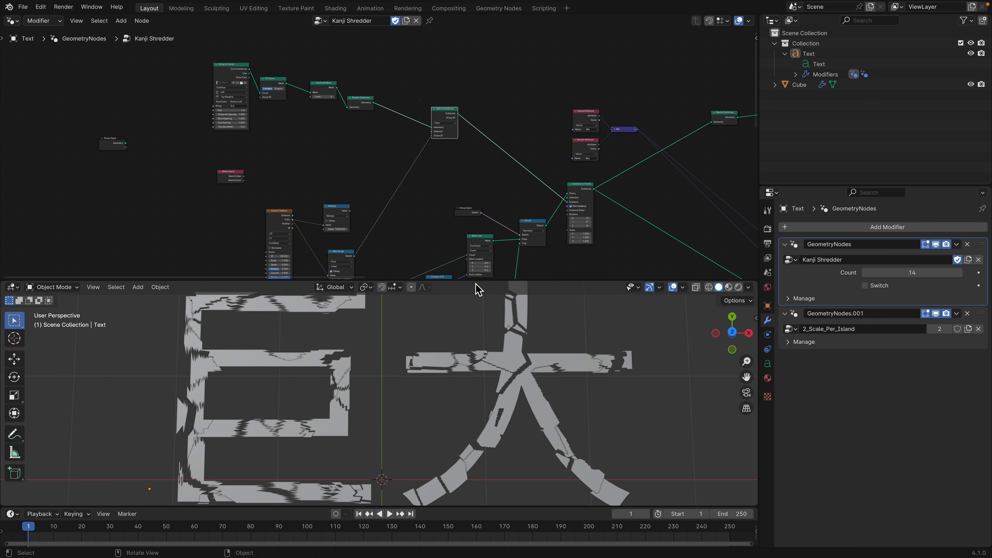
- Enlarge the 3D view and set the String of the String to Curves node to ABC
{"action": "left_click_drag", "start_coordinate": [476, 282], "coordinate": [469, 206]}
{"action": "middle_click_drag", "start_coordinate": [251, 91], "coordinate": [348, 107]}
{"action": "scroll", "coordinate": [286, 181], "scroll_direction": "up", "scroll_amount": 3}
{"action": "scroll", "coordinate": [288, 138], "scroll_direction": "up", "scroll_amount": 2}
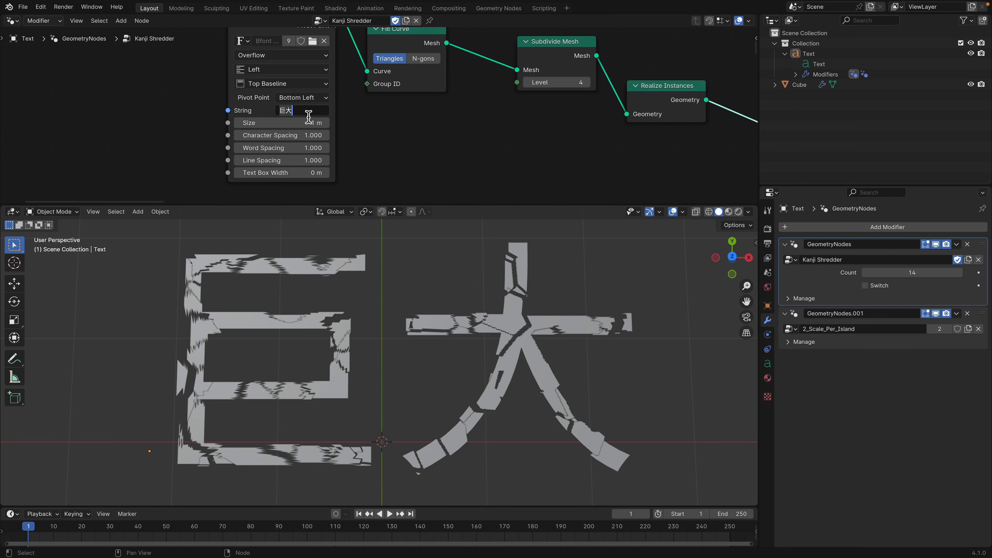
{"action": "key", "text": "Return"}
{"action": "left_click", "coordinate": [290, 103]}
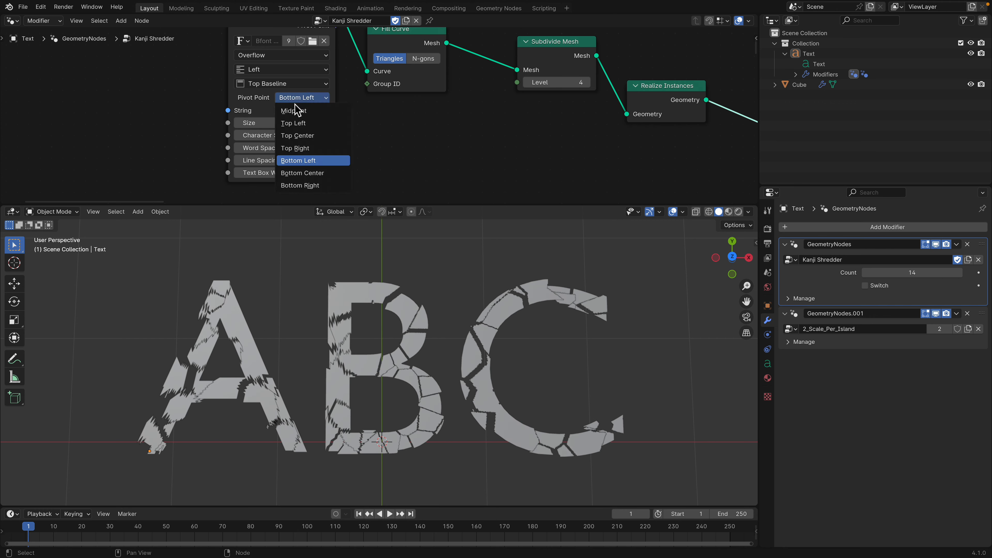
{"action": "left_click", "coordinate": [289, 97]}
- Set the String of the String to Curves node to GIANT and save the file
{"action": "left_click", "coordinate": [316, 111]}
{"action": "type", "text": "GIAN"}
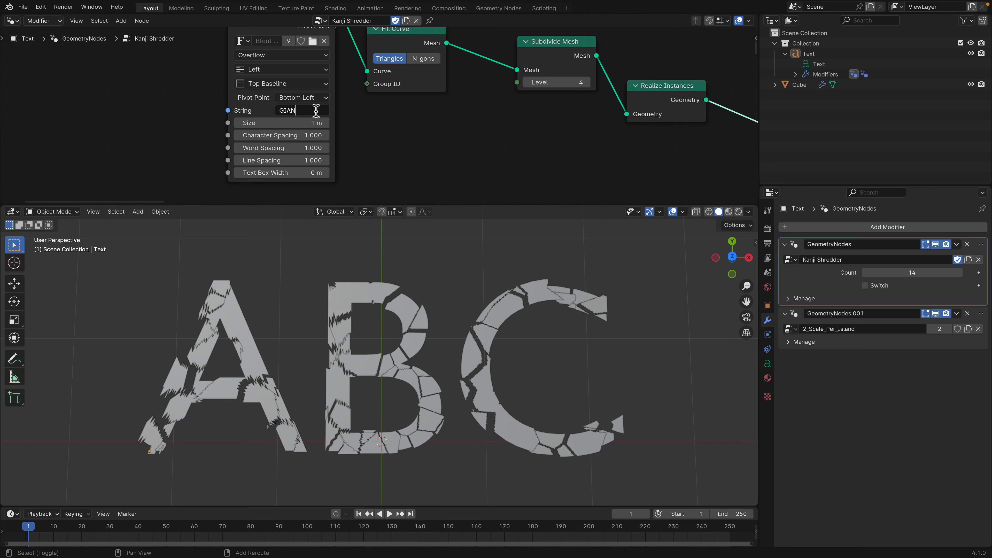
{"action": "type", "text": "T"}
{"action": "key", "text": "Return"}
{"action": "scroll", "coordinate": [533, 410], "scroll_direction": "down", "scroll_amount": 2}
{"action": "middle_click_drag", "start_coordinate": [527, 410], "coordinate": [413, 385], "text": "shift"}
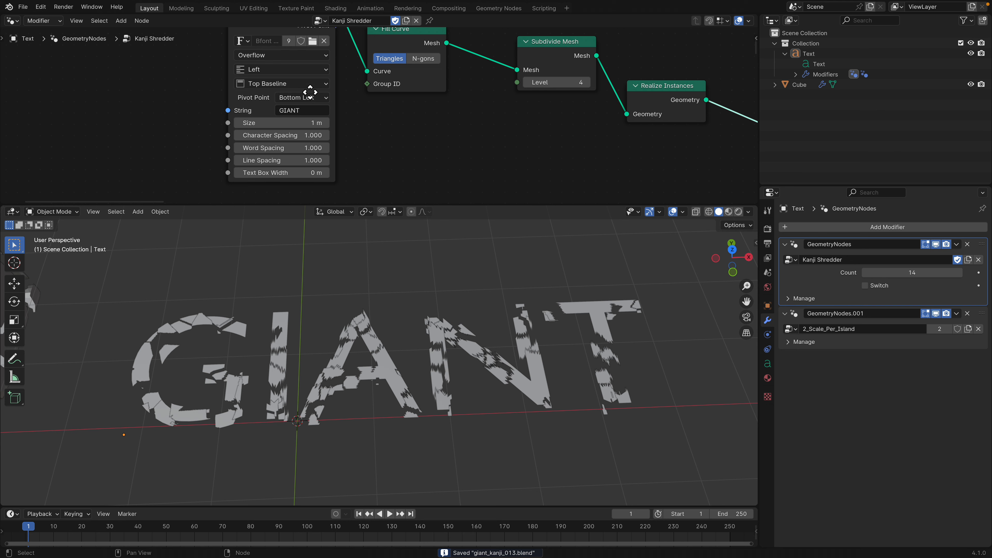
- Try a Size of 0.88 m on the String to Curves node and restore it to 1 m
{"action": "middle_click_drag", "start_coordinate": [309, 91], "coordinate": [286, 83]}
{"action": "mouse_move", "coordinate": [301, 115]}
{"action": "left_mouse_down"}
{"action": "mouse_move", "coordinate": [324, 115]}
{"action": "mouse_move", "coordinate": [299, 115]}
{"action": "left_mouse_up"}
{"action": "left_click", "coordinate": [301, 115]}
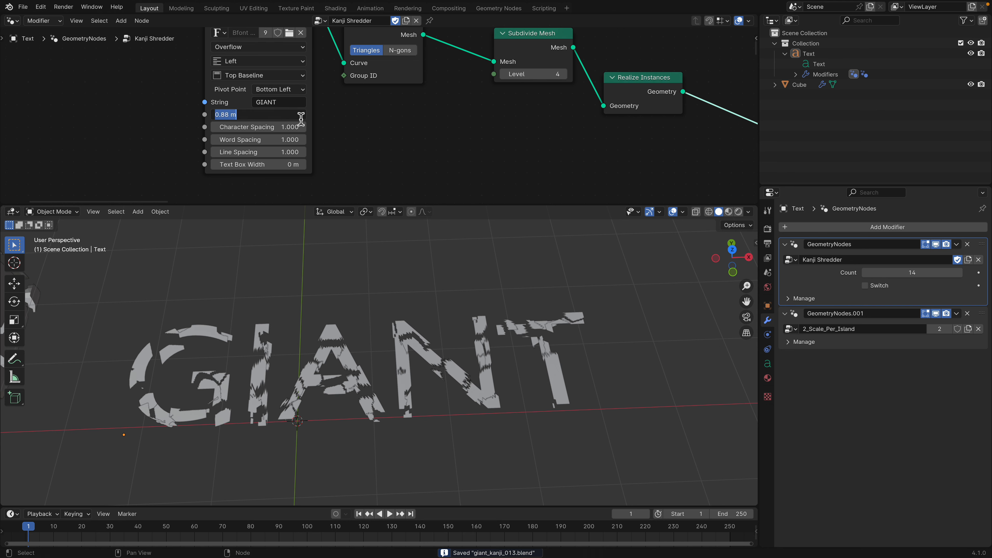
{"action": "type", "text": "1"}
{"action": "key", "text": "Return"}
- Review the Fill Curve, Subdivide Mesh and String to Curves nodes at the start of the chain
{"action": "scroll", "coordinate": [373, 134], "scroll_direction": "down", "scroll_amount": 2}
{"action": "middle_click_drag", "start_coordinate": [374, 134], "coordinate": [332, 181]}
{"action": "left_click", "coordinate": [356, 87]}
{"action": "middle_click_drag", "start_coordinate": [416, 114], "coordinate": [357, 114]}
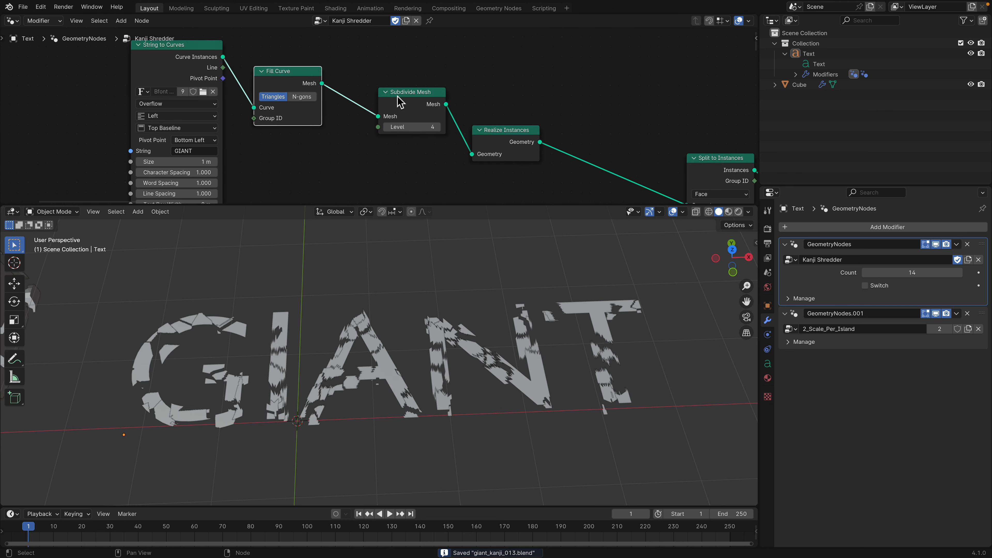
{"action": "left_click", "coordinate": [399, 102]}
{"action": "scroll", "coordinate": [288, 82], "scroll_direction": "down", "scroll_amount": 1}
{"action": "left_click", "coordinate": [195, 59]}
{"action": "scroll", "coordinate": [374, 110], "scroll_direction": "down", "scroll_amount": 4}
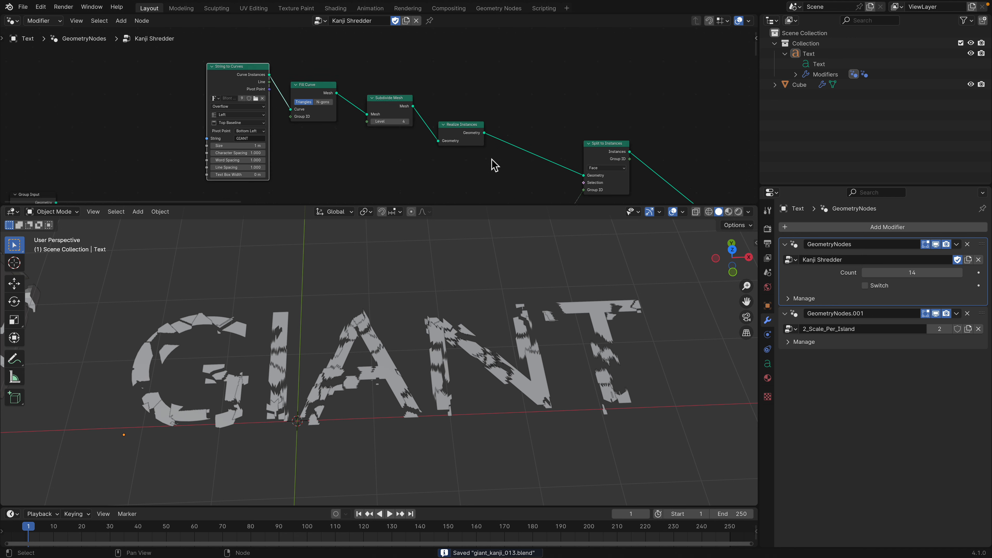
- Enlarge the node editor and move the Split to Instances node lower
{"action": "middle_click_drag", "start_coordinate": [493, 161], "coordinate": [270, 95]}
{"action": "scroll", "coordinate": [367, 85], "scroll_direction": "up", "scroll_amount": 1}
{"action": "left_click_drag", "start_coordinate": [370, 95], "coordinate": [368, 121]}
{"action": "middle_click_drag", "start_coordinate": [396, 112], "coordinate": [403, 77]}
{"action": "left_click_drag", "start_coordinate": [464, 204], "coordinate": [450, 303]}
{"action": "scroll", "coordinate": [381, 166], "scroll_direction": "up", "scroll_amount": 4}
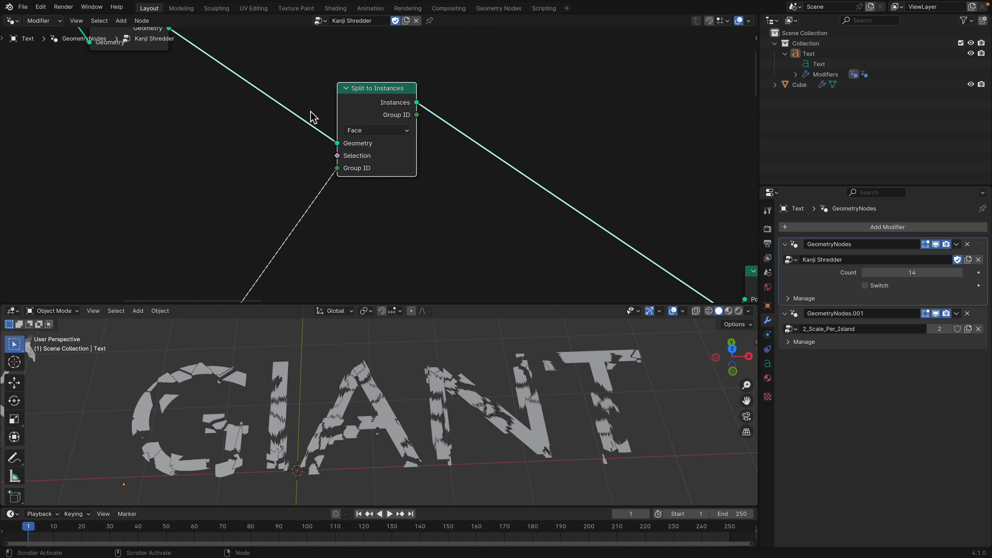
{"action": "left_click_drag", "start_coordinate": [370, 105], "coordinate": [386, 159]}
{"action": "scroll", "coordinate": [338, 206], "scroll_direction": "down", "scroll_amount": 3}
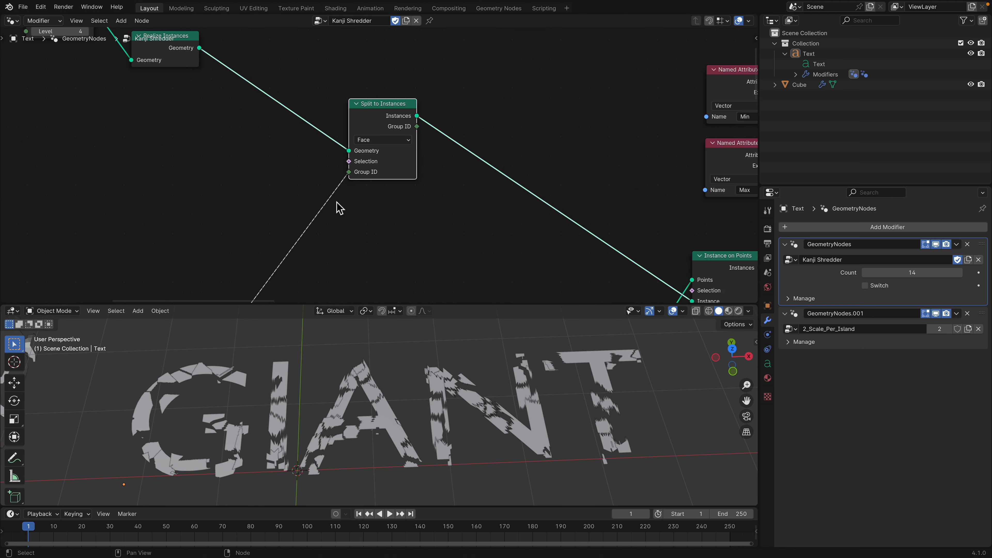
- Nudge the String to Curves and Fill Curve nodes slightly upward to tidy the start of the chain
{"action": "middle_click_drag", "start_coordinate": [339, 206], "coordinate": [412, 144]}
{"action": "middle_click_drag", "start_coordinate": [272, 277], "coordinate": [354, 217]}
{"action": "scroll", "coordinate": [354, 217], "scroll_direction": "down", "scroll_amount": 3}
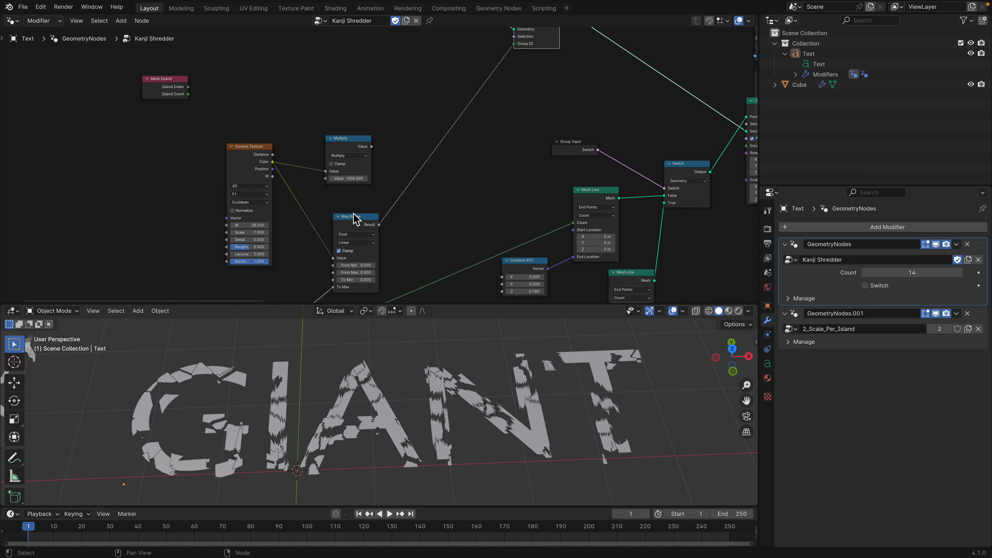
{"action": "middle_click_drag", "start_coordinate": [322, 125], "coordinate": [372, 283]}
{"action": "scroll", "coordinate": [264, 151], "scroll_direction": "up", "scroll_amount": 3}
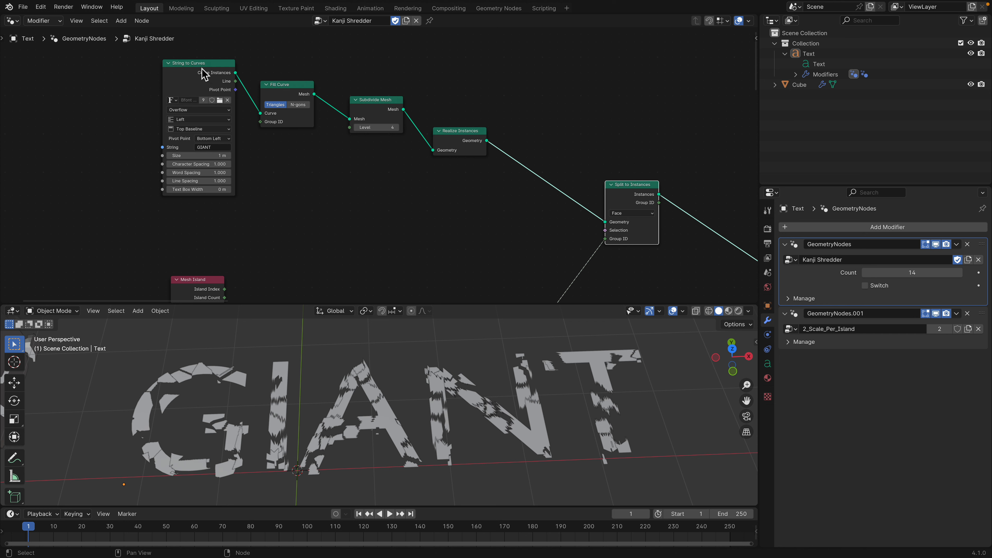
{"action": "left_click_drag", "start_coordinate": [202, 68], "coordinate": [193, 65]}
{"action": "middle_click_drag", "start_coordinate": [355, 201], "coordinate": [290, 88]}
{"action": "middle_click_drag", "start_coordinate": [387, 252], "coordinate": [374, 229]}
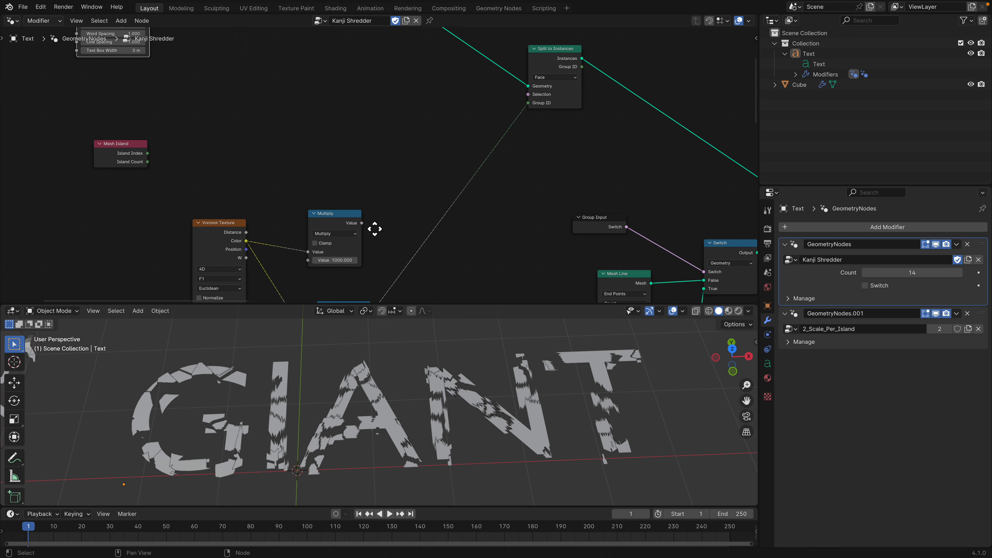
{"action": "middle_click_drag", "start_coordinate": [259, 82], "coordinate": [339, 245]}
{"action": "scroll", "coordinate": [339, 246], "scroll_direction": "up", "scroll_amount": 4}
{"action": "middle_click_drag", "start_coordinate": [234, 169], "coordinate": [237, 227]}
{"action": "left_click_drag", "start_coordinate": [139, 94], "coordinate": [134, 91]}
{"action": "left_click_drag", "start_coordinate": [272, 138], "coordinate": [280, 124]}
- Try a Level of 2 on the Subdivide Mesh node and settle on 5
{"action": "left_click_drag", "start_coordinate": [382, 185], "coordinate": [369, 179]}
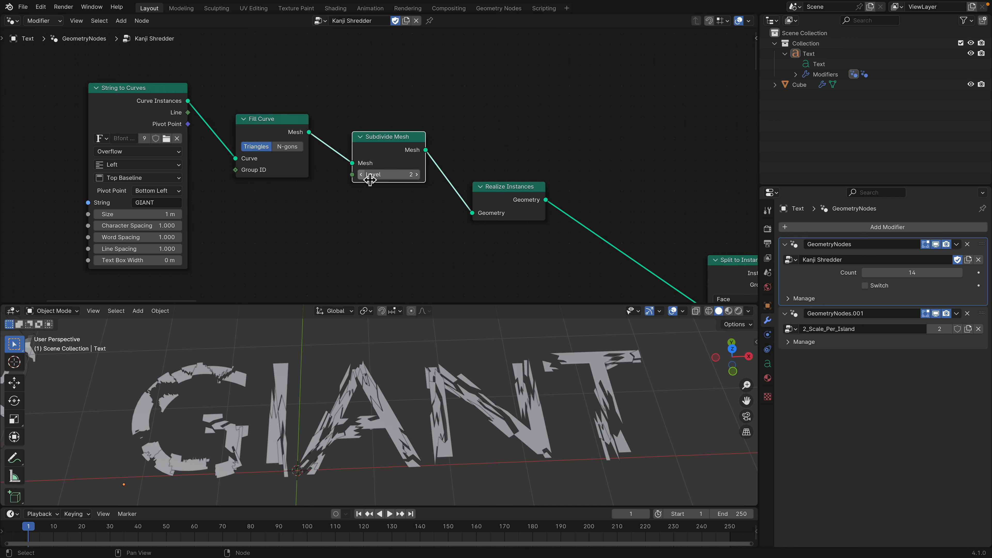
{"action": "left_click", "coordinate": [417, 174]}
{"action": "left_click", "coordinate": [417, 174]}
{"action": "left_click", "coordinate": [416, 174]}
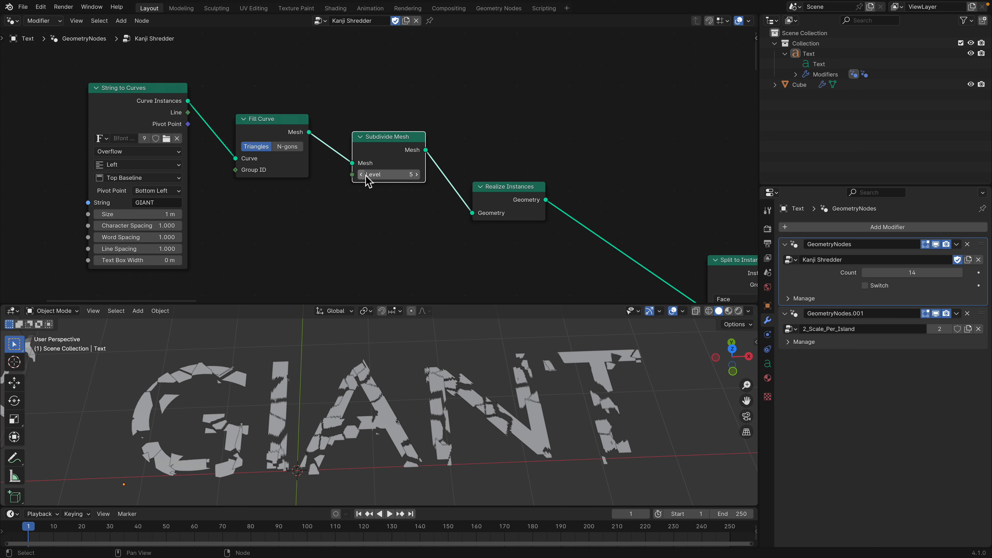
{"action": "left_click", "coordinate": [366, 175]}
{"action": "left_click", "coordinate": [419, 176]}
- Collapse the Realize Instances node, place it closer to Subdivide Mesh, and save the file
{"action": "left_click", "coordinate": [510, 191]}
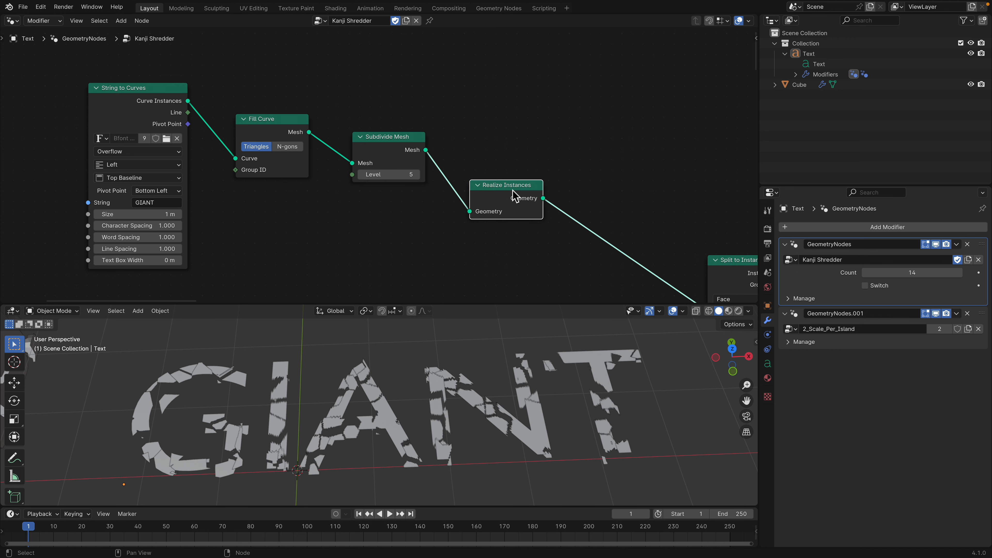
{"action": "middle_click_drag", "start_coordinate": [531, 170], "coordinate": [467, 118]}
{"action": "left_click_drag", "start_coordinate": [469, 131], "coordinate": [466, 125]}
{"action": "key", "text": "h"}
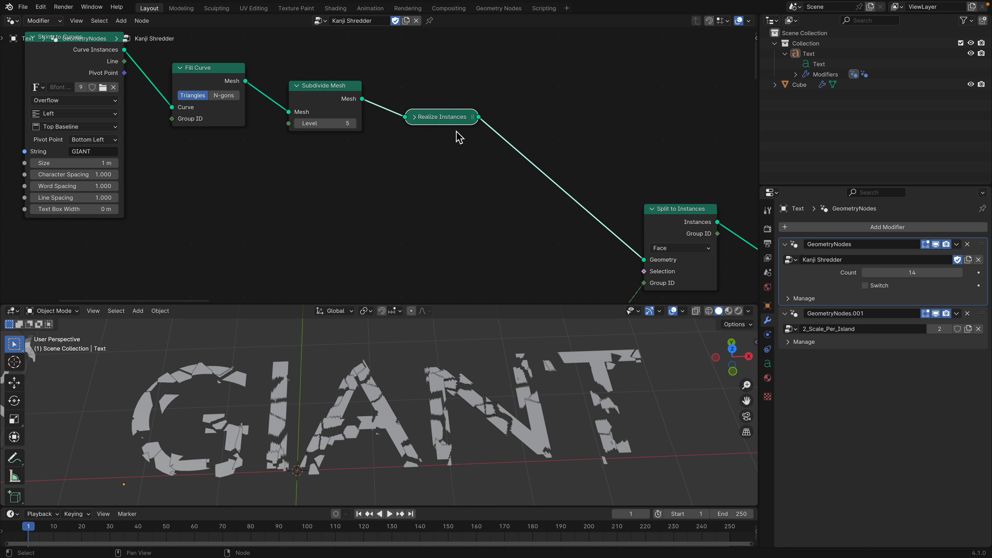
{"action": "scroll", "coordinate": [466, 119], "scroll_direction": "down", "scroll_amount": 2}
{"action": "middle_click_drag", "start_coordinate": [517, 203], "coordinate": [412, 136]}
{"action": "key", "text": "ctrl+s"}
- Reposition the Split to Instances node and move the Map Range, Multiply and Voronoi Texture nodes upward
{"action": "left_click_drag", "start_coordinate": [535, 142], "coordinate": [532, 155]}
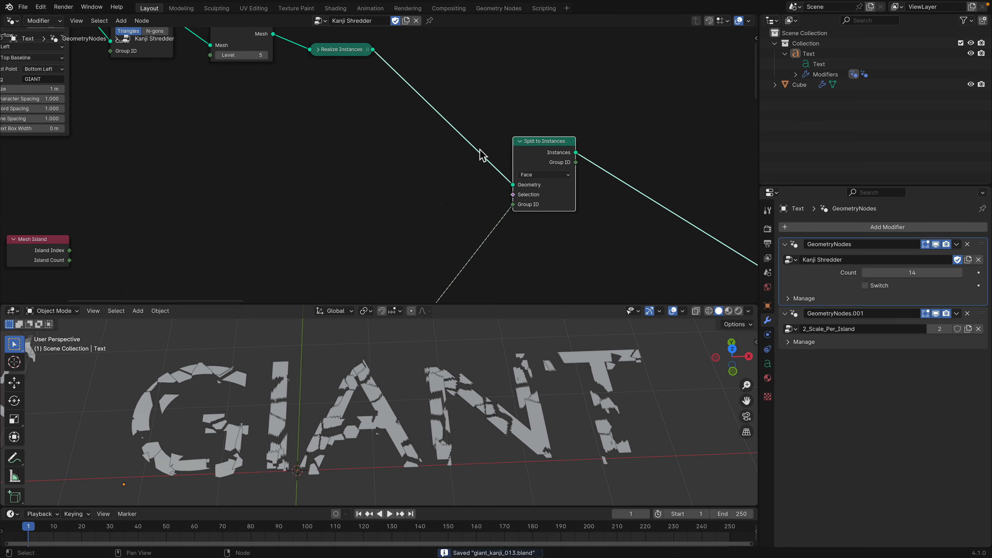
{"action": "middle_click_drag", "start_coordinate": [475, 155], "coordinate": [492, 91]}
{"action": "scroll", "coordinate": [454, 207], "scroll_direction": "down", "scroll_amount": 1}
{"action": "middle_click_drag", "start_coordinate": [453, 218], "coordinate": [472, 93]}
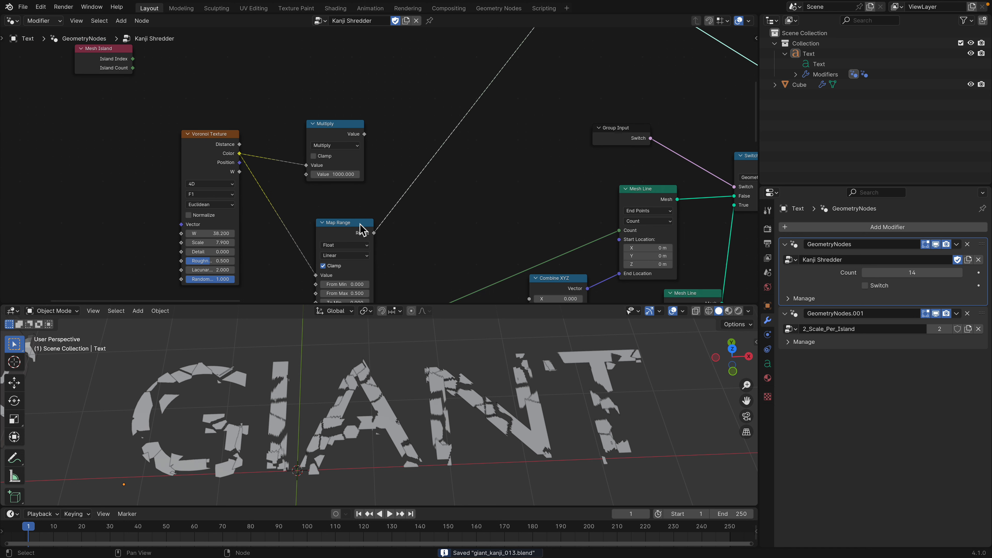
{"action": "left_click_drag", "start_coordinate": [361, 225], "coordinate": [389, 192]}
{"action": "left_click_drag", "start_coordinate": [339, 124], "coordinate": [339, 98]}
{"action": "middle_click_drag", "start_coordinate": [254, 135], "coordinate": [298, 90]}
{"action": "left_click_drag", "start_coordinate": [259, 89], "coordinate": [264, 66]}
- Move the Count group input and its reroute point up toward the Map Range node
{"action": "scroll", "coordinate": [317, 157], "scroll_direction": "down", "scroll_amount": 3}
{"action": "middle_click_drag", "start_coordinate": [317, 156], "coordinate": [332, 78]}
{"action": "left_click_drag", "start_coordinate": [218, 225], "coordinate": [218, 191]}
{"action": "left_click_drag", "start_coordinate": [257, 223], "coordinate": [289, 270]}
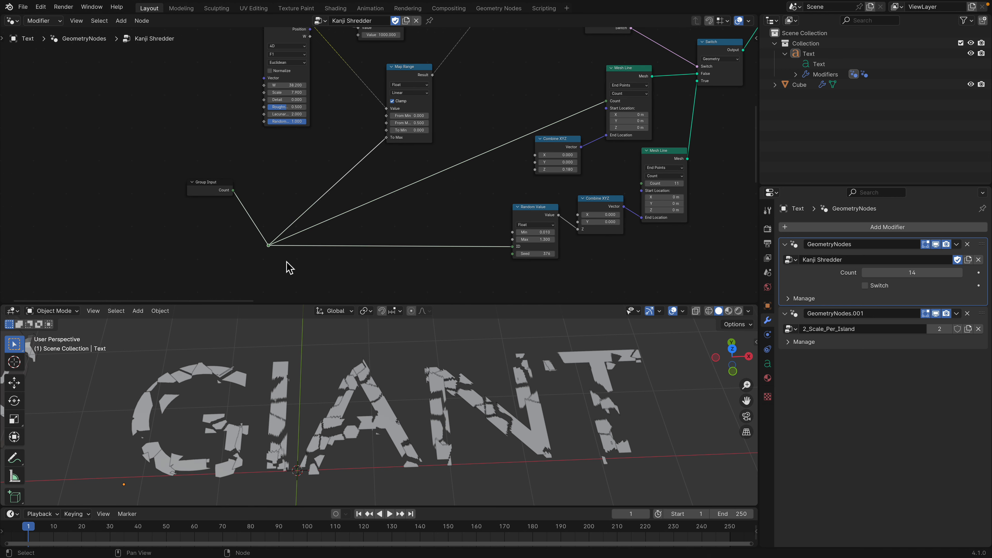
{"action": "key", "text": "g"}
{"action": "left_click", "coordinate": [313, 190]}
- Shift Map Range up and to the left, move Multiply higher above it, and save the file
{"action": "middle_click_drag", "start_coordinate": [389, 109], "coordinate": [351, 214]}
{"action": "scroll", "coordinate": [352, 214], "scroll_direction": "up", "scroll_amount": 3}
{"action": "left_click_drag", "start_coordinate": [366, 171], "coordinate": [344, 148]}
{"action": "middle_click_drag", "start_coordinate": [345, 147], "coordinate": [343, 190]}
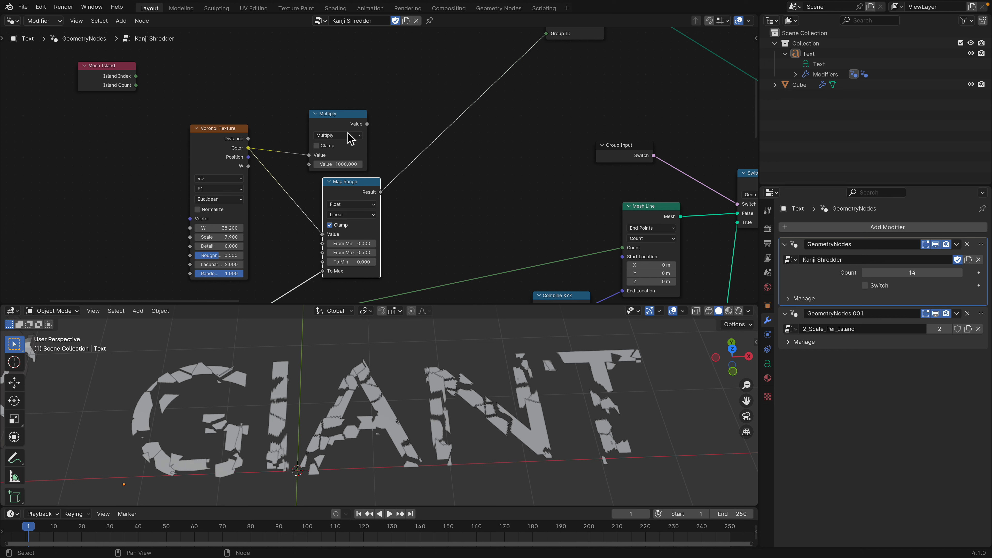
{"action": "left_click_drag", "start_coordinate": [340, 122], "coordinate": [350, 96]}
{"action": "scroll", "coordinate": [373, 171], "scroll_direction": "down", "scroll_amount": 2}
{"action": "middle_click_drag", "start_coordinate": [376, 151], "coordinate": [353, 104]}
{"action": "scroll", "coordinate": [361, 234], "scroll_direction": "down", "scroll_amount": 1}
{"action": "key", "text": "ctrl+s"}
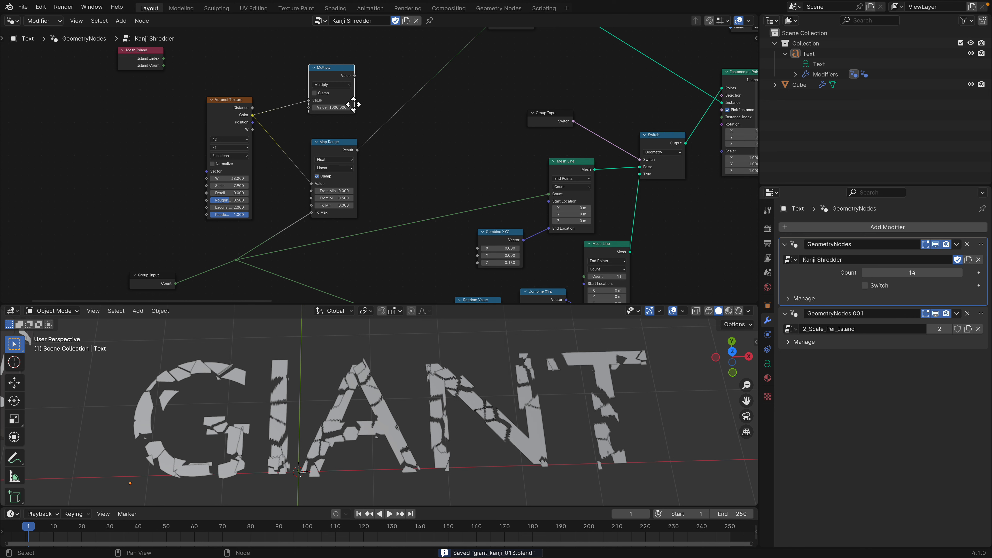
- Move the Voronoi Texture node closer to Multiply and nudge the Multiply node
{"action": "middle_click_drag", "start_coordinate": [353, 105], "coordinate": [351, 115]}
{"action": "left_click_drag", "start_coordinate": [226, 122], "coordinate": [236, 106]}
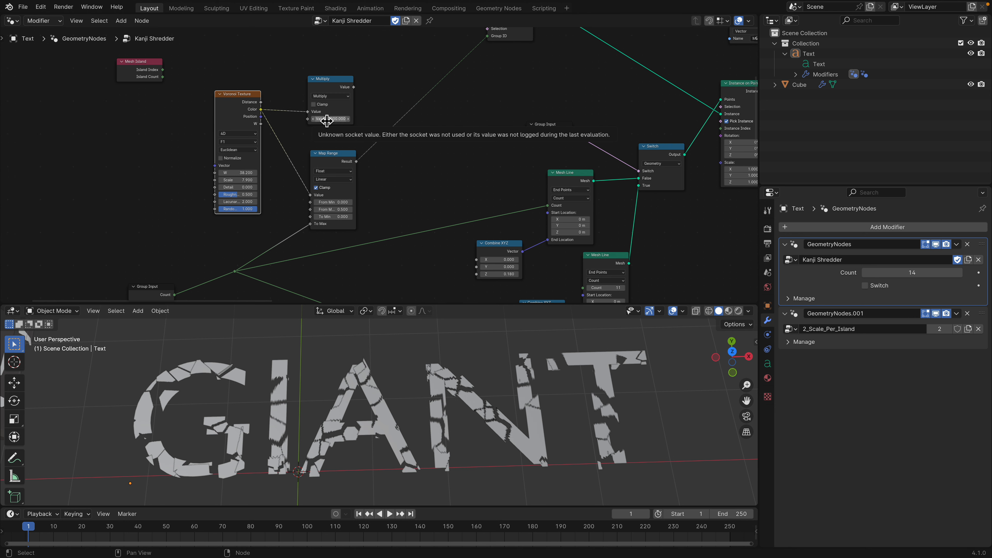
{"action": "middle_click_drag", "start_coordinate": [334, 134], "coordinate": [322, 168]}
{"action": "left_click_drag", "start_coordinate": [340, 129], "coordinate": [335, 122]}
{"action": "middle_click_drag", "start_coordinate": [335, 122], "coordinate": [300, 171]}
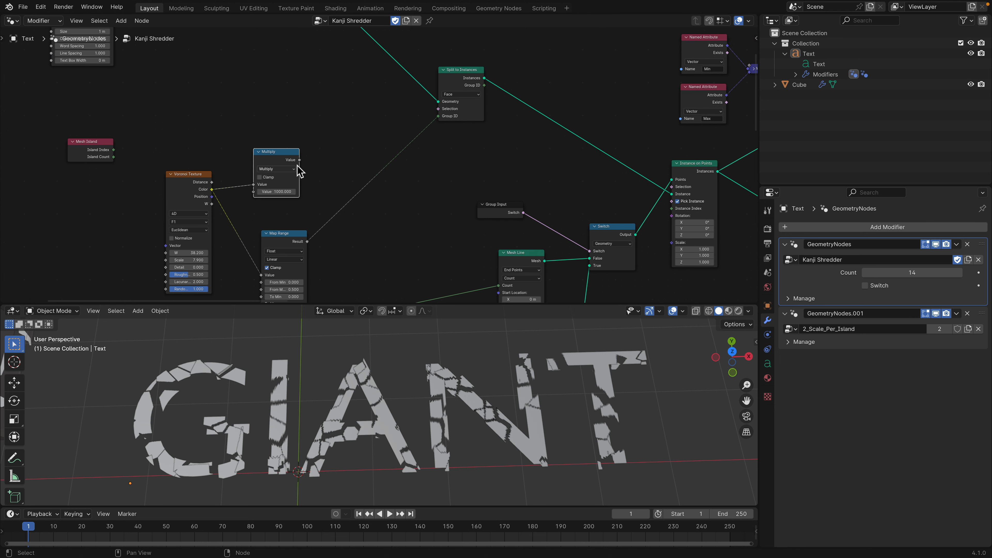
- Try the Multiply Value as the Group ID of Split to Instances, and reconnect the Map Range Result
{"action": "left_click_drag", "start_coordinate": [438, 124], "coordinate": [438, 124]}
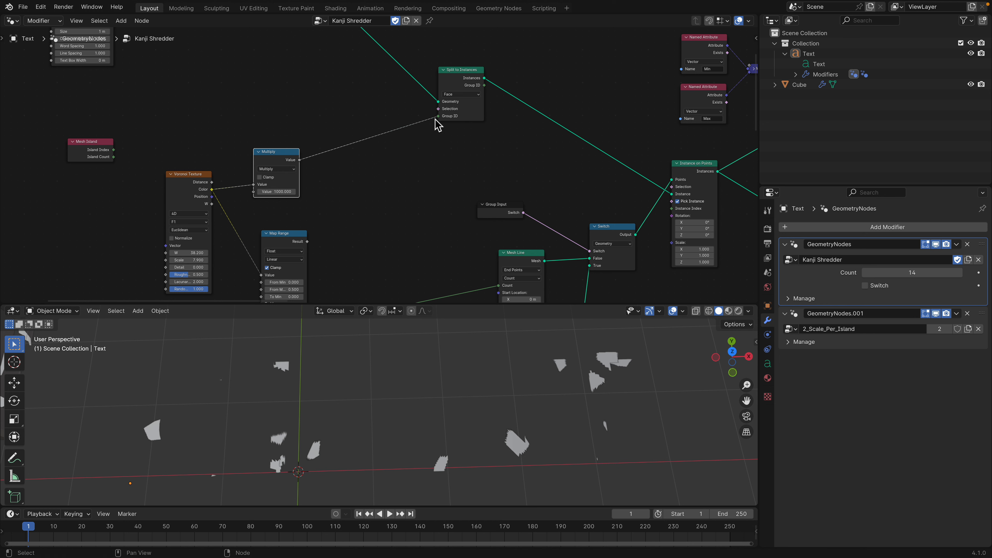
{"action": "left_click_drag", "start_coordinate": [315, 245], "coordinate": [374, 165]}
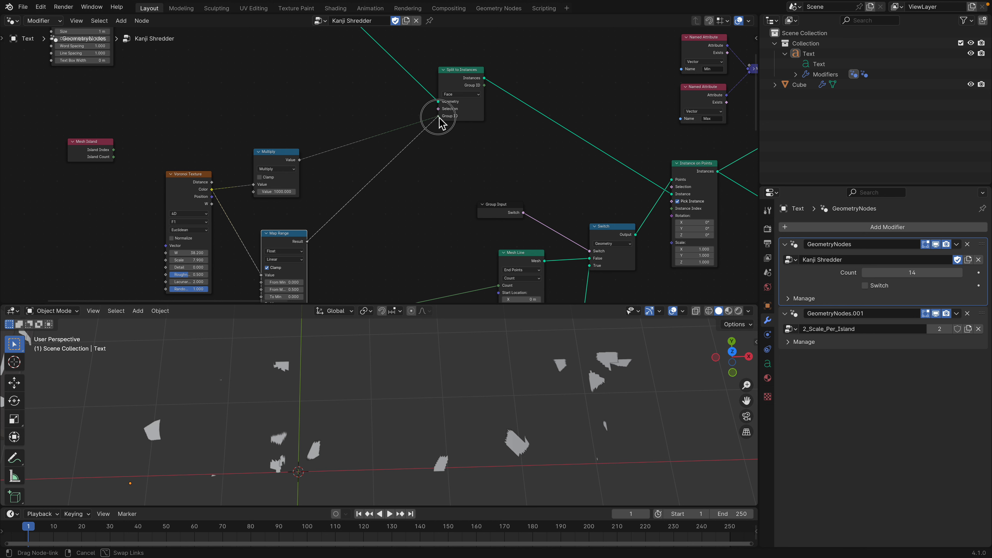
{"action": "left_click_drag", "start_coordinate": [438, 118], "coordinate": [438, 117]}
- Align the Map Range node directly below the Multiply node
{"action": "scroll", "coordinate": [339, 206], "scroll_direction": "down", "scroll_amount": 1, "text": "shift"}
{"action": "scroll", "coordinate": [338, 206], "scroll_direction": "up", "scroll_amount": 1}
{"action": "left_click_drag", "start_coordinate": [281, 232], "coordinate": [263, 214]}
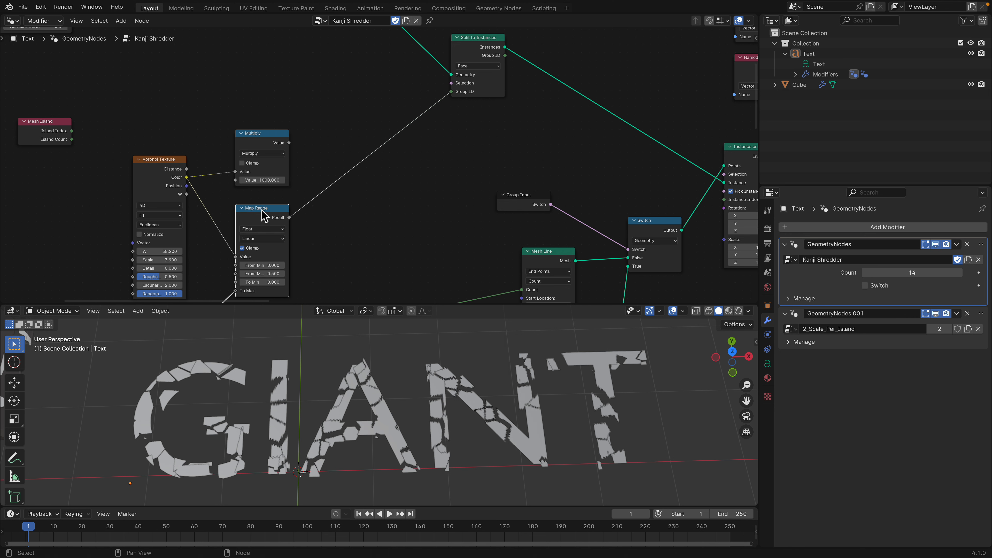
{"action": "middle_click_drag", "start_coordinate": [278, 196], "coordinate": [267, 163]}
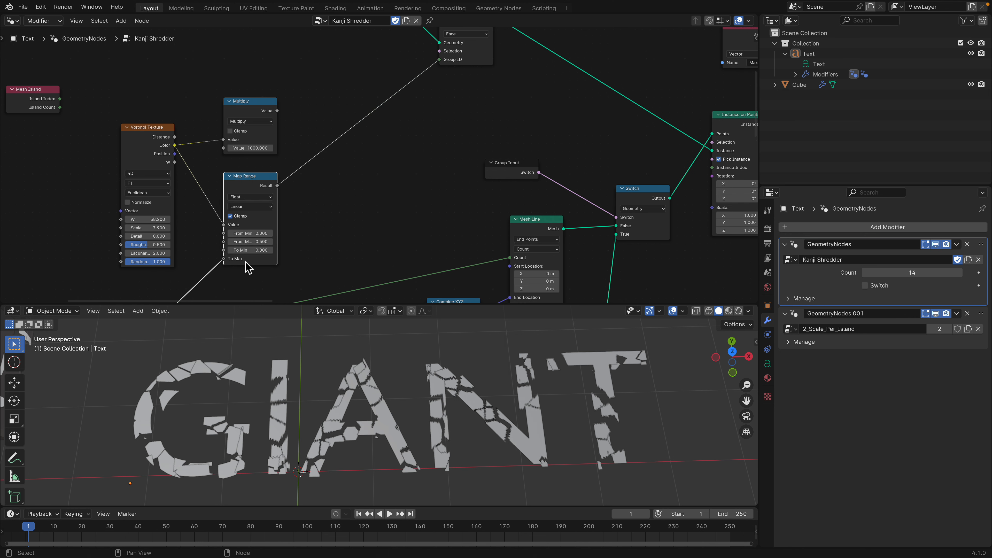
- Adjust the spacing of the Split to Instances, Switch group input, Switch and Instance on Points nodes
{"action": "middle_click_drag", "start_coordinate": [261, 269], "coordinate": [274, 192]}
{"action": "scroll", "coordinate": [344, 166], "scroll_direction": "down", "scroll_amount": 2}
{"action": "middle_click_drag", "start_coordinate": [349, 164], "coordinate": [288, 222]}
{"action": "left_click_drag", "start_coordinate": [341, 136], "coordinate": [323, 135]}
{"action": "middle_click_drag", "start_coordinate": [348, 179], "coordinate": [267, 138]}
{"action": "middle_click_drag", "start_coordinate": [293, 220], "coordinate": [269, 181]}
{"action": "left_click_drag", "start_coordinate": [267, 185], "coordinate": [273, 172]}
{"action": "left_click_drag", "start_coordinate": [363, 206], "coordinate": [360, 203]}
{"action": "middle_click_drag", "start_coordinate": [447, 143], "coordinate": [436, 156]}
{"action": "left_click_drag", "start_coordinate": [438, 156], "coordinate": [437, 151]}
- Move the upper Mesh Line node and its Combine XYZ node slightly upward
{"action": "middle_click_drag", "start_coordinate": [350, 214], "coordinate": [359, 165]}
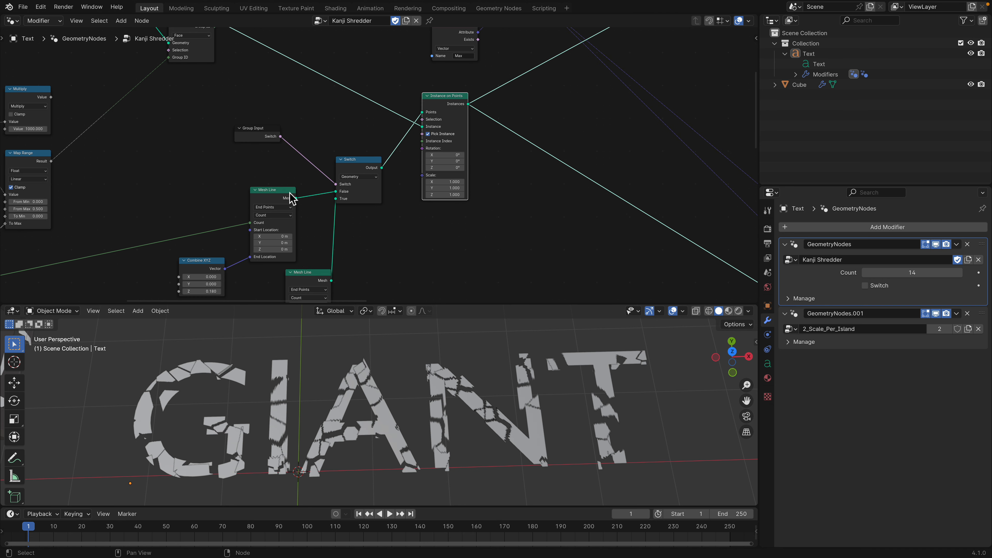
{"action": "left_click_drag", "start_coordinate": [289, 193], "coordinate": [289, 187]}
{"action": "middle_click_drag", "start_coordinate": [356, 328], "coordinate": [376, 327]}
{"action": "middle_click_drag", "start_coordinate": [354, 226], "coordinate": [384, 147]}
{"action": "scroll", "coordinate": [344, 162], "scroll_direction": "up", "scroll_amount": 5}
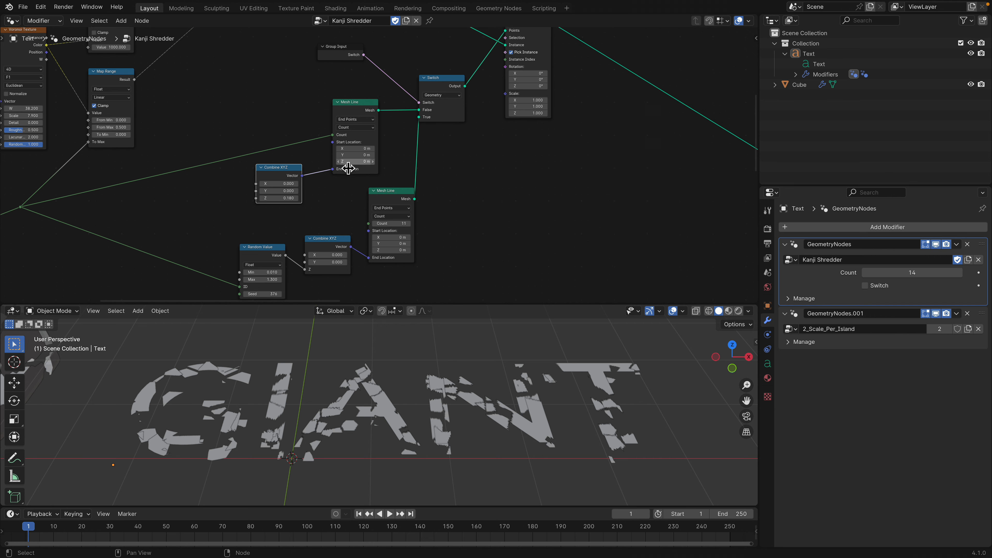
- Nudge the Switch node and set the Count of the lower Mesh Line node to 13
{"action": "middle_click_drag", "start_coordinate": [416, 148], "coordinate": [410, 230]}
{"action": "scroll", "coordinate": [414, 203], "scroll_direction": "down", "scroll_amount": 3}
{"action": "scroll", "coordinate": [416, 348], "scroll_direction": "down", "scroll_amount": 2}
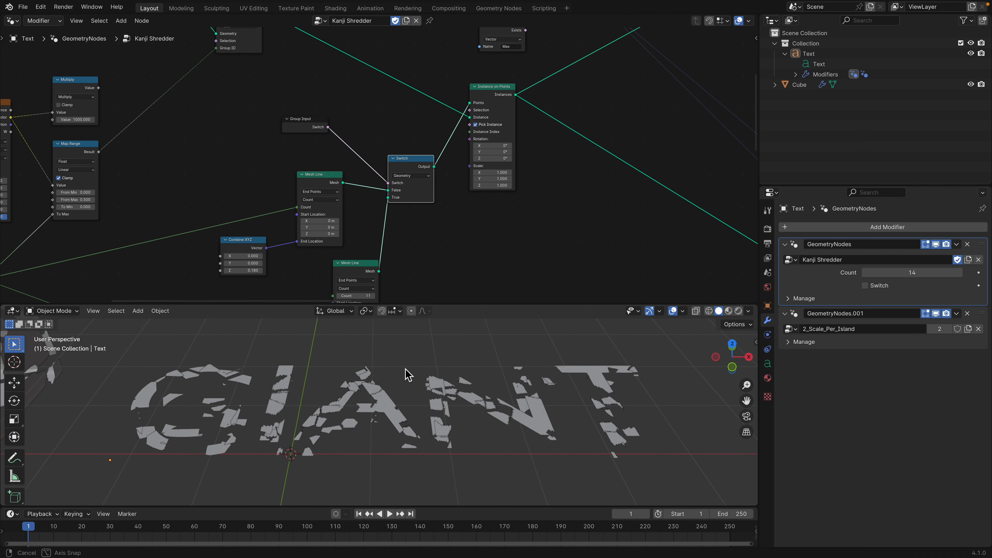
{"action": "scroll", "coordinate": [386, 271], "scroll_direction": "down", "scroll_amount": 4}
{"action": "scroll", "coordinate": [391, 234], "scroll_direction": "down", "scroll_amount": 2}
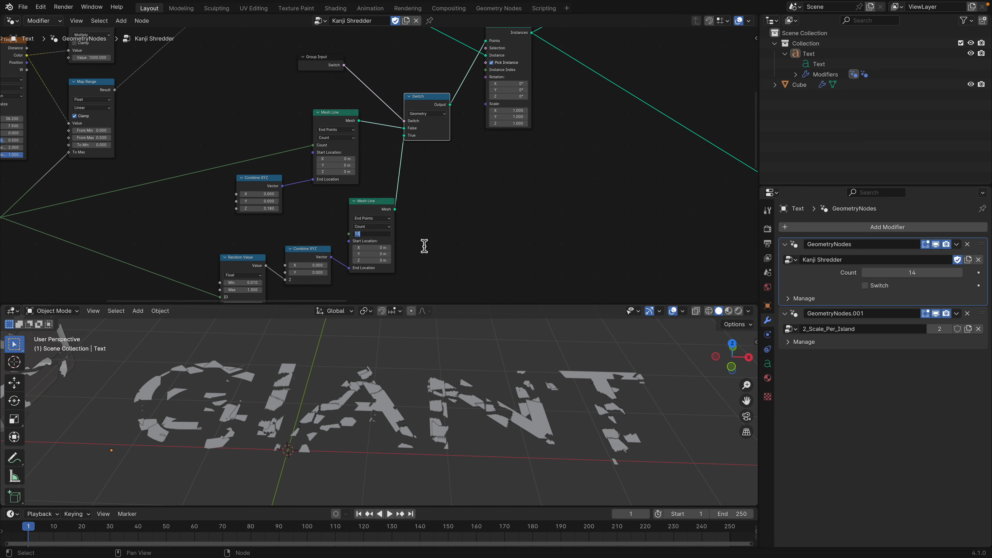
{"action": "middle_click_drag", "start_coordinate": [380, 221], "coordinate": [529, 215]}
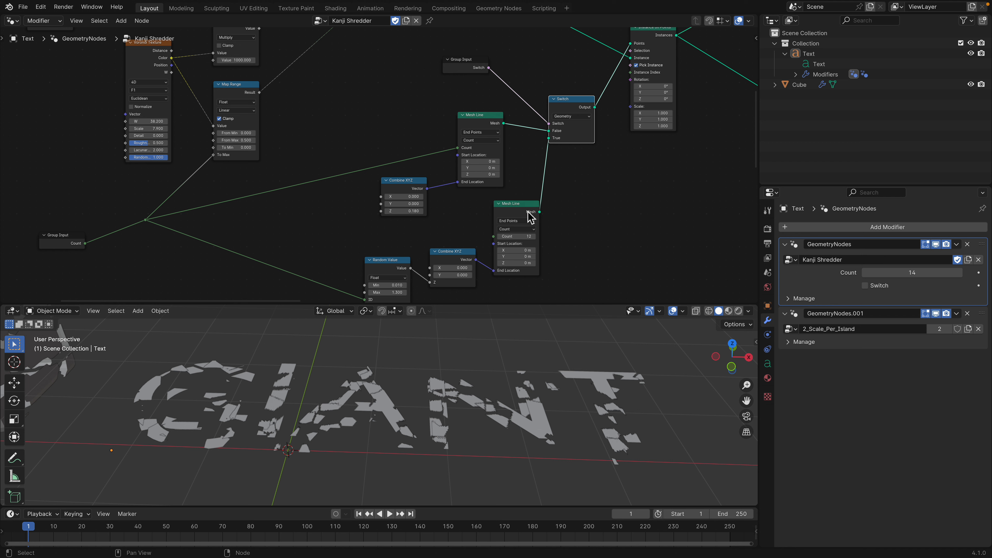
- Adjust the upper Mesh Line and its Combine XYZ node, and move the Count group input closer to its reroute
{"action": "left_click_drag", "start_coordinate": [491, 123], "coordinate": [483, 113]}
{"action": "left_click_drag", "start_coordinate": [402, 194], "coordinate": [398, 195]}
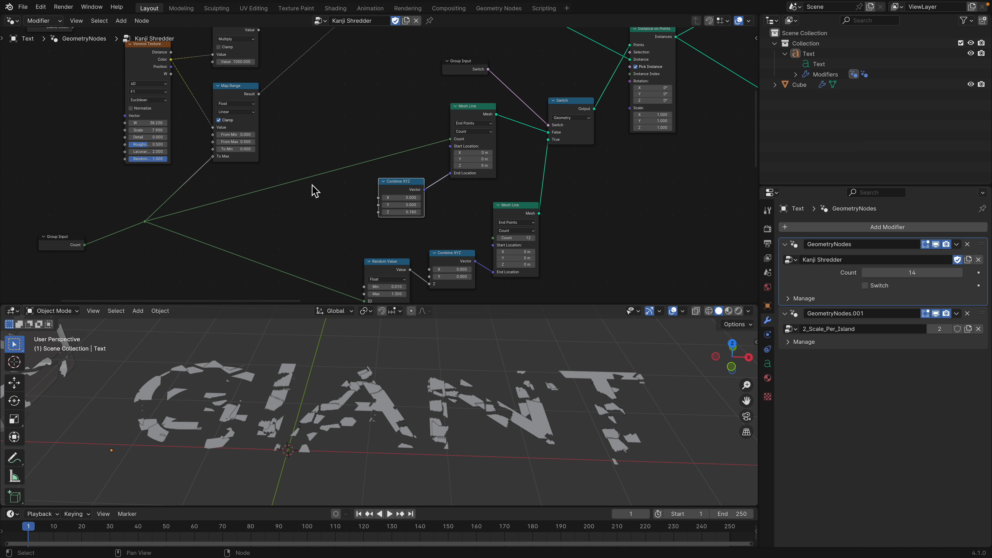
{"action": "scroll", "coordinate": [315, 190], "scroll_direction": "up", "scroll_amount": 1}
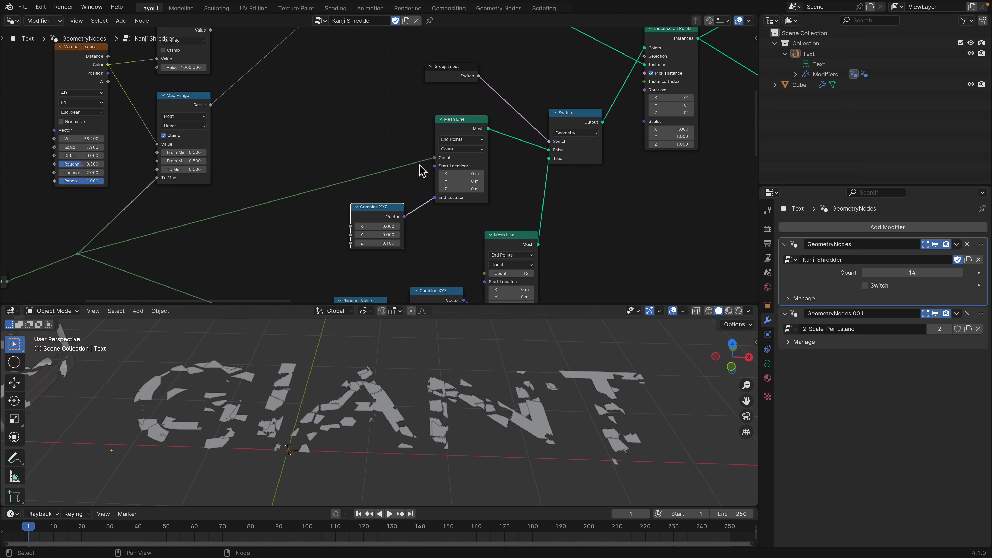
{"action": "middle_click_drag", "start_coordinate": [207, 217], "coordinate": [311, 181]}
{"action": "left_click_drag", "start_coordinate": [89, 246], "coordinate": [107, 221]}
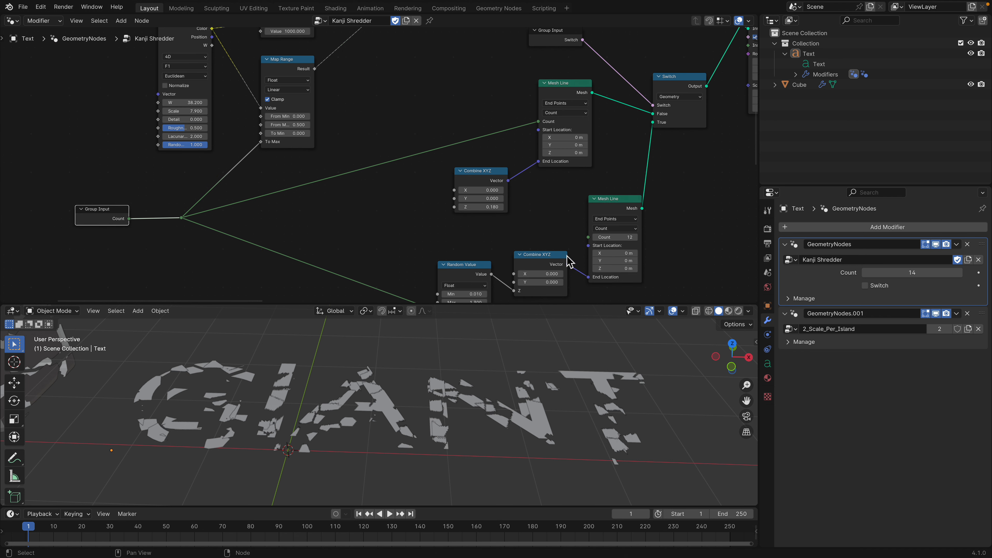
- Try a Count of 10 on the Kanji Shredder modifier and raise it to 288
{"action": "type", "text": "10"}
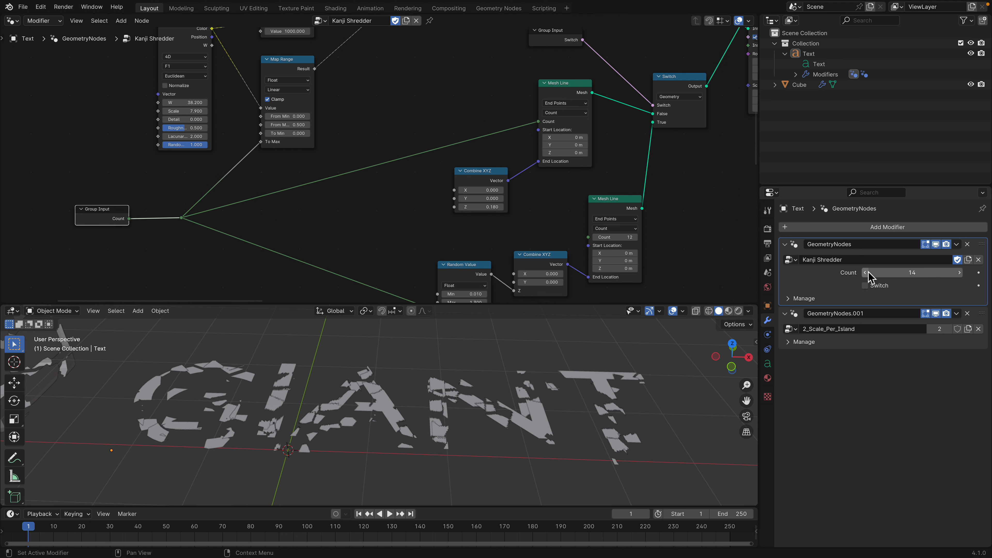
{"action": "key", "text": "Return"}
{"action": "left_click_drag", "start_coordinate": [956, 276], "coordinate": [991, 276]}
{"action": "middle_click_drag", "start_coordinate": [562, 414], "coordinate": [560, 387]}
{"action": "middle_click_drag", "start_coordinate": [539, 168], "coordinate": [394, 133]}
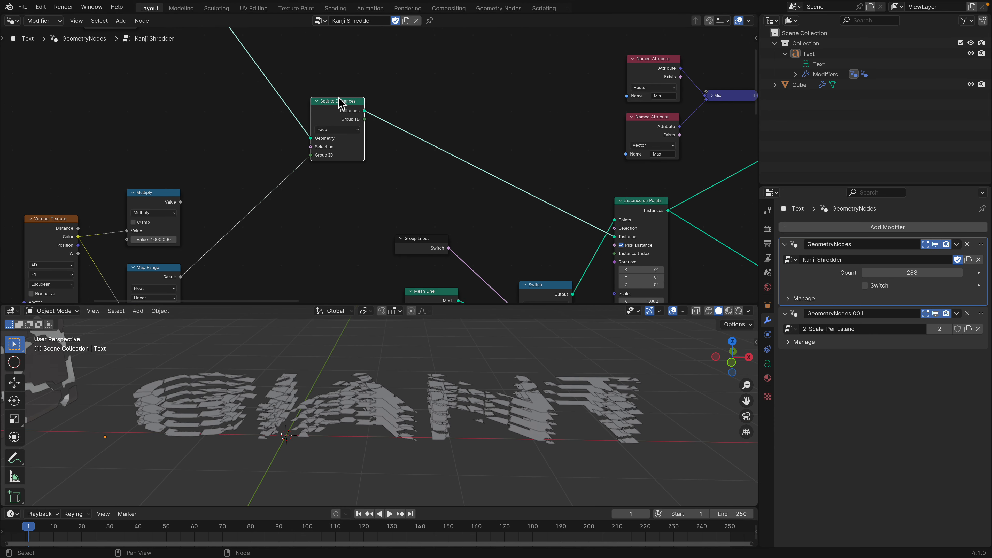
{"action": "middle_click_drag", "start_coordinate": [347, 104], "coordinate": [420, 143]}
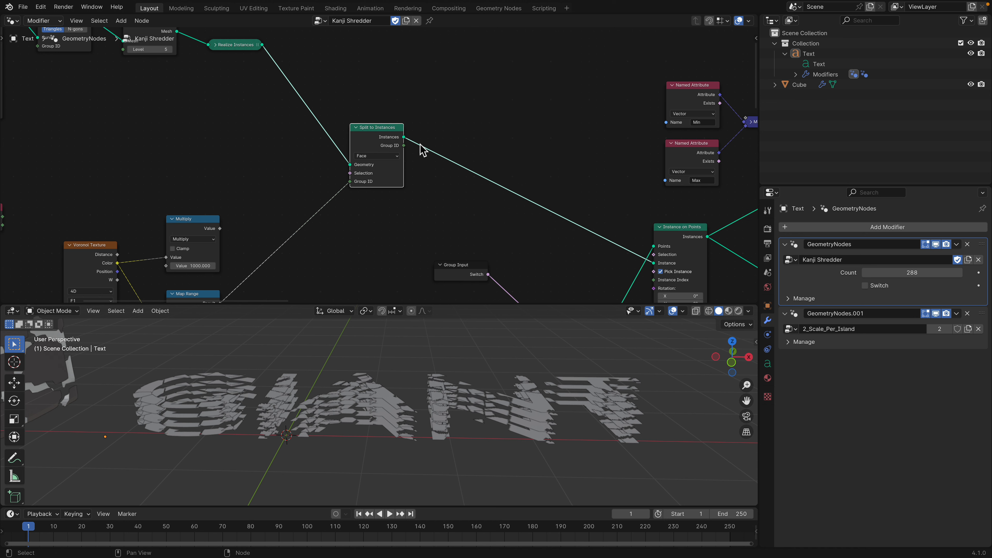
{"action": "middle_click_drag", "start_coordinate": [432, 214], "coordinate": [427, 171]}
{"action": "middle_click_drag", "start_coordinate": [471, 232], "coordinate": [451, 205]}
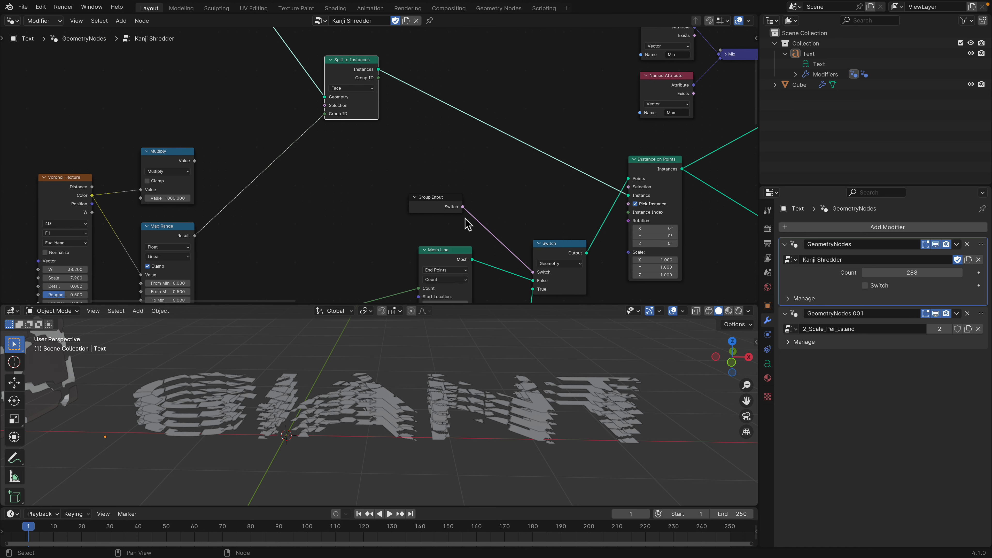
- Nudge the Instance on Points node and set the Kanji Shredder modifier's Count to 54
{"action": "middle_click_drag", "start_coordinate": [509, 237], "coordinate": [478, 208]}
{"action": "middle_click_drag", "start_coordinate": [386, 89], "coordinate": [338, 117]}
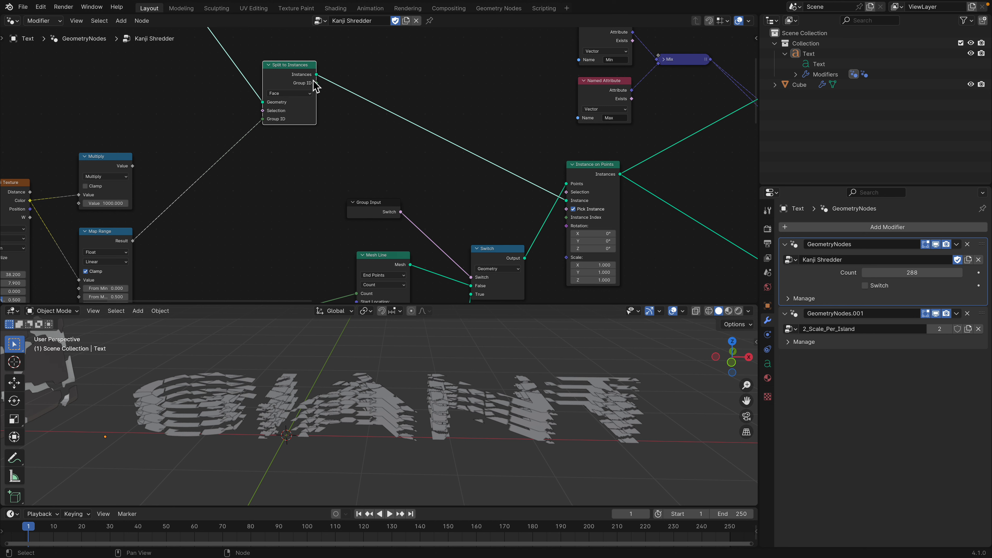
{"action": "middle_click_drag", "start_coordinate": [315, 86], "coordinate": [259, 52]}
{"action": "left_click_drag", "start_coordinate": [515, 133], "coordinate": [513, 136]}
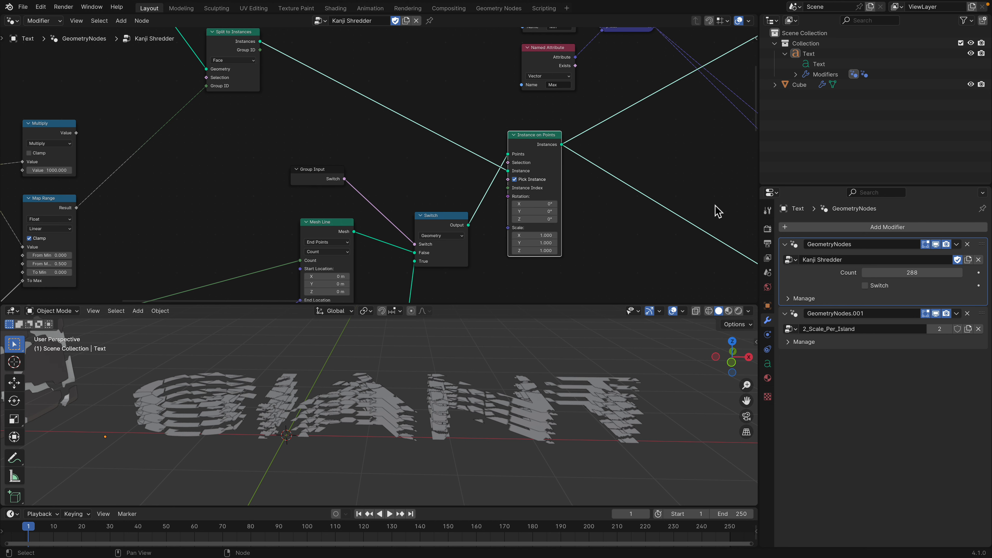
{"action": "left_click_drag", "start_coordinate": [911, 272], "coordinate": [820, 273]}
- Move the Switch and upper Mesh Line nodes slightly, and lower the Z value of the Combine XYZ feeding that line's End Location
{"action": "left_click_drag", "start_coordinate": [435, 220], "coordinate": [425, 207]}
{"action": "middle_click_drag", "start_coordinate": [397, 181], "coordinate": [427, 146]}
{"action": "left_click_drag", "start_coordinate": [360, 197], "coordinate": [356, 189]}
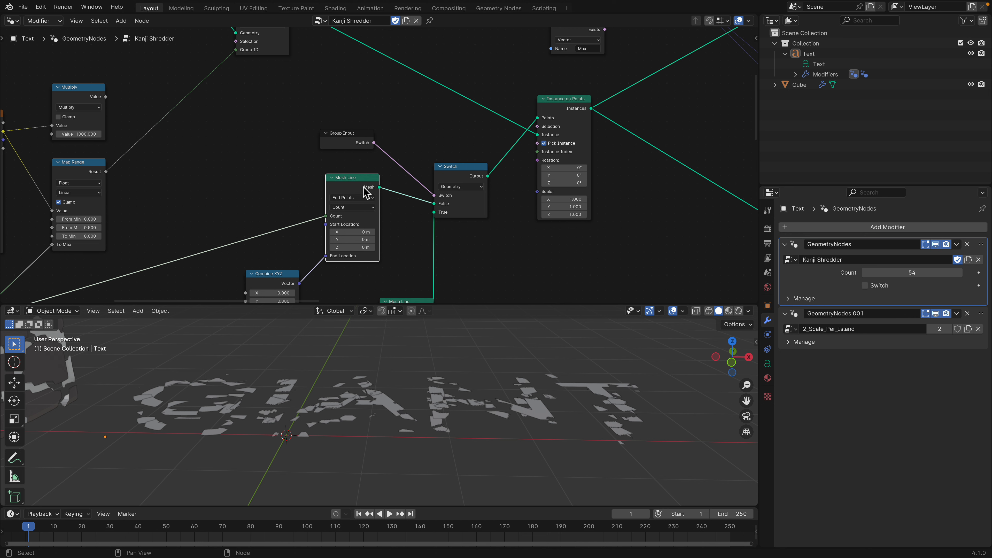
{"action": "middle_click_drag", "start_coordinate": [394, 193], "coordinate": [403, 119]}
{"action": "left_click_drag", "start_coordinate": [300, 236], "coordinate": [279, 236], "text": "shift"}
{"action": "middle_click_drag", "start_coordinate": [425, 377], "coordinate": [484, 413]}
- Collapse the Realize Instances node before the Group Output and save the file
{"action": "scroll", "coordinate": [547, 162], "scroll_direction": "down", "scroll_amount": 2}
{"action": "middle_click_drag", "start_coordinate": [547, 162], "coordinate": [239, 203]}
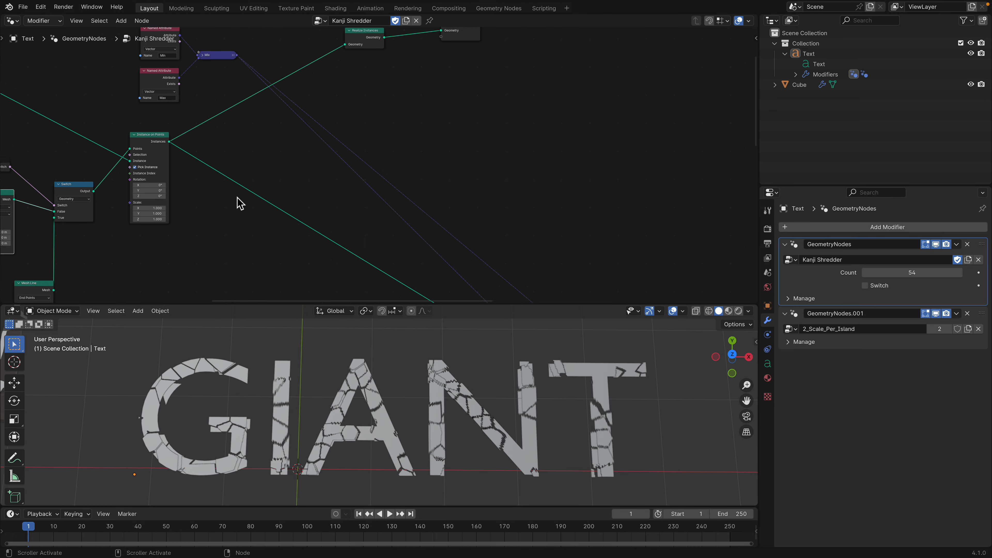
{"action": "scroll", "coordinate": [427, 265], "scroll_direction": "down", "scroll_amount": 2}
{"action": "middle_click_drag", "start_coordinate": [427, 265], "coordinate": [281, 87]}
{"action": "middle_click_drag", "start_coordinate": [431, 137], "coordinate": [374, 182]}
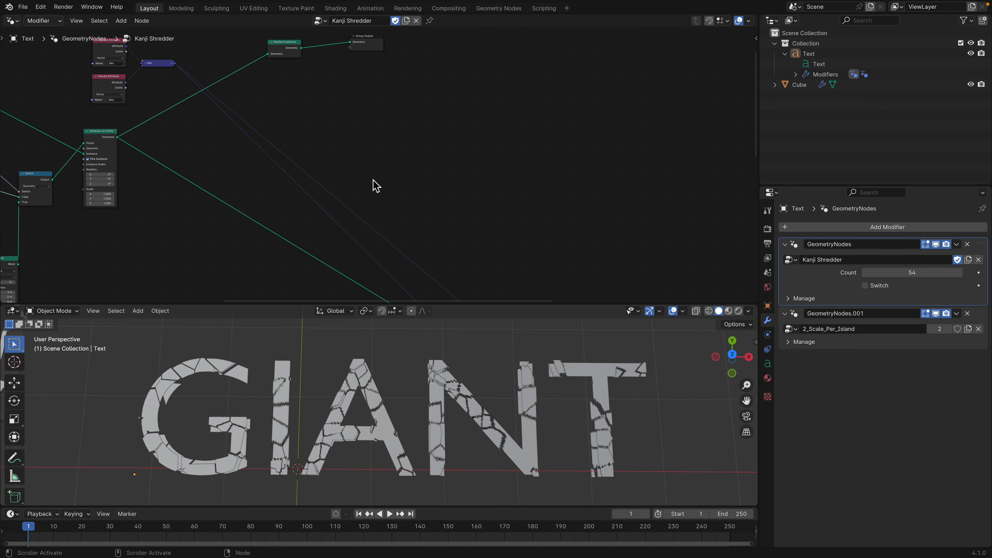
{"action": "middle_click_drag", "start_coordinate": [283, 123], "coordinate": [396, 193]}
{"action": "scroll", "coordinate": [398, 167], "scroll_direction": "up", "scroll_amount": 3}
{"action": "left_click", "coordinate": [412, 99]}
{"action": "scroll", "coordinate": [407, 113], "scroll_direction": "up", "scroll_amount": 1}
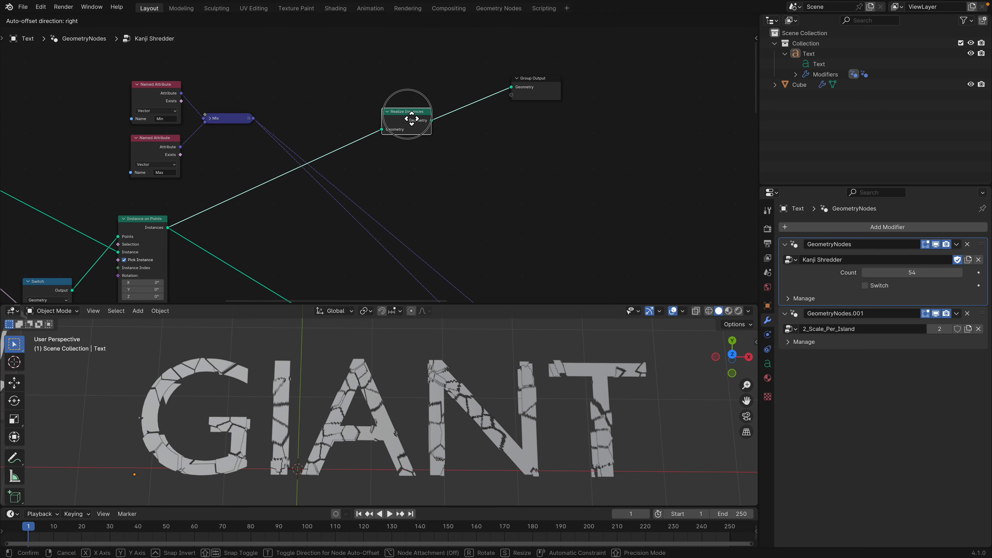
{"action": "key", "text": "h"}
{"action": "key", "text": "ctrl+s"}
- Enlarge the 3D viewport and examine the shredded GIANT text from several angles, both selected and deselected
{"action": "mouse_move", "coordinate": [401, 370]}
{"action": "middle_mouse_down"}
{"action": "mouse_move", "coordinate": [396, 362]}
{"action": "mouse_move", "coordinate": [388, 381]}
{"action": "middle_mouse_up"}
{"action": "middle_click_drag", "start_coordinate": [388, 420], "coordinate": [397, 411]}
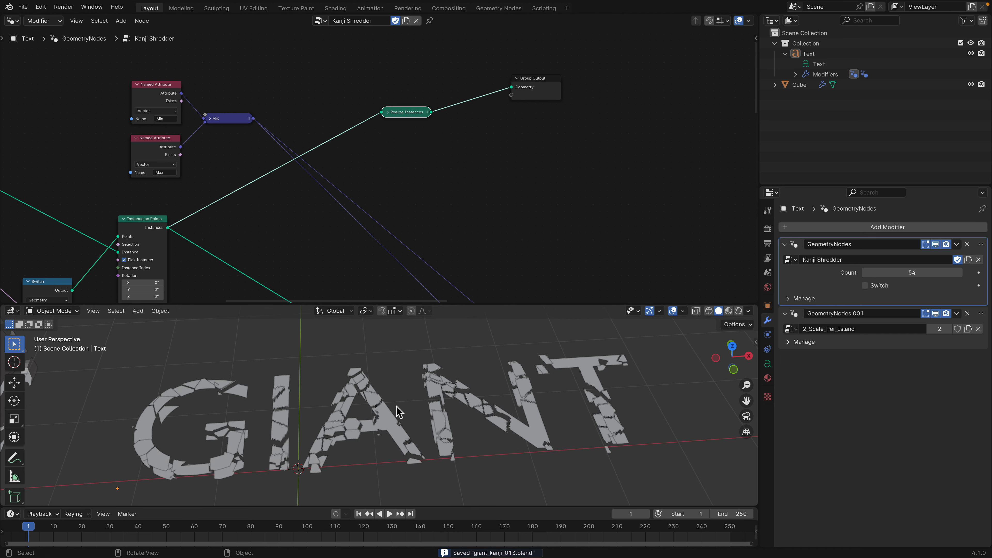
{"action": "left_click", "coordinate": [377, 422]}
{"action": "scroll", "coordinate": [391, 422], "scroll_direction": "up", "scroll_amount": 1}
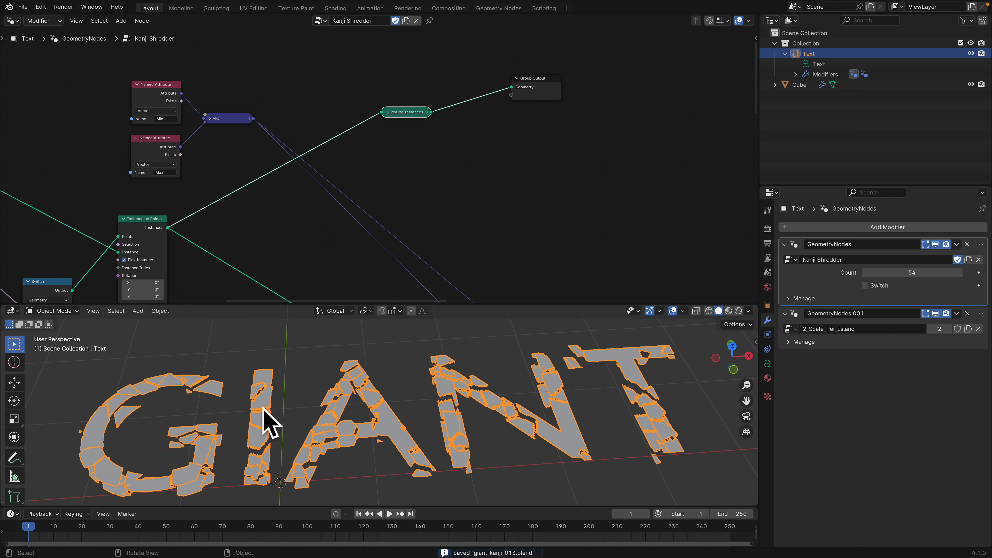
{"action": "middle_click_drag", "start_coordinate": [458, 409], "coordinate": [471, 381]}
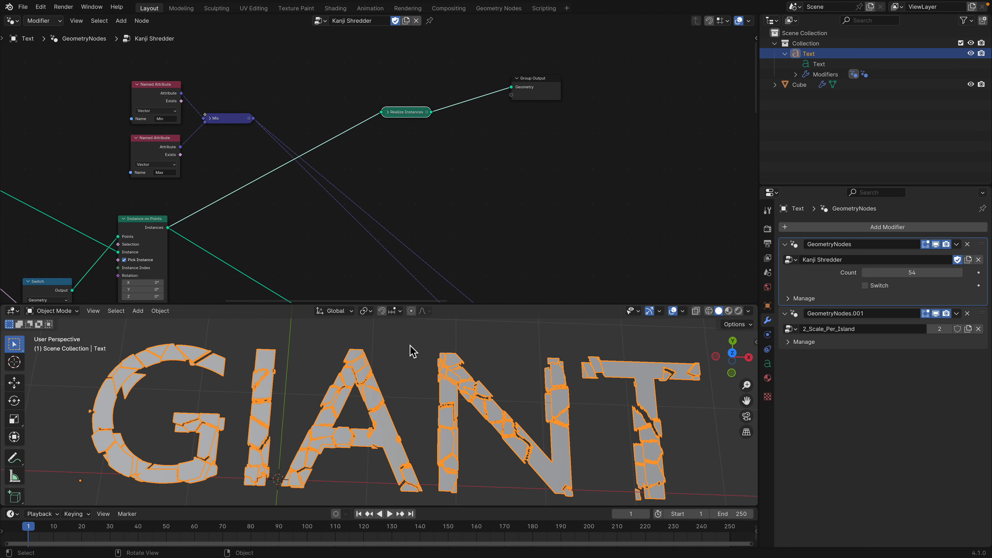
{"action": "middle_click_drag", "start_coordinate": [420, 92], "coordinate": [405, 135]}
{"action": "scroll", "coordinate": [404, 145], "scroll_direction": "up", "scroll_amount": 2}
{"action": "left_click_drag", "start_coordinate": [393, 155], "coordinate": [392, 139]}
{"action": "scroll", "coordinate": [392, 139], "scroll_direction": "up", "scroll_amount": 1}
{"action": "left_click_drag", "start_coordinate": [440, 308], "coordinate": [437, 187]}
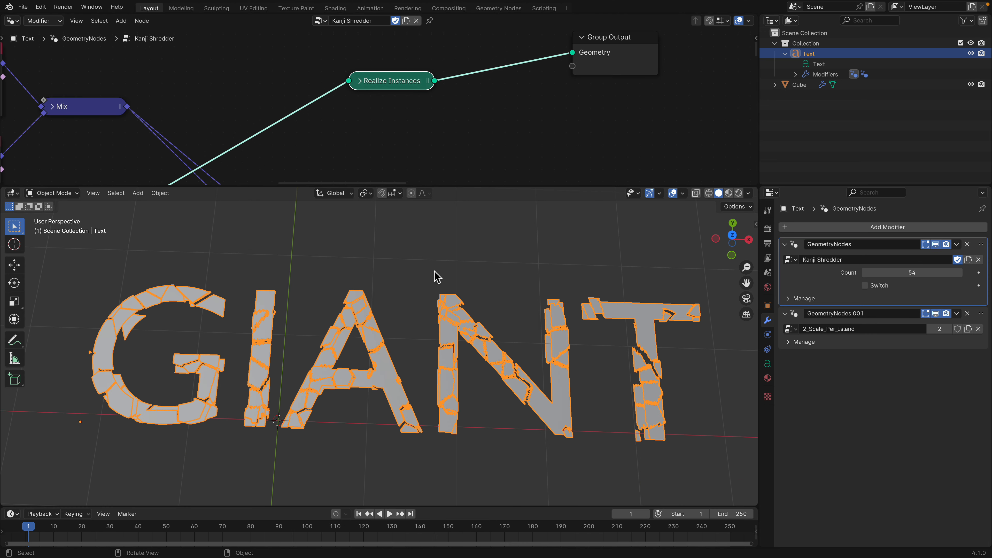
{"action": "middle_click_drag", "start_coordinate": [434, 277], "coordinate": [442, 281]}
{"action": "mouse_move", "coordinate": [390, 308]}
{"action": "middle_mouse_down"}
{"action": "mouse_move", "coordinate": [404, 349]}
{"action": "mouse_move", "coordinate": [393, 323]}
{"action": "middle_mouse_up"}
{"action": "left_click", "coordinate": [392, 320]}
{"action": "scroll", "coordinate": [392, 320], "scroll_direction": "up", "scroll_amount": 2}
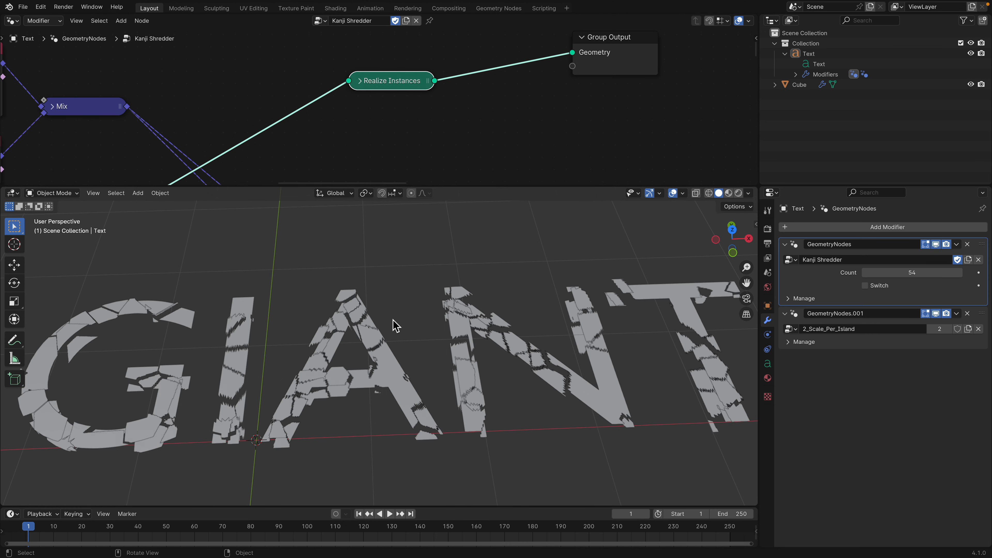
{"action": "scroll", "coordinate": [380, 355], "scroll_direction": "down", "scroll_amount": 2}
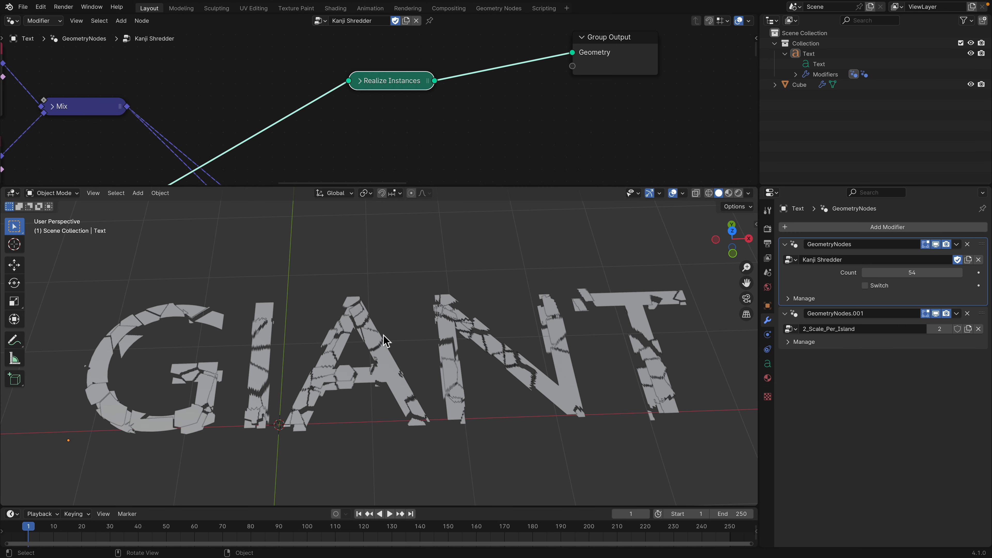
- Make GeometryNodes.001 the active modifier and bring up the Scale Instances part of its 2_Scale_Per_Island tree in an enlarged node editor
{"action": "left_click", "coordinate": [983, 321]}
{"action": "left_click_drag", "start_coordinate": [550, 189], "coordinate": [551, 265]}
{"action": "scroll", "coordinate": [547, 170], "scroll_direction": "down", "scroll_amount": 8}
{"action": "middle_click_drag", "start_coordinate": [520, 186], "coordinate": [118, 177]}
{"action": "scroll", "coordinate": [347, 179], "scroll_direction": "up", "scroll_amount": 7}
{"action": "middle_click_drag", "start_coordinate": [363, 170], "coordinate": [362, 142]}
{"action": "scroll", "coordinate": [364, 147], "scroll_direction": "up", "scroll_amount": 1}
{"action": "left_click_drag", "start_coordinate": [343, 165], "coordinate": [352, 187]}
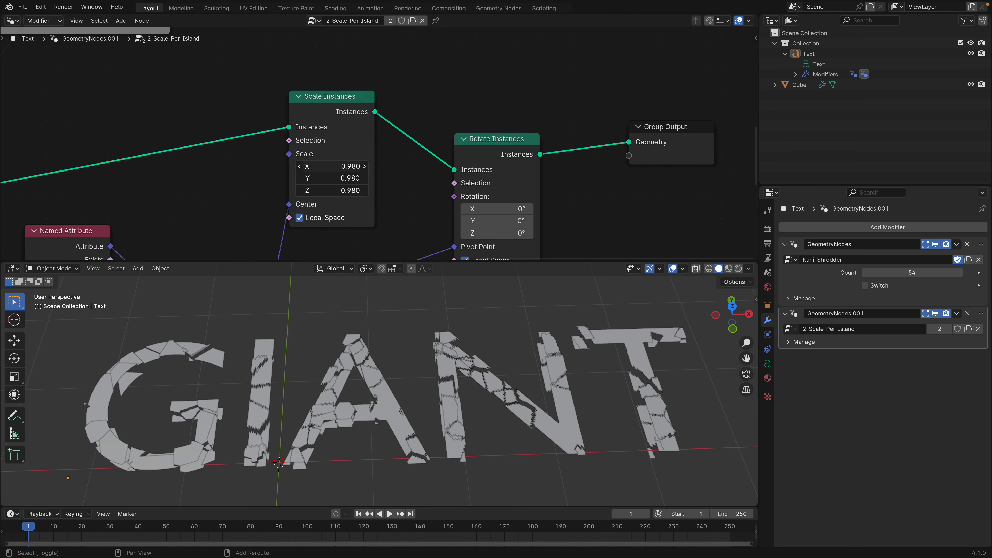
- Set the Rotate Instances rotation to 0° on X, Y and Z and save the file
{"action": "middle_click_drag", "start_coordinate": [458, 160], "coordinate": [454, 119]}
{"action": "left_click_drag", "start_coordinate": [497, 131], "coordinate": [497, 123]}
{"action": "left_click_drag", "start_coordinate": [492, 158], "coordinate": [496, 183]}
{"action": "type", "text": "0"}
{"action": "key", "text": "Return"}
{"action": "key", "text": "ctrl+s"}
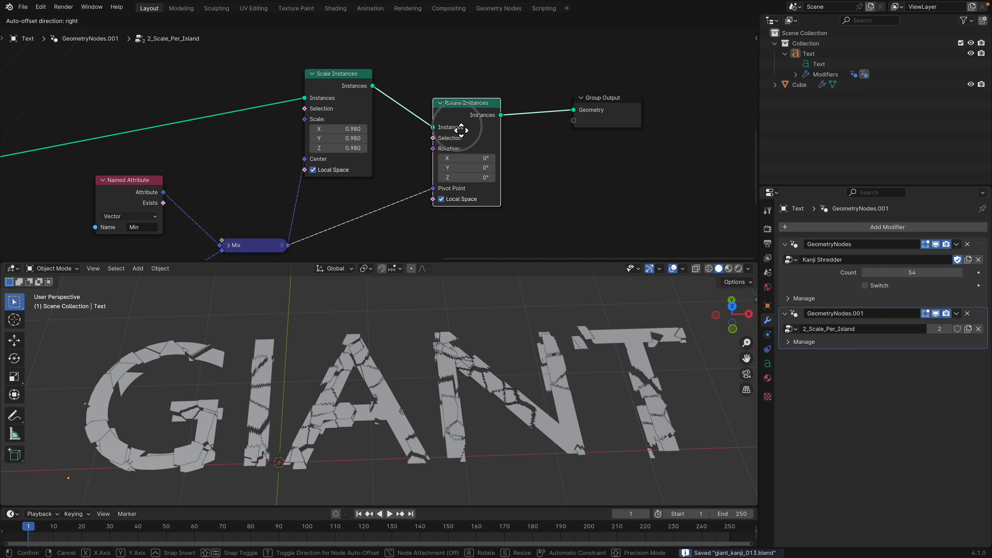
- Switch to the browser's YouTube tab, subscribe to the Cartesian Caramel channel and skip ahead in its "Blender 4.1 Split to Instances with Origin" video
{"action": "scroll", "coordinate": [281, 117], "scroll_direction": "down", "scroll_amount": 3}
{"action": "left_click_drag", "start_coordinate": [427, 260], "coordinate": [427, 339]}
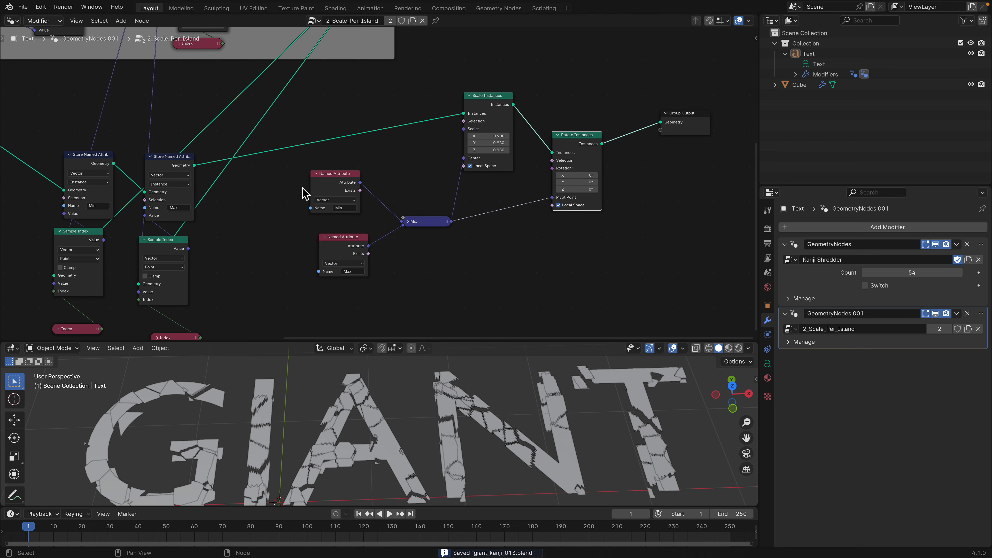
{"action": "scroll", "coordinate": [391, 183], "scroll_direction": "down", "scroll_amount": 2}
{"action": "key", "text": "ctrl+Left"}
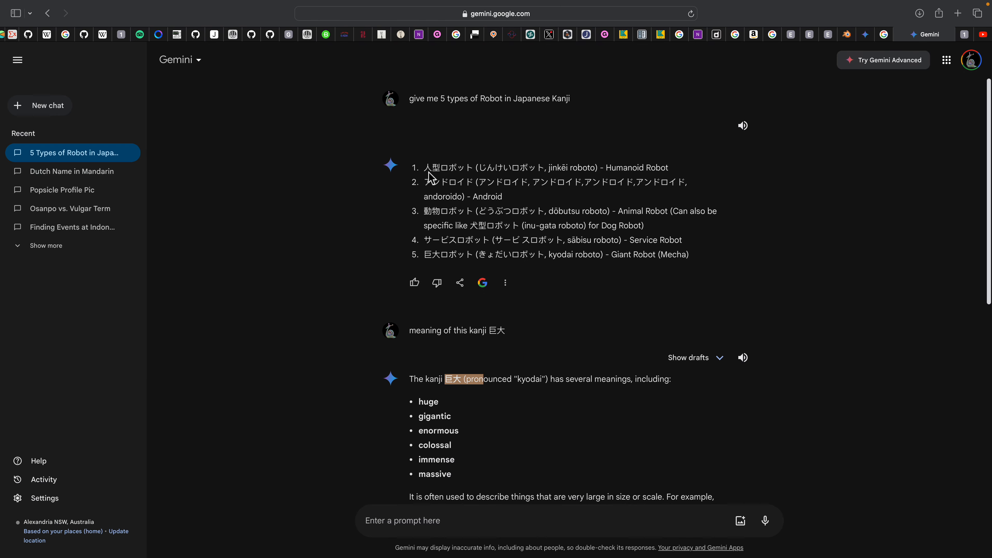
{"action": "left_click", "coordinate": [983, 34]}
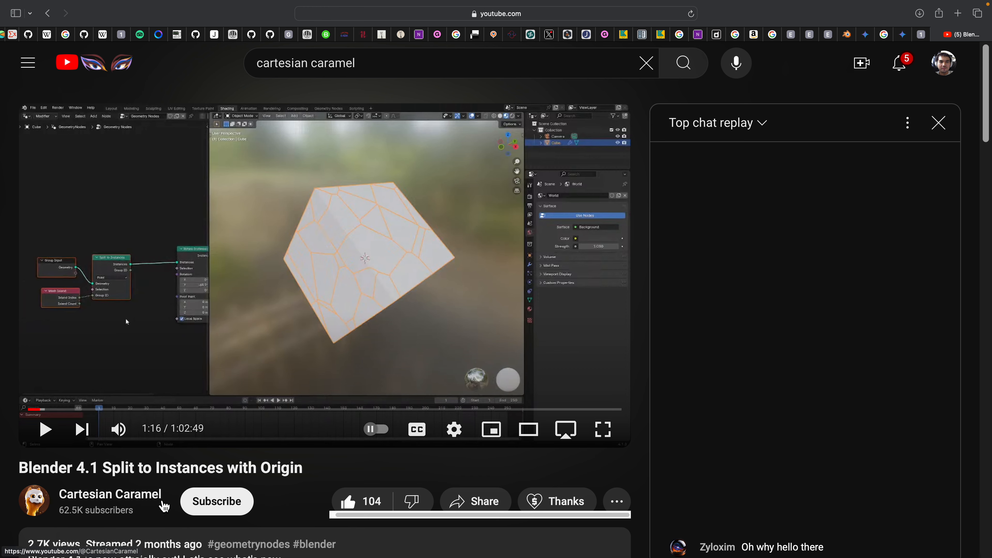
{"action": "left_click", "coordinate": [203, 502]}
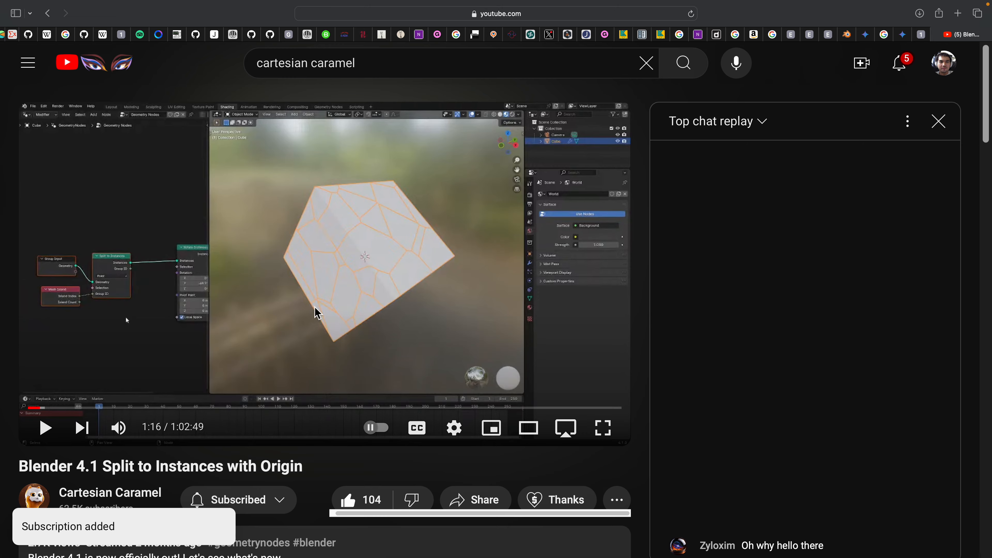
{"action": "left_click_drag", "start_coordinate": [94, 408], "coordinate": [95, 407]}
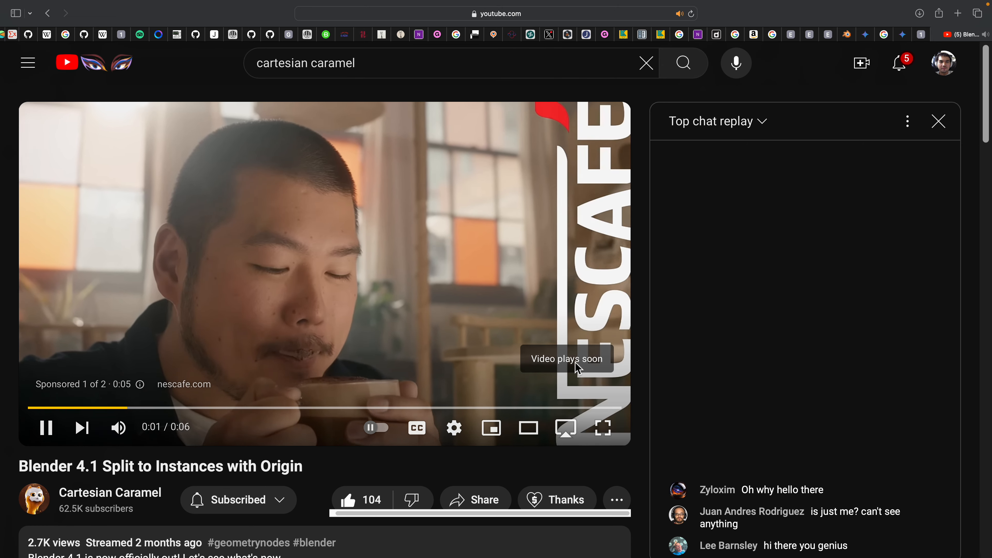
{"action": "key", "text": "ctrl+Right"}
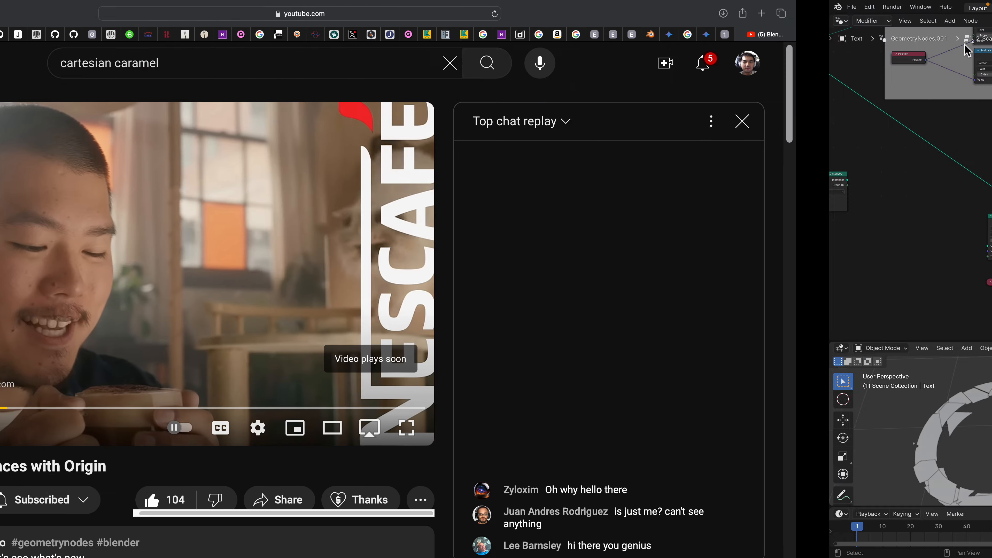
- Give the 3D viewport more room and check the cracks in the GIANT text from nearly above
{"action": "scroll", "coordinate": [491, 286], "scroll_direction": "down", "scroll_amount": 4}
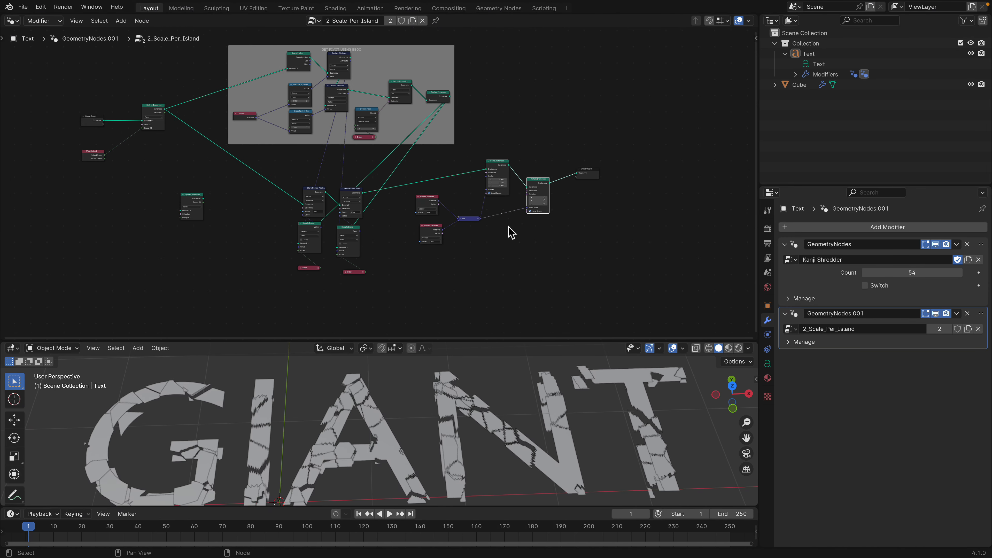
{"action": "left_click_drag", "start_coordinate": [501, 345], "coordinate": [461, 162]}
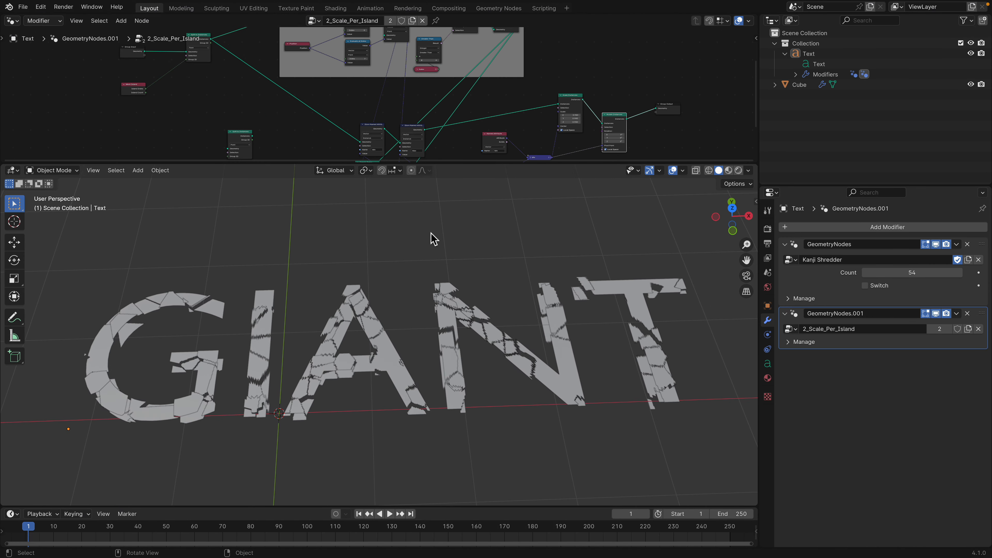
{"action": "scroll", "coordinate": [351, 286], "scroll_direction": "down", "scroll_amount": 2}
{"action": "middle_click_drag", "start_coordinate": [317, 330], "coordinate": [295, 278]}
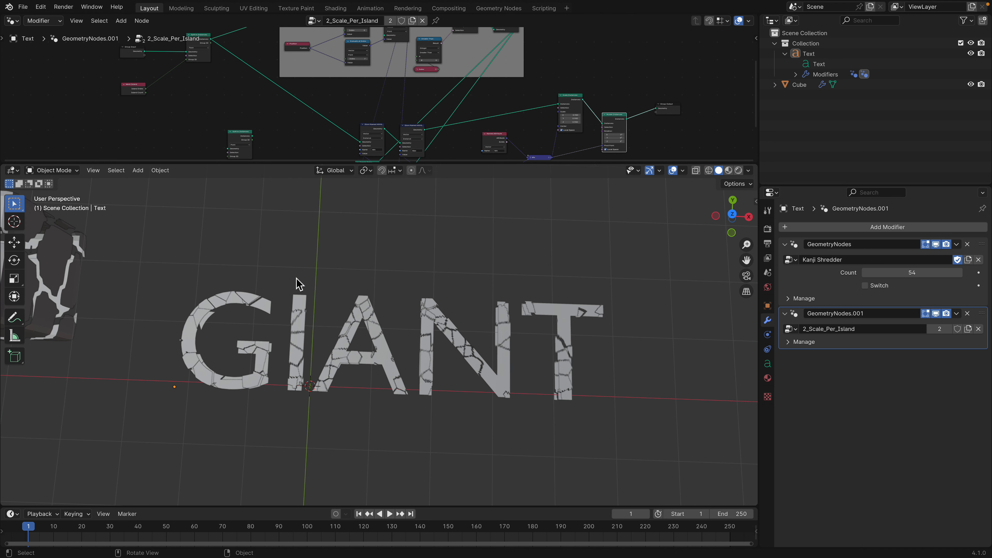
{"action": "scroll", "coordinate": [357, 326], "scroll_direction": "up", "scroll_amount": 2}
{"action": "scroll", "coordinate": [330, 315], "scroll_direction": "down", "scroll_amount": 1}
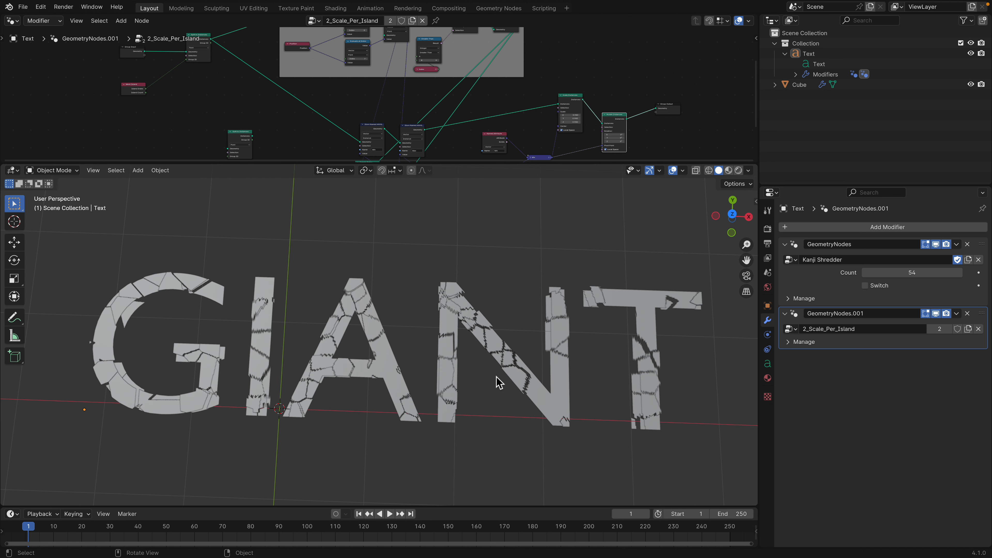
- Nudge the Scale Instances and Rotate Instances nodes and set the instance scale to 1.140 on all three axes
{"action": "left_click_drag", "start_coordinate": [469, 163], "coordinate": [467, 252]}
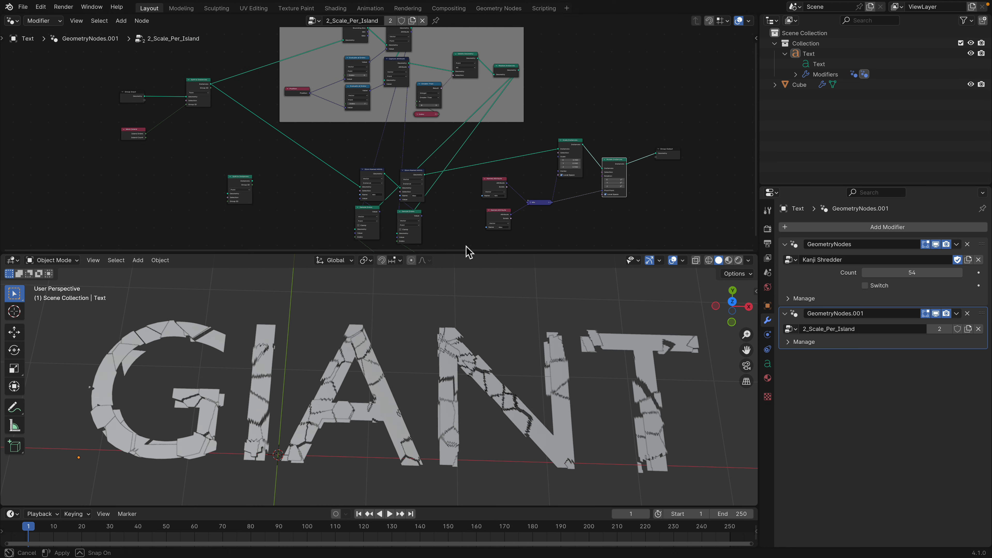
{"action": "middle_click_drag", "start_coordinate": [526, 120], "coordinate": [391, 164]}
{"action": "scroll", "coordinate": [453, 177], "scroll_direction": "up", "scroll_amount": 3}
{"action": "left_click_drag", "start_coordinate": [455, 176], "coordinate": [454, 172]}
{"action": "middle_click_drag", "start_coordinate": [454, 172], "coordinate": [437, 133]}
{"action": "scroll", "coordinate": [498, 172], "scroll_direction": "up", "scroll_amount": 3}
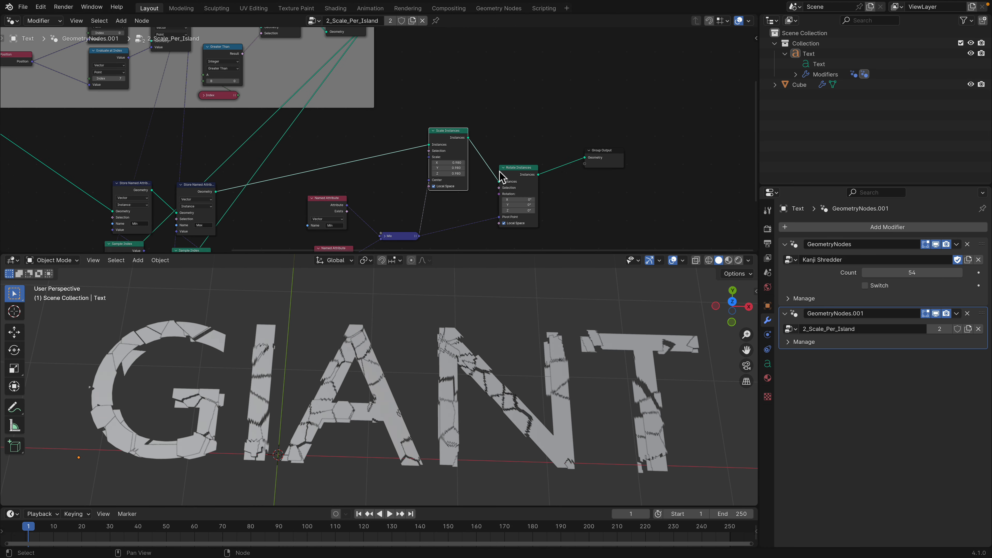
{"action": "left_click_drag", "start_coordinate": [515, 175], "coordinate": [516, 161]}
{"action": "middle_click_drag", "start_coordinate": [516, 162], "coordinate": [500, 148]}
{"action": "scroll", "coordinate": [499, 148], "scroll_direction": "up", "scroll_amount": 4}
{"action": "left_click_drag", "start_coordinate": [457, 110], "coordinate": [457, 107]}
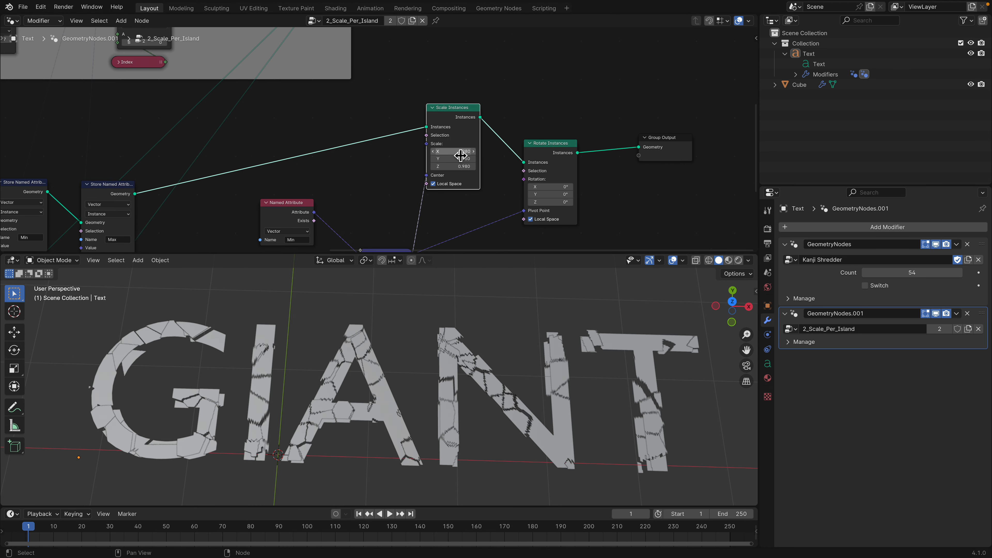
{"action": "mouse_move", "coordinate": [461, 153]}
{"action": "left_mouse_down", "text": "shift"}
{"action": "mouse_move", "coordinate": [455, 167]}
{"action": "mouse_move", "coordinate": [414, 167]}
{"action": "mouse_move", "coordinate": [474, 167]}
{"action": "left_mouse_up", "text": "shift"}
- Move the Rotate Instances node slightly up and enter 0 for its rotation on all axes
{"action": "left_click_drag", "start_coordinate": [547, 143], "coordinate": [550, 136]}
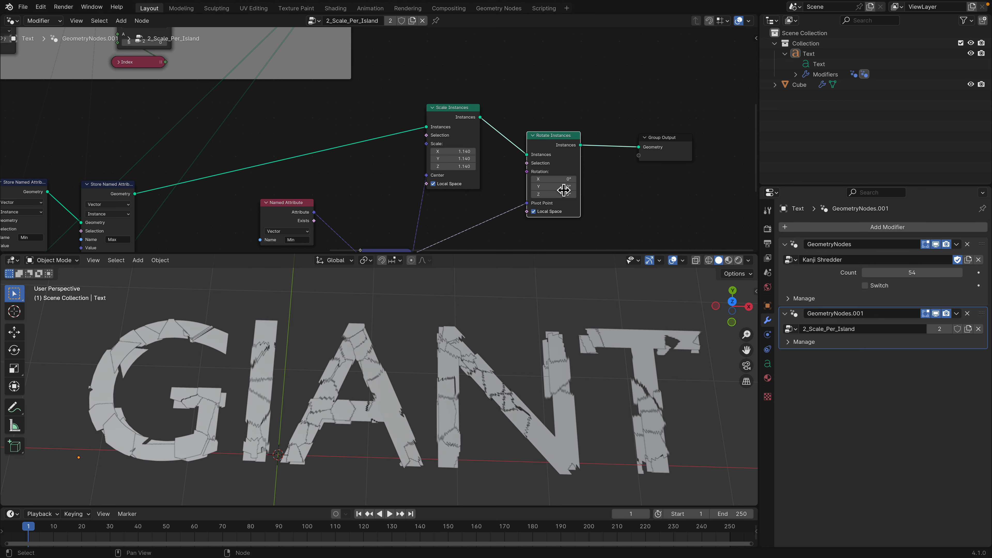
{"action": "left_click_drag", "start_coordinate": [554, 179], "coordinate": [550, 179]}
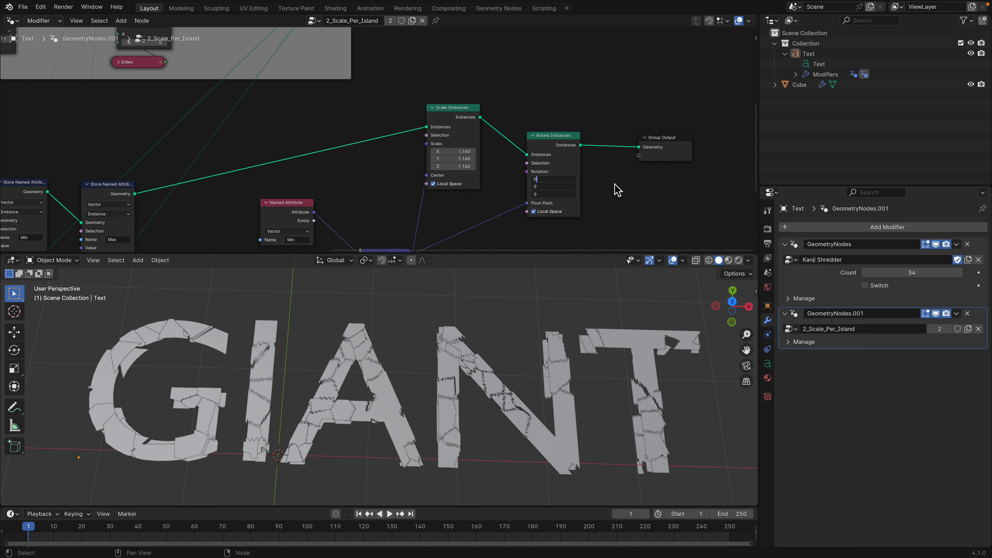
{"action": "key", "text": "Return"}
- Examine the 2_Scale_Per_Island tree, from the Scale and Rotate Instances nodes back to the "GET PIVOT USING BBOX" frame
{"action": "scroll", "coordinate": [617, 190], "scroll_direction": "down", "scroll_amount": 1}
{"action": "middle_click_drag", "start_coordinate": [545, 123], "coordinate": [604, 105]}
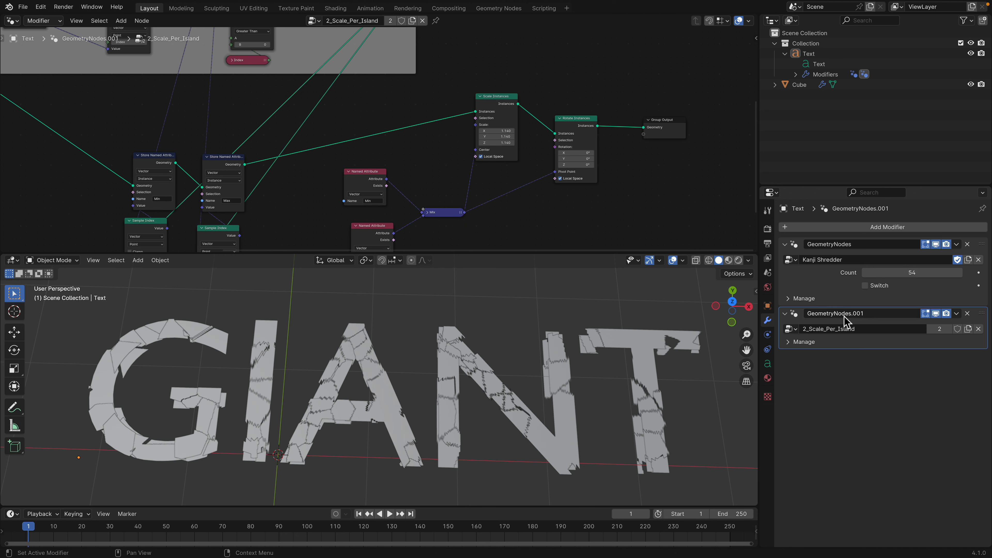
{"action": "middle_click_drag", "start_coordinate": [521, 226], "coordinate": [563, 237]}
{"action": "left_click_drag", "start_coordinate": [560, 253], "coordinate": [558, 324]}
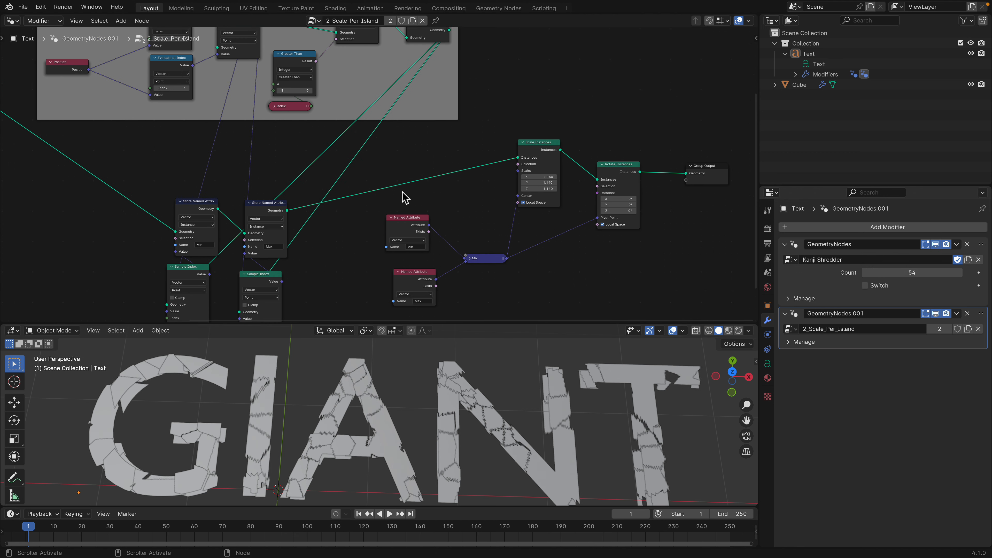
{"action": "scroll", "coordinate": [404, 198], "scroll_direction": "down", "scroll_amount": 4}
{"action": "middle_click_drag", "start_coordinate": [409, 199], "coordinate": [462, 176]}
{"action": "scroll", "coordinate": [460, 183], "scroll_direction": "down", "scroll_amount": 2}
{"action": "scroll", "coordinate": [330, 139], "scroll_direction": "up", "scroll_amount": 4}
{"action": "middle_click_drag", "start_coordinate": [293, 116], "coordinate": [344, 220]}
{"action": "scroll", "coordinate": [195, 193], "scroll_direction": "up", "scroll_amount": 2}
{"action": "middle_click_drag", "start_coordinate": [172, 187], "coordinate": [247, 198]}
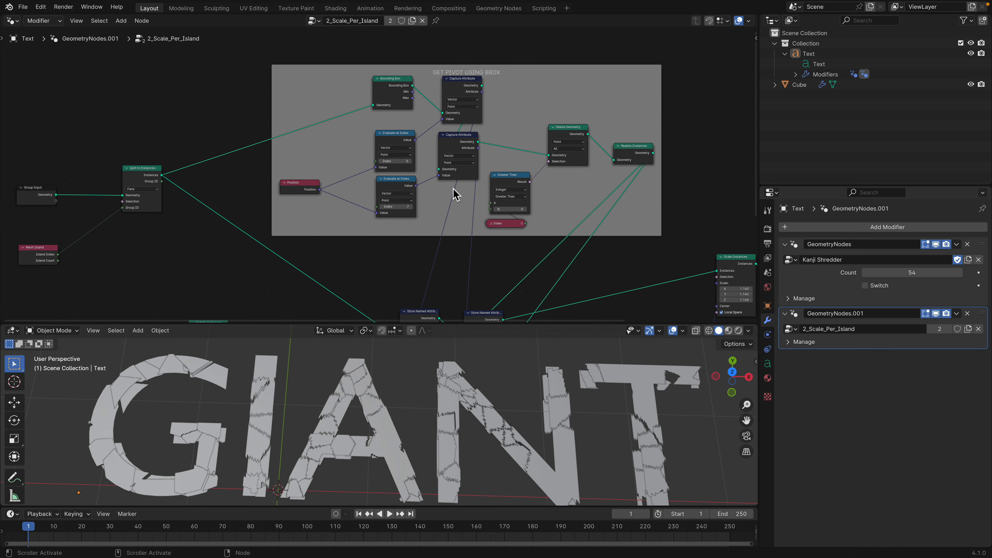
- Glance at the YouTube video again and select the Mesh Island node feeding Split to Instances in the 2_Scale_Per_Island tree
{"action": "key", "text": "ctrl+Left"}
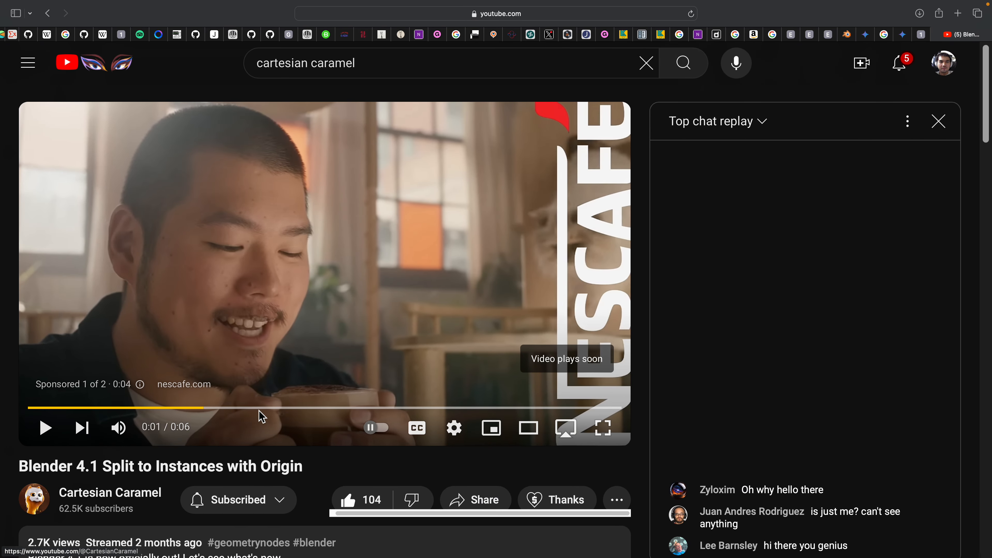
{"action": "key", "text": "ctrl+Right"}
{"action": "scroll", "coordinate": [318, 238], "scroll_direction": "down", "scroll_amount": 1}
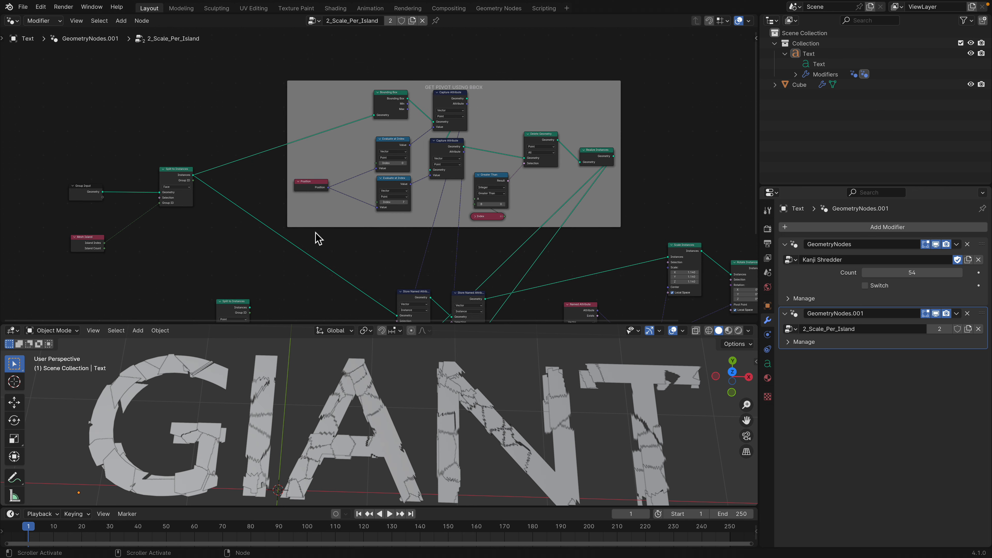
{"action": "left_click", "coordinate": [89, 239]}
{"action": "scroll", "coordinate": [142, 215], "scroll_direction": "up", "scroll_amount": 2}
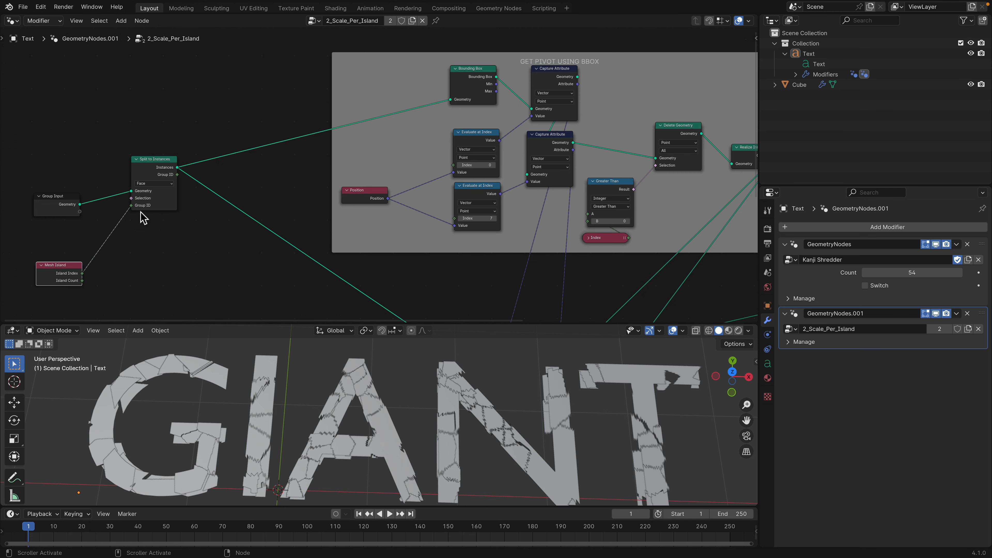
- Move the Group Input node up level with Split to Instances and nudge Split to Instances slightly left
{"action": "left_click_drag", "start_coordinate": [86, 195], "coordinate": [77, 165]}
{"action": "scroll", "coordinate": [155, 168], "scroll_direction": "up", "scroll_amount": 2}
{"action": "middle_click_drag", "start_coordinate": [78, 166], "coordinate": [166, 169]}
{"action": "left_click_drag", "start_coordinate": [191, 165], "coordinate": [185, 165]}
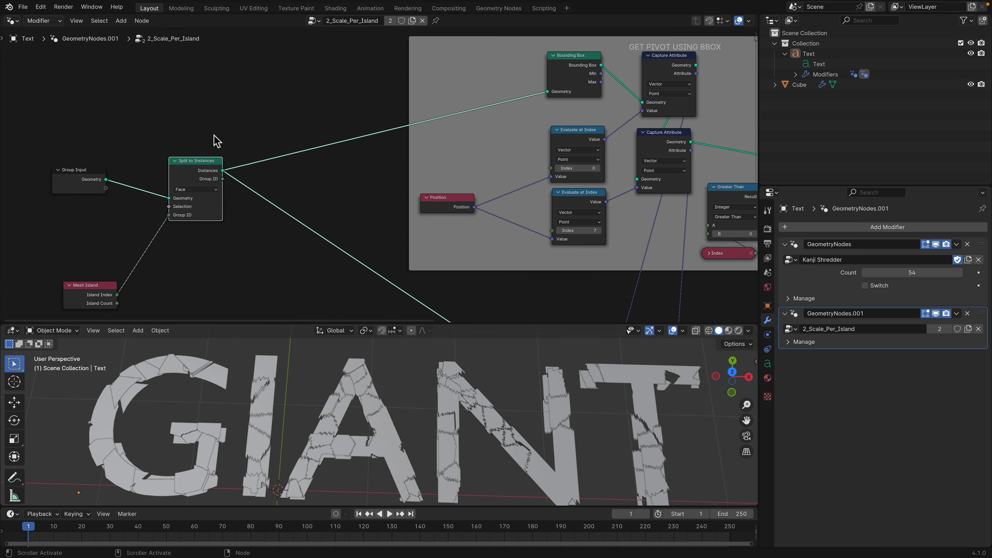
- Move the Mesh Island node up beneath Group Input and shift Split to Instances closer to both nodes
{"action": "scroll", "coordinate": [219, 139], "scroll_direction": "up", "scroll_amount": 1}
{"action": "middle_click_drag", "start_coordinate": [229, 151], "coordinate": [310, 108]}
{"action": "left_click_drag", "start_coordinate": [147, 259], "coordinate": [158, 207]}
{"action": "scroll", "coordinate": [160, 199], "scroll_direction": "up", "scroll_amount": 3}
{"action": "middle_click_drag", "start_coordinate": [137, 168], "coordinate": [155, 178]}
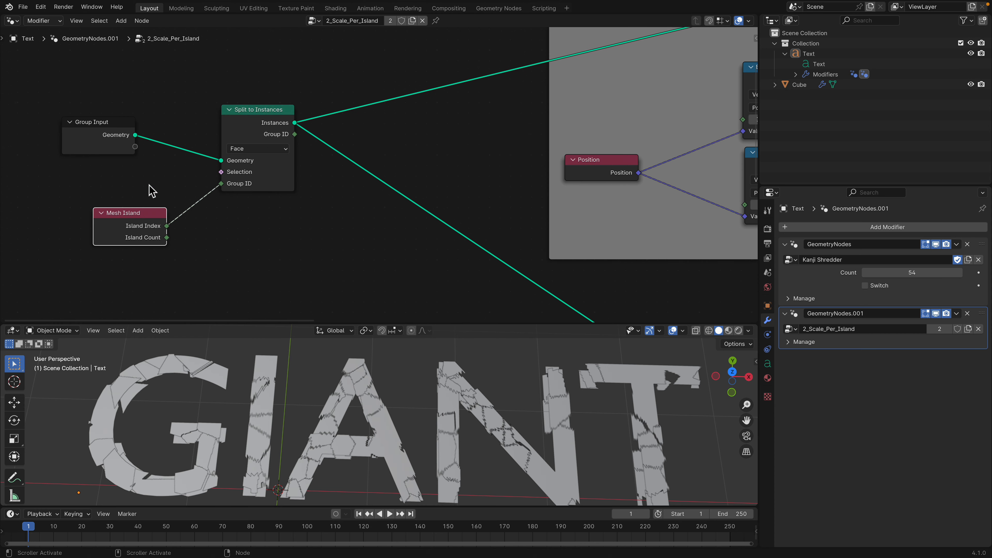
{"action": "left_click_drag", "start_coordinate": [137, 228], "coordinate": [136, 199]}
{"action": "scroll", "coordinate": [136, 204], "scroll_direction": "up", "scroll_amount": 1}
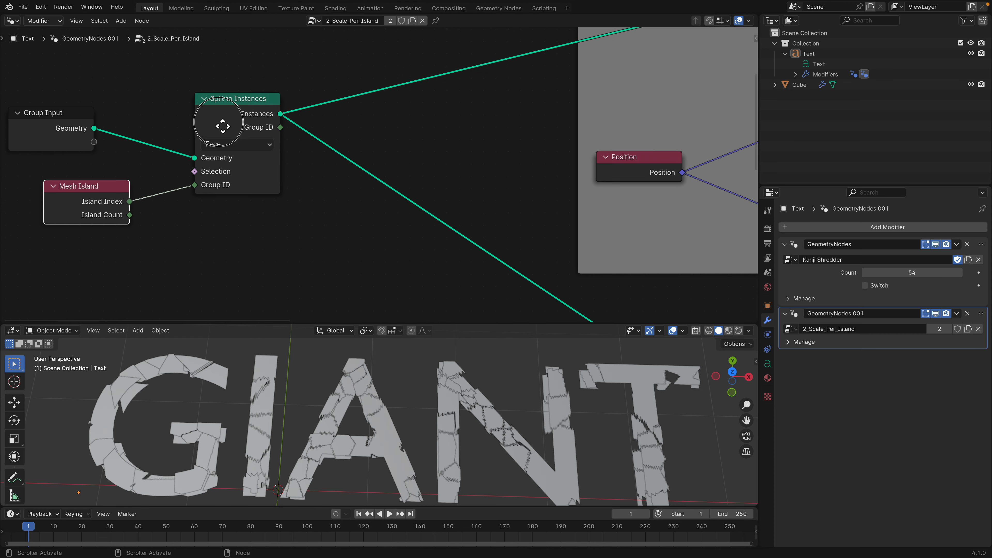
{"action": "left_click_drag", "start_coordinate": [223, 127], "coordinate": [206, 121]}
- Orbit the shredded text and follow the tree from Split to Instances to the "GET PIVOT USING BBOX" frame
{"action": "scroll", "coordinate": [230, 136], "scroll_direction": "down", "scroll_amount": 1}
{"action": "middle_click_drag", "start_coordinate": [371, 429], "coordinate": [392, 389]}
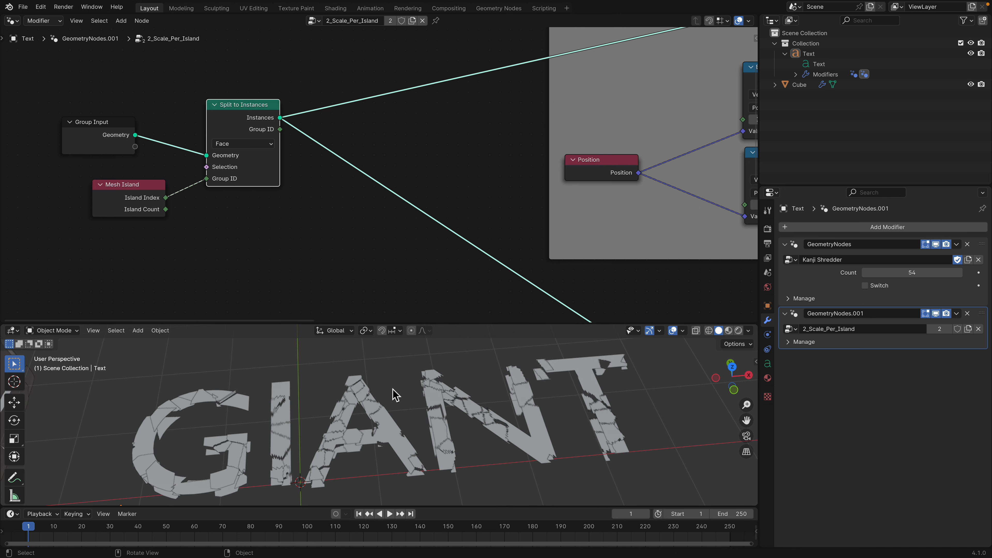
{"action": "middle_click_drag", "start_coordinate": [342, 426], "coordinate": [376, 365]}
{"action": "scroll", "coordinate": [373, 154], "scroll_direction": "down", "scroll_amount": 5}
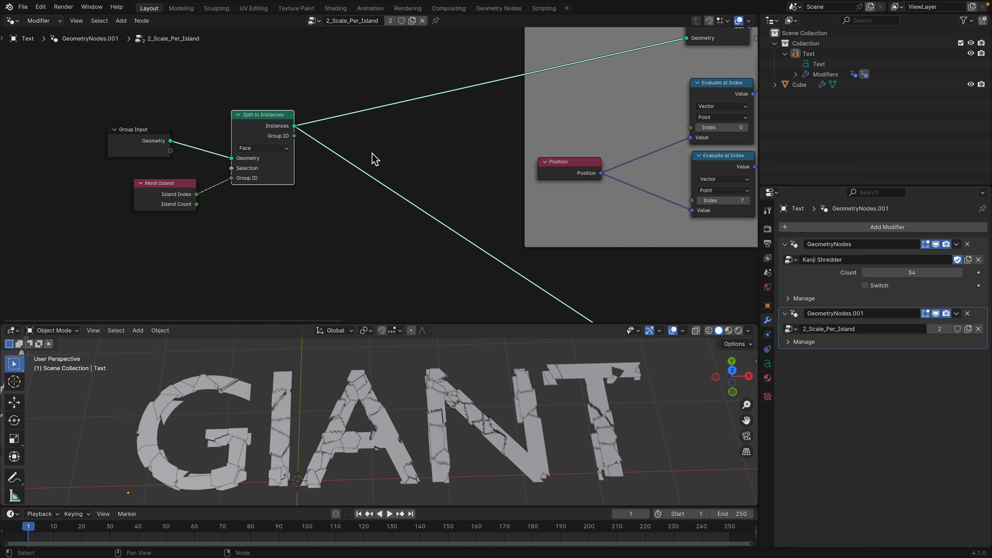
{"action": "middle_click_drag", "start_coordinate": [490, 130], "coordinate": [172, 176]}
{"action": "left_click_drag", "start_coordinate": [441, 78], "coordinate": [436, 66]}
{"action": "scroll", "coordinate": [448, 106], "scroll_direction": "down", "scroll_amount": 3}
{"action": "middle_click_drag", "start_coordinate": [449, 107], "coordinate": [437, 99]}
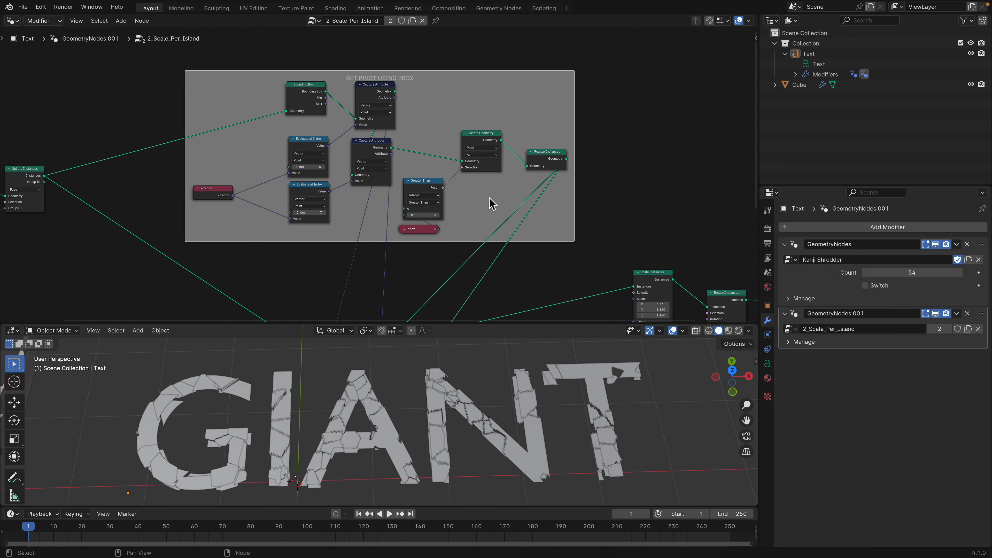
- Nudge the two Sample Index nodes up beneath the Store Named Attribute nodes and make the node editor taller
{"action": "middle_click_drag", "start_coordinate": [466, 235], "coordinate": [436, 123]}
{"action": "left_click", "coordinate": [287, 218]}
{"action": "left_click", "coordinate": [361, 255]}
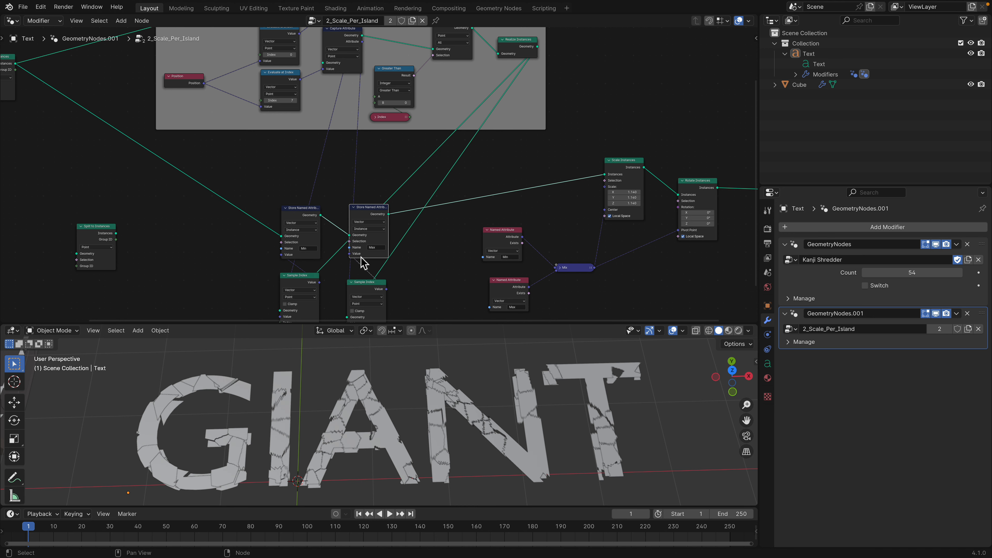
{"action": "left_click_drag", "start_coordinate": [360, 283], "coordinate": [361, 277]}
{"action": "left_click_drag", "start_coordinate": [309, 284], "coordinate": [312, 271]}
{"action": "left_click_drag", "start_coordinate": [409, 323], "coordinate": [408, 417]}
{"action": "left_click_drag", "start_coordinate": [97, 278], "coordinate": [89, 273]}
- Move the Bounding Box node further left inside the "GET PIVOT USING BBOX" frame, away from the Capture Attribute nodes
{"action": "middle_click_drag", "start_coordinate": [212, 166], "coordinate": [233, 286]}
{"action": "scroll", "coordinate": [235, 282], "scroll_direction": "up", "scroll_amount": 4}
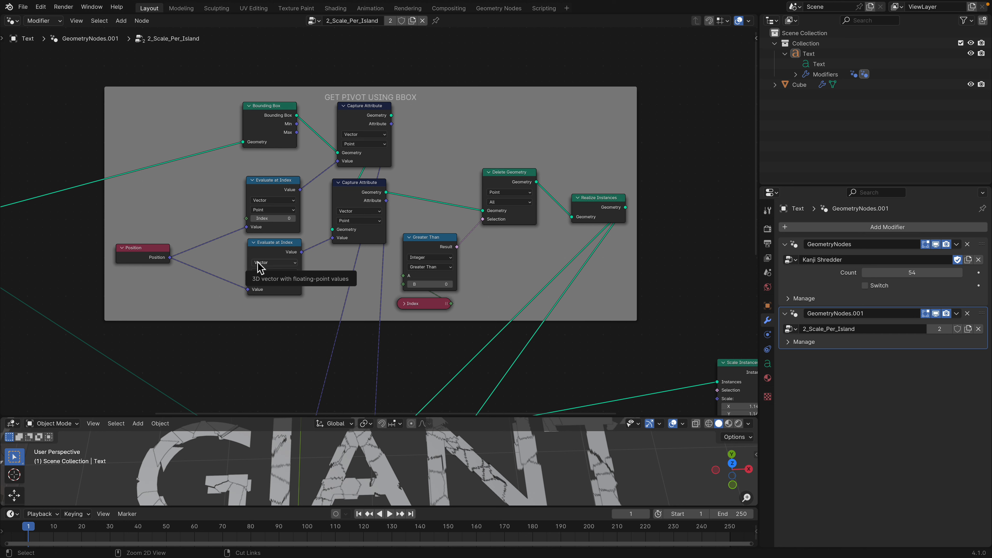
{"action": "scroll", "coordinate": [258, 267], "scroll_direction": "up", "scroll_amount": 1}
{"action": "middle_click_drag", "start_coordinate": [438, 209], "coordinate": [444, 217]}
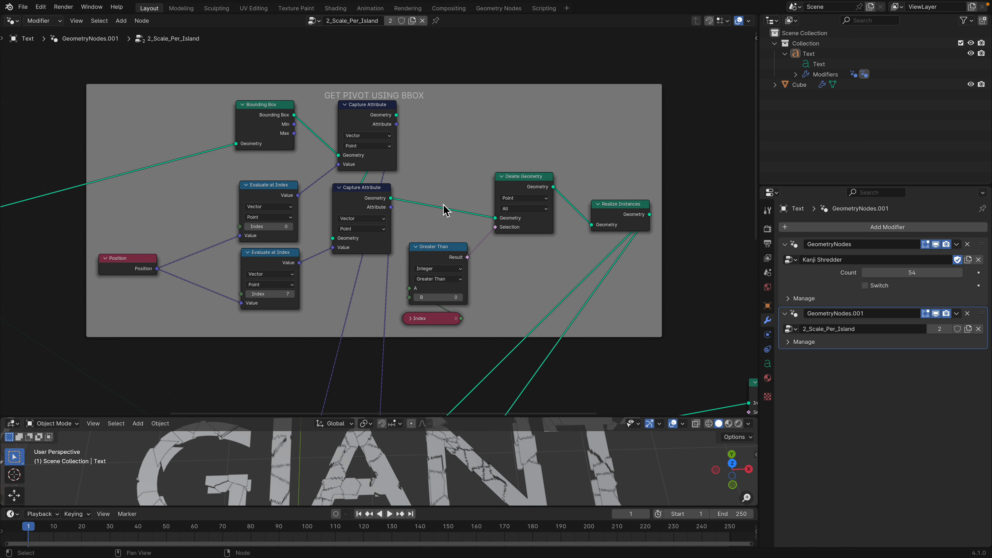
{"action": "middle_click_drag", "start_coordinate": [519, 196], "coordinate": [546, 206]}
{"action": "middle_click_drag", "start_coordinate": [373, 234], "coordinate": [403, 237]}
{"action": "scroll", "coordinate": [307, 127], "scroll_direction": "up", "scroll_amount": 2}
{"action": "left_click_drag", "start_coordinate": [310, 114], "coordinate": [259, 109]}
{"action": "middle_click_drag", "start_coordinate": [358, 116], "coordinate": [493, 137]}
{"action": "scroll", "coordinate": [493, 136], "scroll_direction": "down", "scroll_amount": 4}
{"action": "middle_click_drag", "start_coordinate": [276, 177], "coordinate": [296, 175]}
- Select Split to Instances and follow its link to the Bounding Box node, nudging that node up and slightly right
{"action": "left_click", "coordinate": [133, 244]}
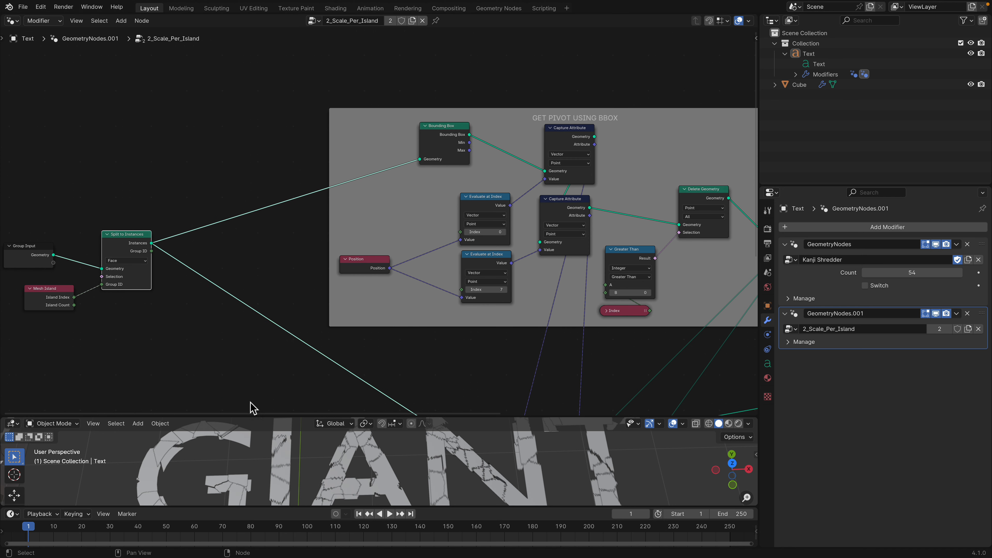
{"action": "scroll", "coordinate": [244, 261], "scroll_direction": "up", "scroll_amount": 1}
{"action": "middle_click_drag", "start_coordinate": [244, 262], "coordinate": [277, 240]}
{"action": "scroll", "coordinate": [278, 241], "scroll_direction": "up", "scroll_amount": 1}
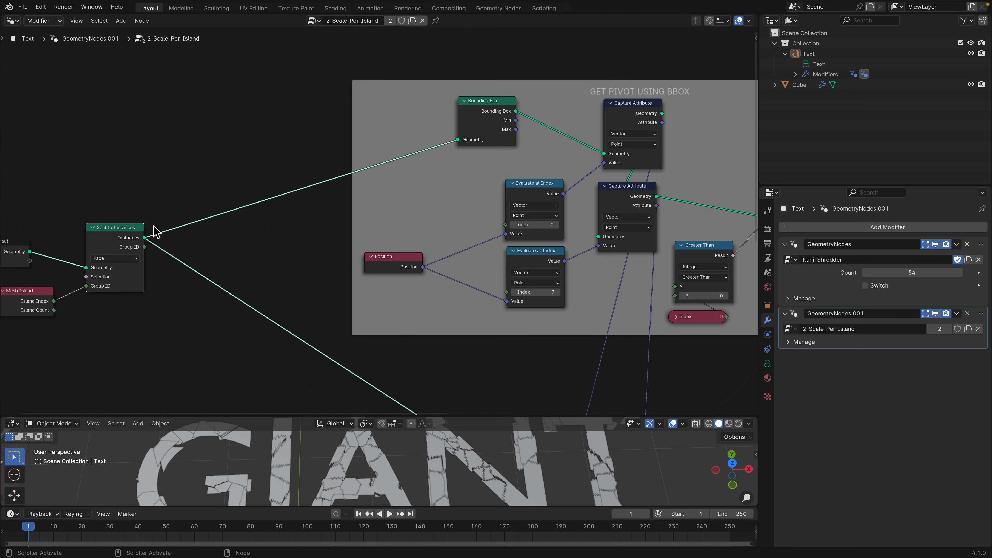
{"action": "middle_click_drag", "start_coordinate": [379, 162], "coordinate": [312, 188]}
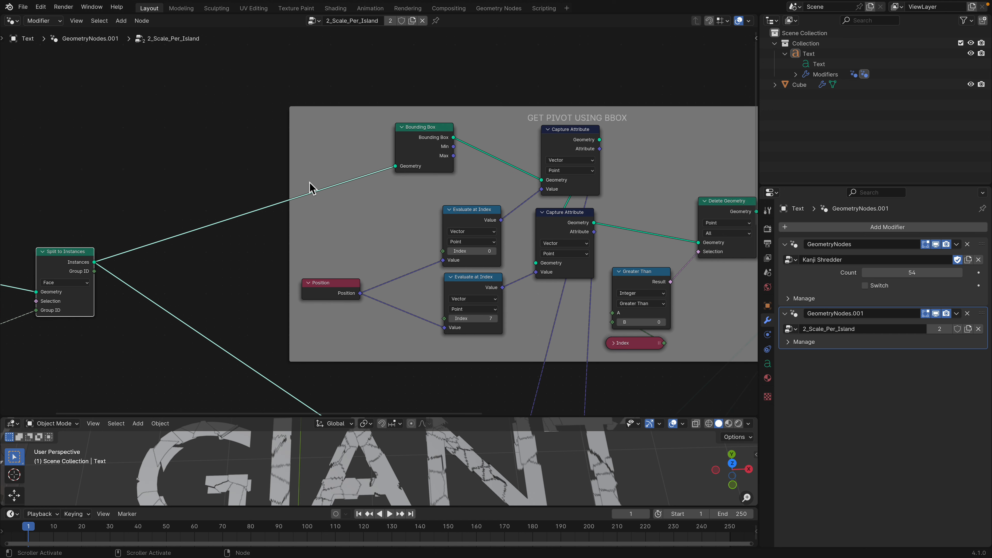
{"action": "mouse_move", "coordinate": [415, 130]}
{"action": "left_mouse_down"}
{"action": "mouse_move", "coordinate": [436, 131]}
{"action": "mouse_move", "coordinate": [417, 130]}
{"action": "left_mouse_up"}
{"action": "middle_click_drag", "start_coordinate": [416, 130], "coordinate": [357, 131]}
{"action": "left_click_drag", "start_coordinate": [390, 122], "coordinate": [385, 116]}
{"action": "middle_click_drag", "start_coordinate": [392, 280], "coordinate": [360, 262]}
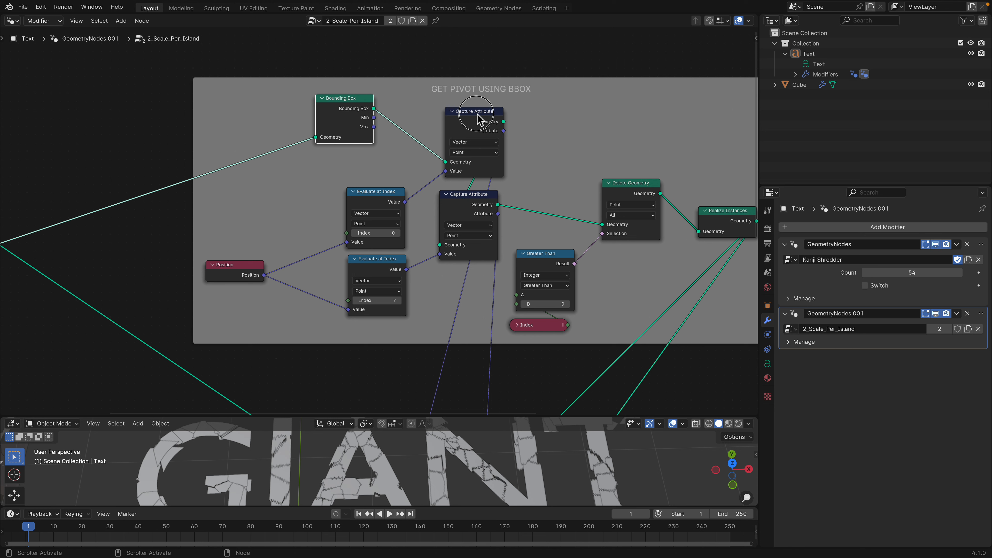
- Shift the two Evaluate at Index nodes slightly up and left of the Capture Attribute nodes
{"action": "left_click_drag", "start_coordinate": [476, 114], "coordinate": [476, 114]}
{"action": "scroll", "coordinate": [438, 151], "scroll_direction": "up", "scroll_amount": 1}
{"action": "middle_click_drag", "start_coordinate": [444, 177], "coordinate": [408, 171]}
{"action": "left_click_drag", "start_coordinate": [342, 178], "coordinate": [333, 181]}
{"action": "left_click_drag", "start_coordinate": [340, 256], "coordinate": [330, 247]}
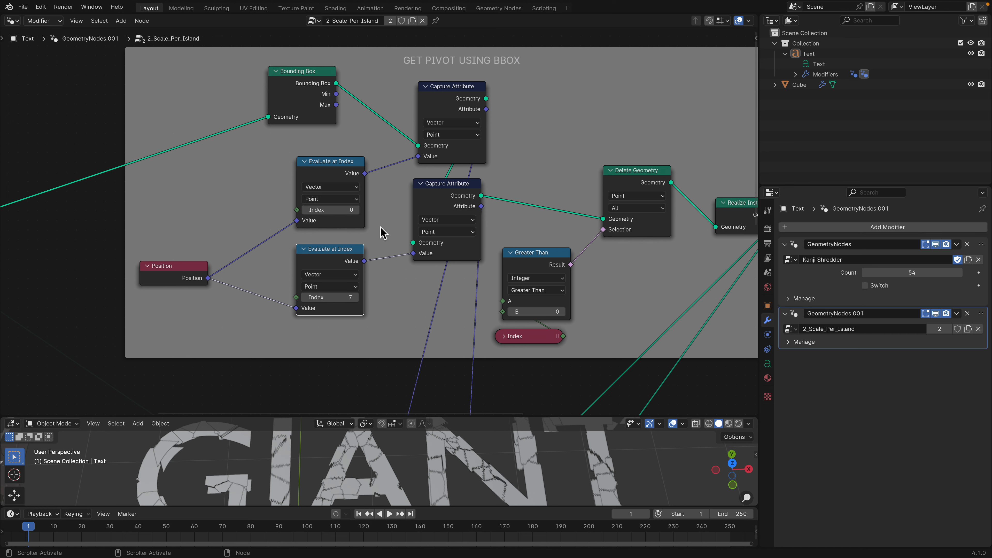
{"action": "left_click_drag", "start_coordinate": [336, 165], "coordinate": [325, 158]}
{"action": "left_click_drag", "start_coordinate": [327, 251], "coordinate": [317, 245]}
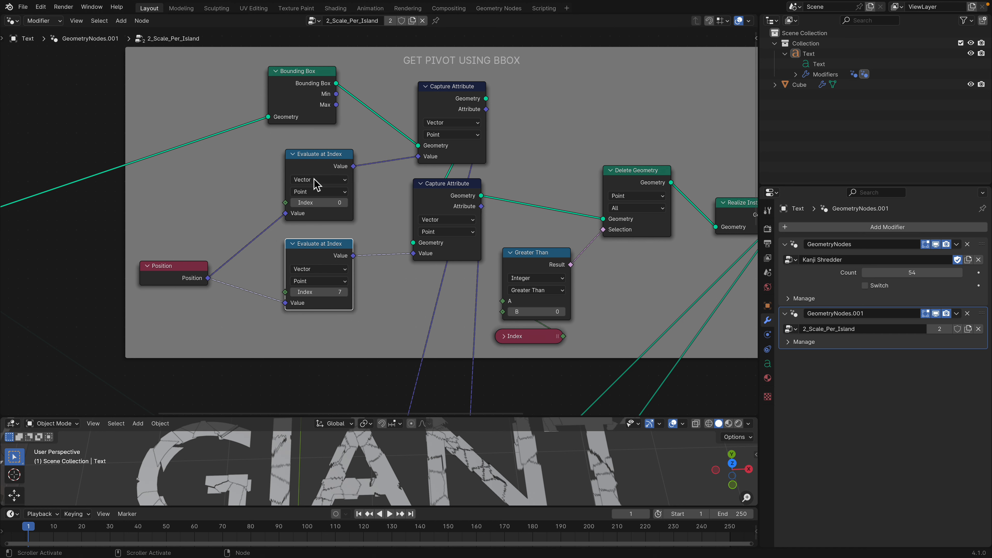
- Align the upper Capture Attribute node with the lower one and review the links around them
{"action": "middle_click_drag", "start_coordinate": [339, 195], "coordinate": [285, 213]}
{"action": "left_click_drag", "start_coordinate": [367, 107], "coordinate": [363, 105]}
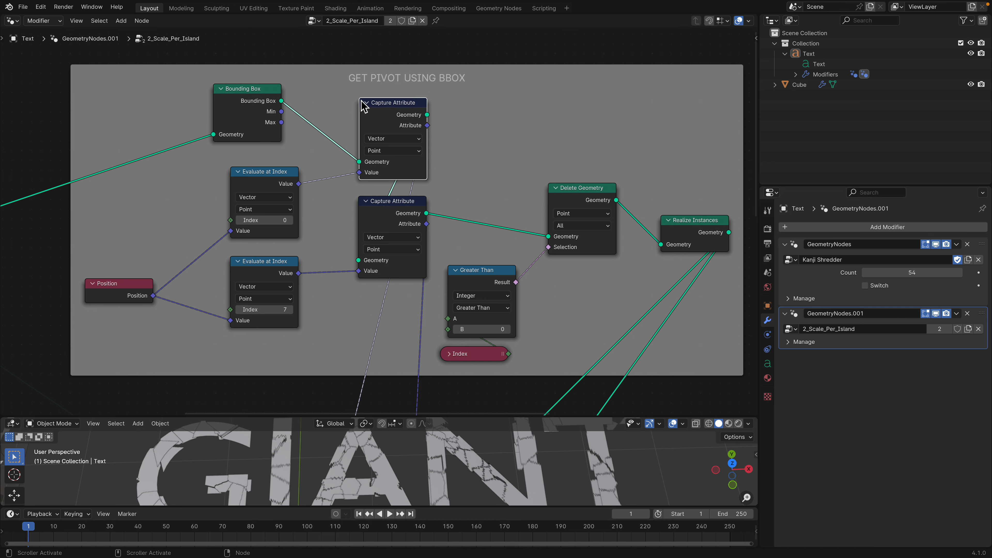
{"action": "scroll", "coordinate": [383, 156], "scroll_direction": "right", "scroll_amount": 2}
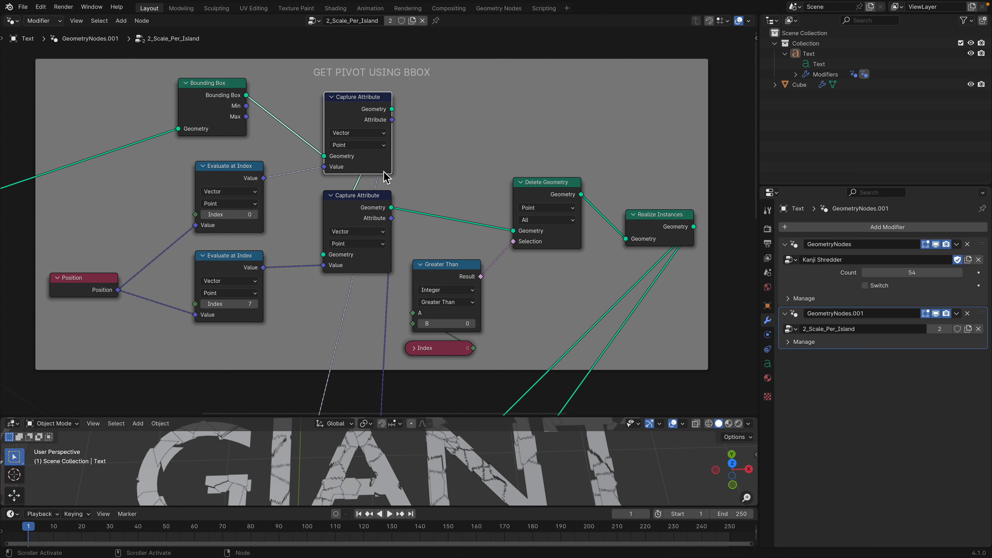
{"action": "scroll", "coordinate": [385, 177], "scroll_direction": "down", "scroll_amount": 2}
{"action": "scroll", "coordinate": [385, 176], "scroll_direction": "right", "scroll_amount": 1}
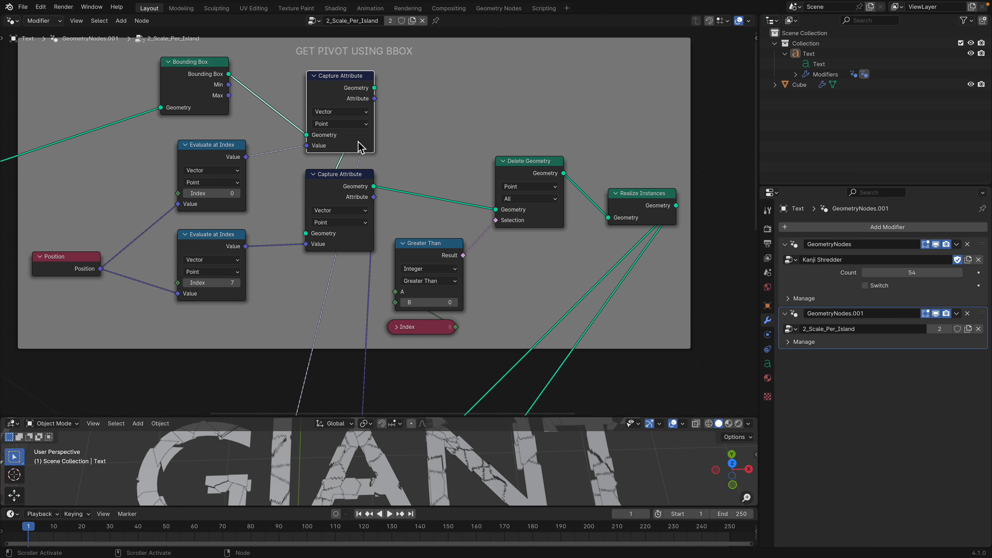
{"action": "mouse_move", "coordinate": [360, 147]}
{"action": "scroll", "coordinate": [399, 168], "scroll_direction": "down", "scroll_amount": 1}
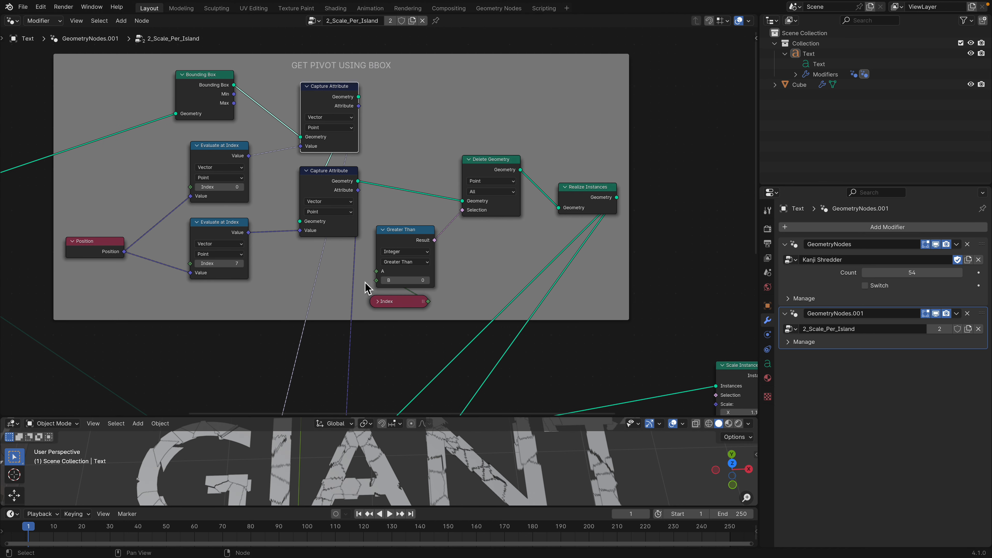
- Nudge the Greater Than and Delete Geometry nodes and bring Realize Instances closer to Delete Geometry
{"action": "left_click_drag", "start_coordinate": [410, 239], "coordinate": [414, 230]}
{"action": "left_click_drag", "start_coordinate": [484, 162], "coordinate": [478, 148]}
{"action": "middle_click_drag", "start_coordinate": [472, 152], "coordinate": [432, 168]}
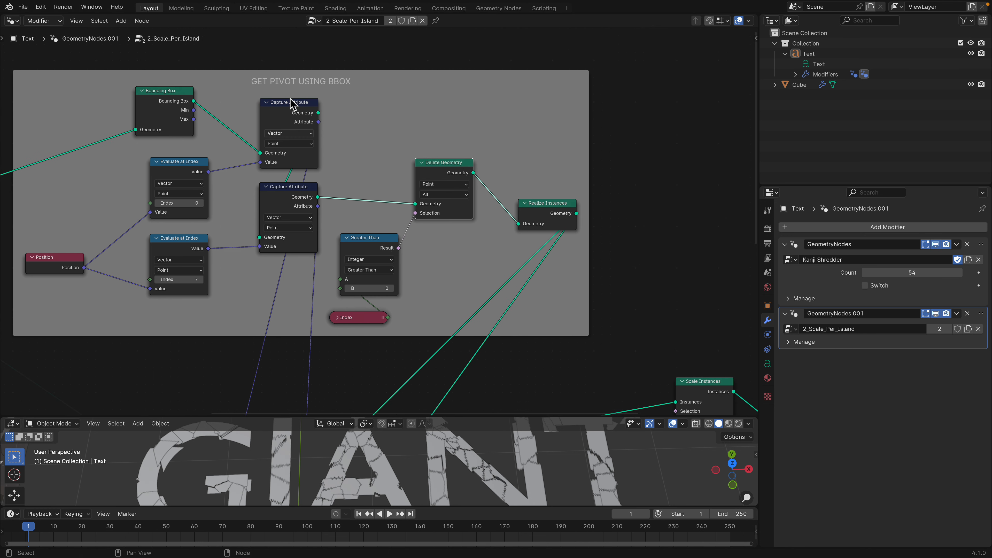
{"action": "scroll", "coordinate": [334, 157], "scroll_direction": "up", "scroll_amount": 3}
{"action": "left_click_drag", "start_coordinate": [467, 152], "coordinate": [486, 152]}
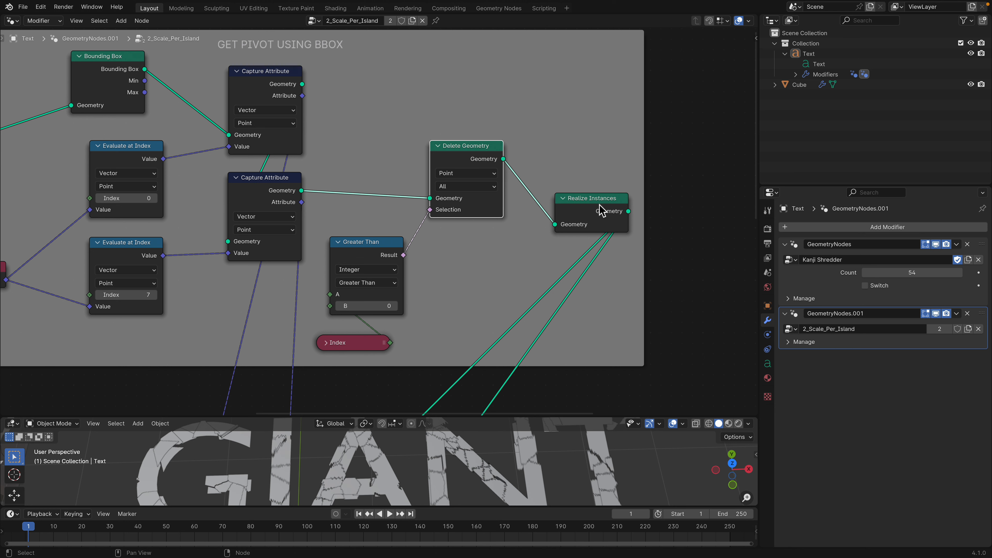
{"action": "left_click_drag", "start_coordinate": [601, 211], "coordinate": [582, 206]}
{"action": "middle_click_drag", "start_coordinate": [558, 162], "coordinate": [541, 149]}
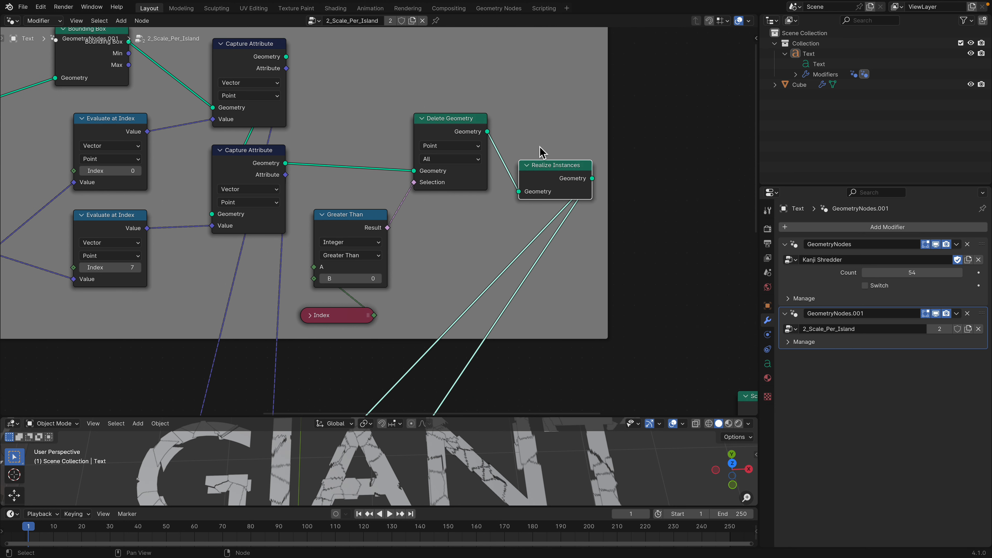
- Move the collapsed Index node directly beneath Greater Than and select the Greater Than node
{"action": "scroll", "coordinate": [538, 152], "scroll_direction": "down", "scroll_amount": 1}
{"action": "middle_click_drag", "start_coordinate": [326, 294], "coordinate": [328, 282]}
{"action": "left_click_drag", "start_coordinate": [338, 294], "coordinate": [349, 287]}
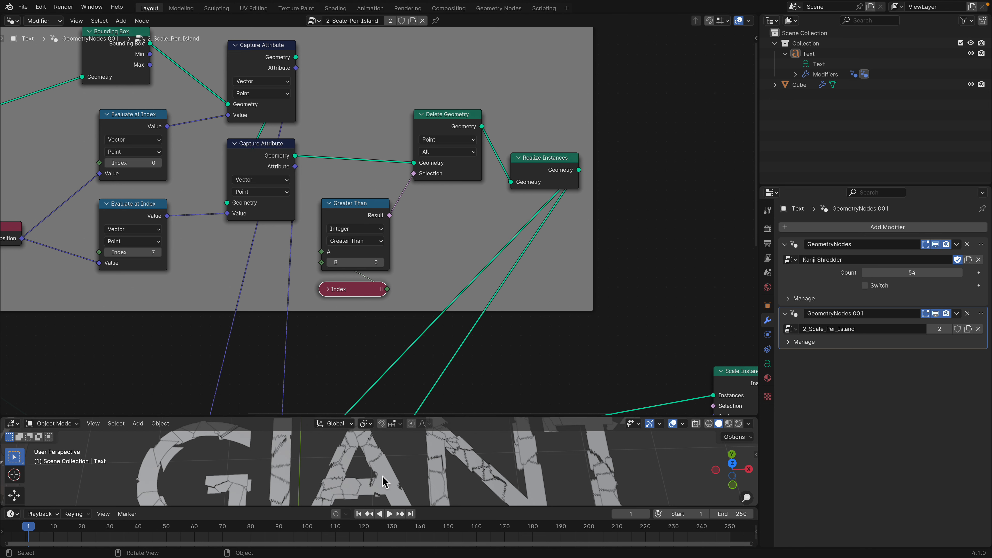
{"action": "middle_click_drag", "start_coordinate": [434, 308], "coordinate": [423, 297]}
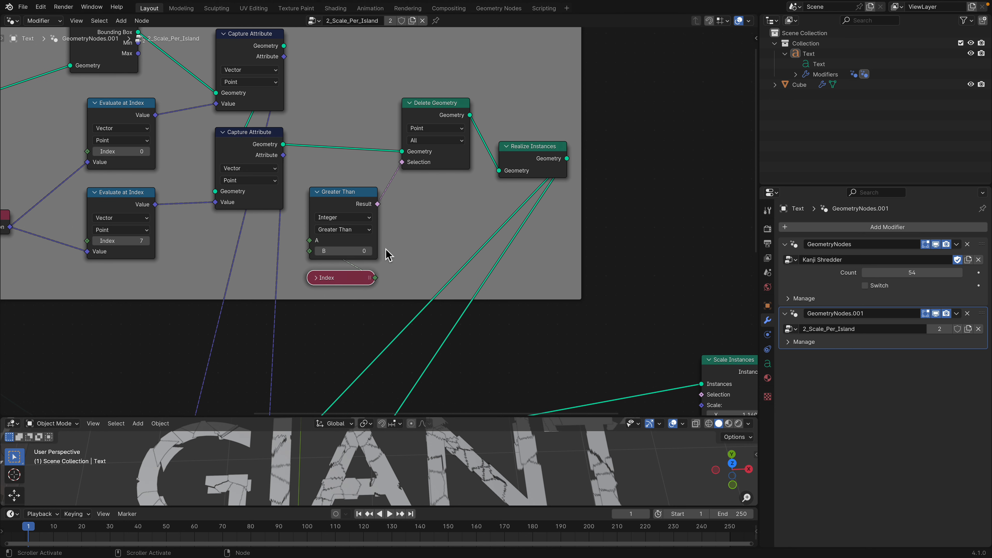
{"action": "middle_click_drag", "start_coordinate": [385, 249], "coordinate": [384, 256]}
{"action": "left_click_drag", "start_coordinate": [349, 213], "coordinate": [351, 215]}
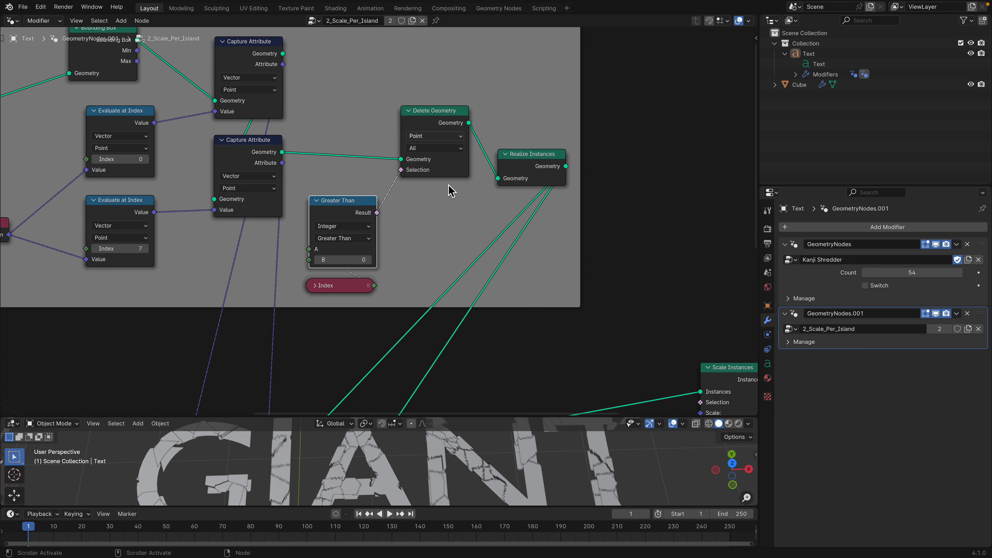
- Move the Min and Max Store Named Attribute nodes slightly up, above their Sample Index nodes
{"action": "scroll", "coordinate": [471, 244], "scroll_direction": "down", "scroll_amount": 1}
{"action": "mouse_move", "coordinate": [463, 336]}
{"action": "middle_mouse_down"}
{"action": "mouse_move", "coordinate": [480, 226]}
{"action": "mouse_move", "coordinate": [468, 196]}
{"action": "middle_mouse_up"}
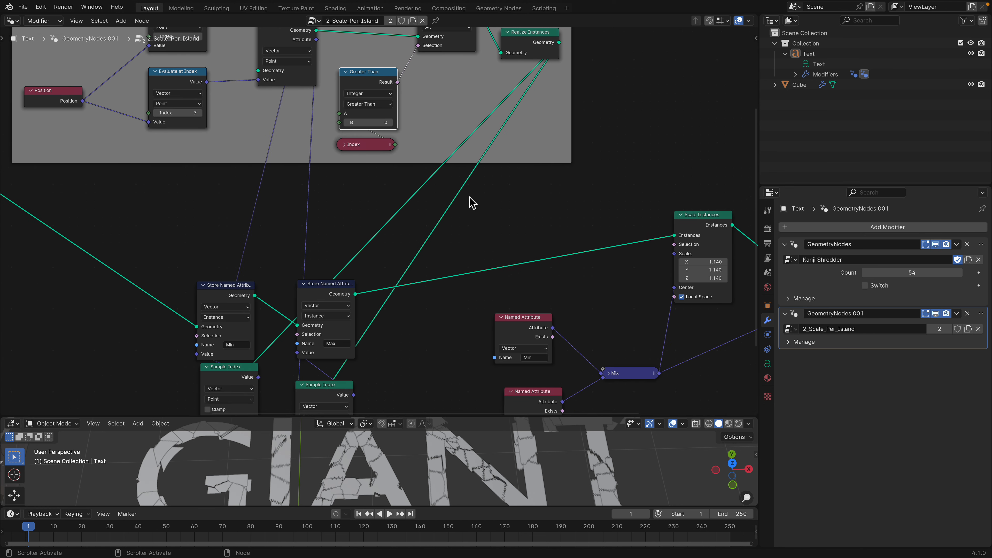
{"action": "mouse_move", "coordinate": [404, 222]}
{"action": "middle_mouse_down"}
{"action": "mouse_move", "coordinate": [440, 146]}
{"action": "mouse_move", "coordinate": [413, 190]}
{"action": "middle_mouse_up"}
{"action": "scroll", "coordinate": [390, 228], "scroll_direction": "up", "scroll_amount": 1}
{"action": "left_click_drag", "start_coordinate": [278, 176], "coordinate": [281, 161]}
{"action": "left_click_drag", "start_coordinate": [390, 178], "coordinate": [390, 171]}
- Examine how the Store Named Attribute and Sample Index nodes connect to the pivot frame and the Named Attribute nodes
{"action": "scroll", "coordinate": [384, 131], "scroll_direction": "down", "scroll_amount": 3}
{"action": "middle_click_drag", "start_coordinate": [421, 224], "coordinate": [408, 341]}
{"action": "scroll", "coordinate": [524, 139], "scroll_direction": "down", "scroll_amount": 1}
{"action": "middle_click_drag", "start_coordinate": [377, 311], "coordinate": [407, 289]}
{"action": "scroll", "coordinate": [398, 265], "scroll_direction": "up", "scroll_amount": 2}
{"action": "scroll", "coordinate": [321, 265], "scroll_direction": "up", "scroll_amount": 2}
{"action": "scroll", "coordinate": [406, 298], "scroll_direction": "down", "scroll_amount": 3}
{"action": "scroll", "coordinate": [323, 299], "scroll_direction": "up", "scroll_amount": 2}
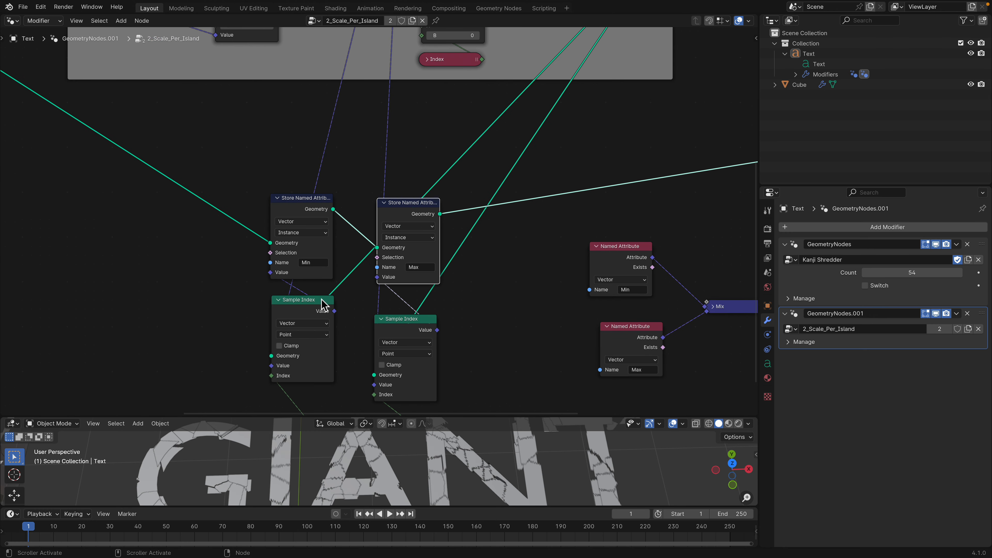
{"action": "middle_click_drag", "start_coordinate": [341, 309], "coordinate": [324, 284]}
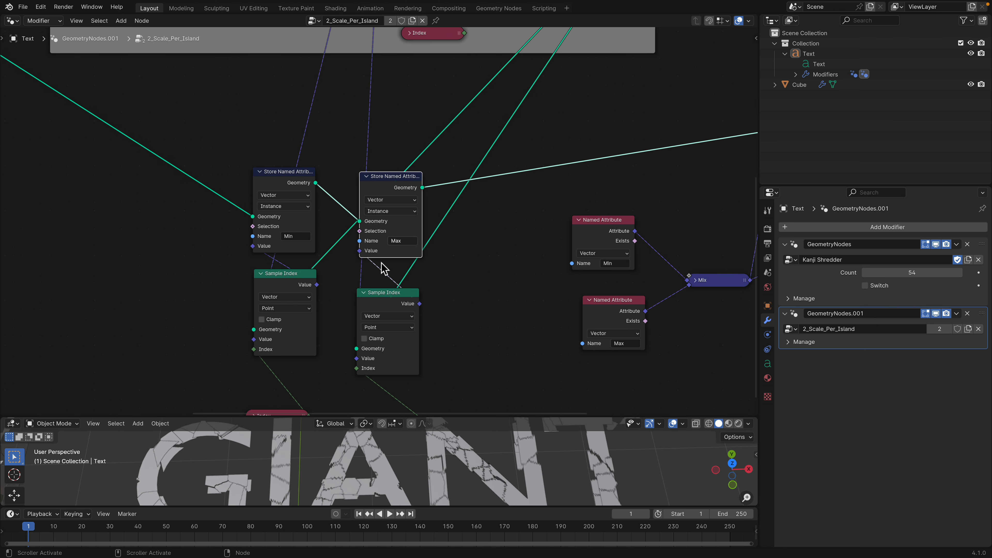
{"action": "scroll", "coordinate": [378, 203], "scroll_direction": "down", "scroll_amount": 2}
{"action": "middle_click_drag", "start_coordinate": [459, 222], "coordinate": [357, 220]}
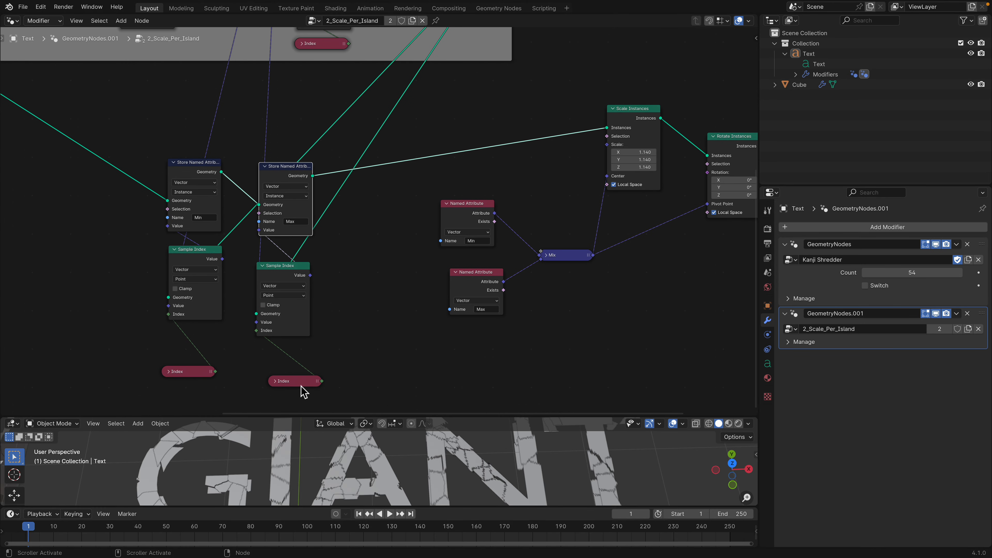
- Move the two collapsed Index nodes up directly beneath their Sample Index nodes
{"action": "left_click_drag", "start_coordinate": [304, 390], "coordinate": [289, 353]}
{"action": "left_click_drag", "start_coordinate": [198, 369], "coordinate": [201, 332]}
{"action": "scroll", "coordinate": [265, 326], "scroll_direction": "up", "scroll_amount": 1}
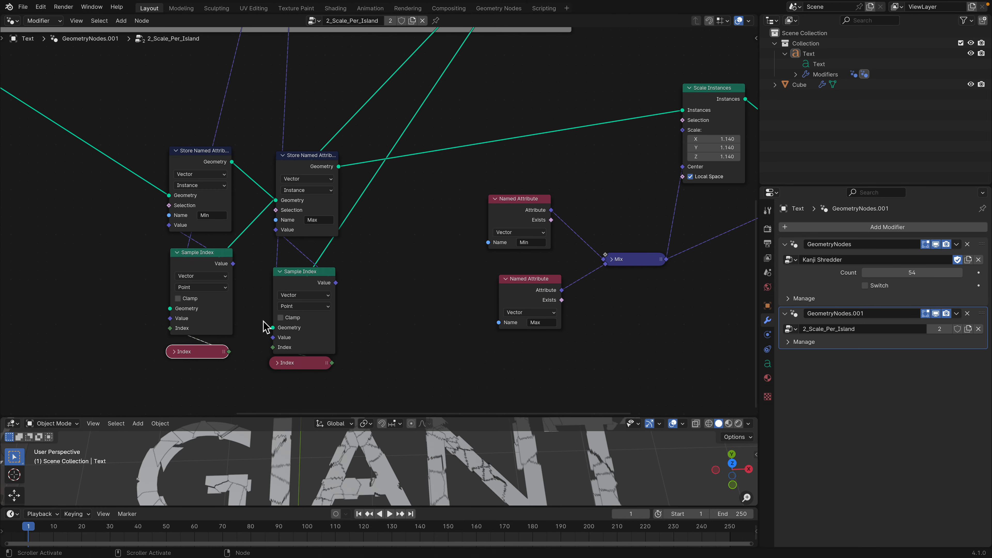
{"action": "scroll", "coordinate": [320, 305], "scroll_direction": "down", "scroll_amount": 1}
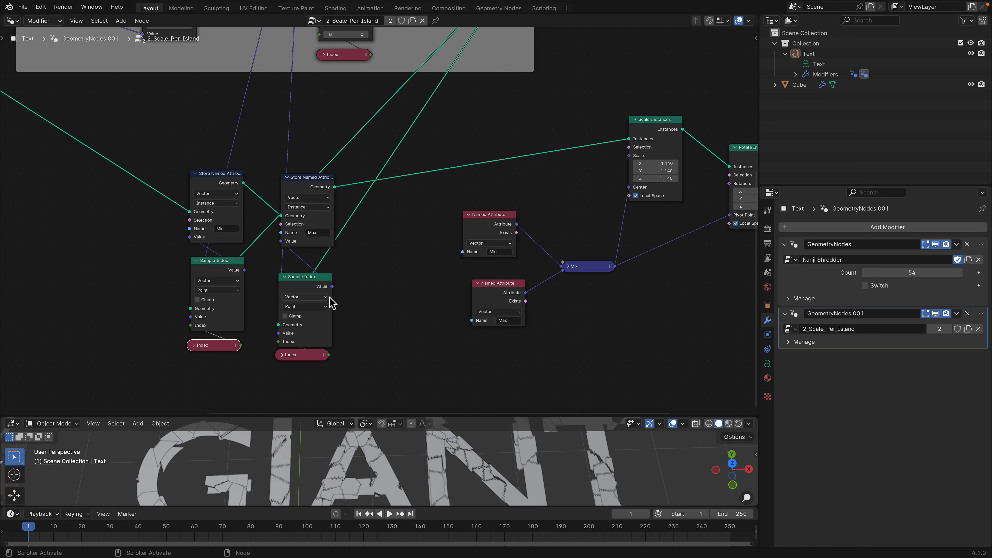
{"action": "scroll", "coordinate": [392, 258], "scroll_direction": "up", "scroll_amount": 1}
- Nudge the Min and Max Named Attribute nodes and the Mix node they feed
{"action": "left_click_drag", "start_coordinate": [497, 225], "coordinate": [501, 223]}
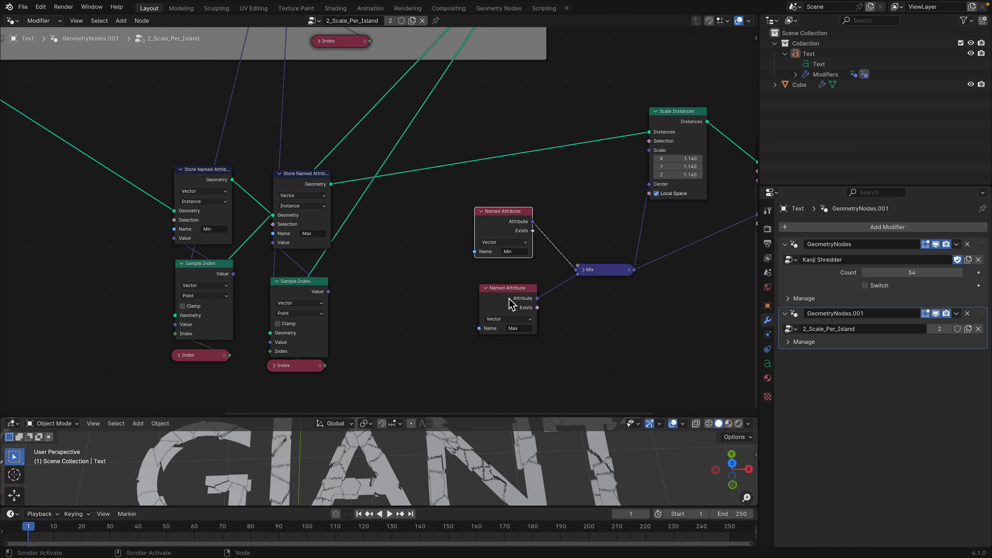
{"action": "left_click_drag", "start_coordinate": [509, 295], "coordinate": [503, 289]}
{"action": "left_click_drag", "start_coordinate": [595, 272], "coordinate": [593, 261]}
{"action": "middle_click_drag", "start_coordinate": [623, 220], "coordinate": [515, 250]}
- Nudge the Scale Instances and Rotate Instances nodes slightly up and save the file
{"action": "left_click_drag", "start_coordinate": [571, 143], "coordinate": [583, 129]}
{"action": "middle_click_drag", "start_coordinate": [630, 163], "coordinate": [599, 162]}
{"action": "left_click_drag", "start_coordinate": [641, 172], "coordinate": [642, 168]}
{"action": "middle_click_drag", "start_coordinate": [573, 174], "coordinate": [559, 155]}
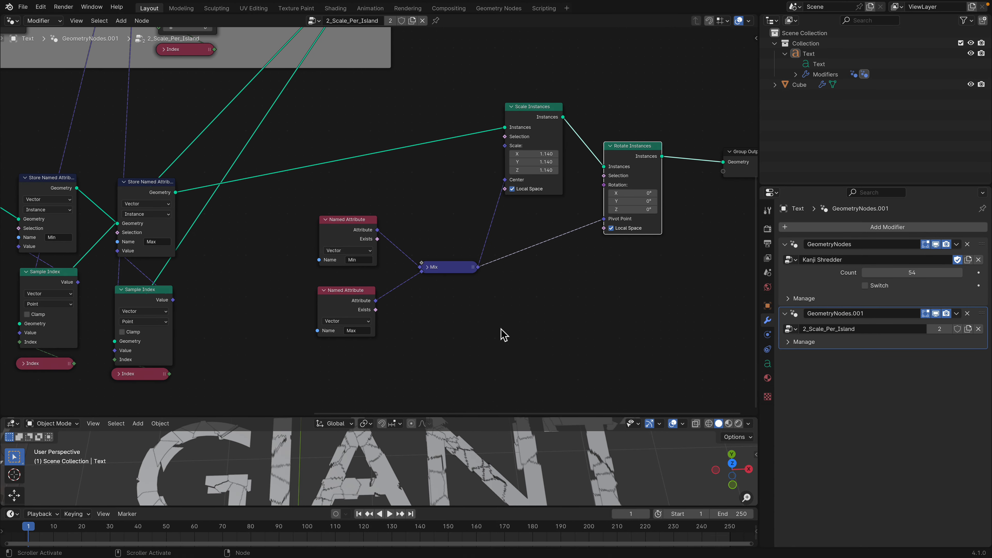
{"action": "middle_click_drag", "start_coordinate": [451, 225], "coordinate": [440, 193]}
{"action": "key", "text": "ctrl+s"}
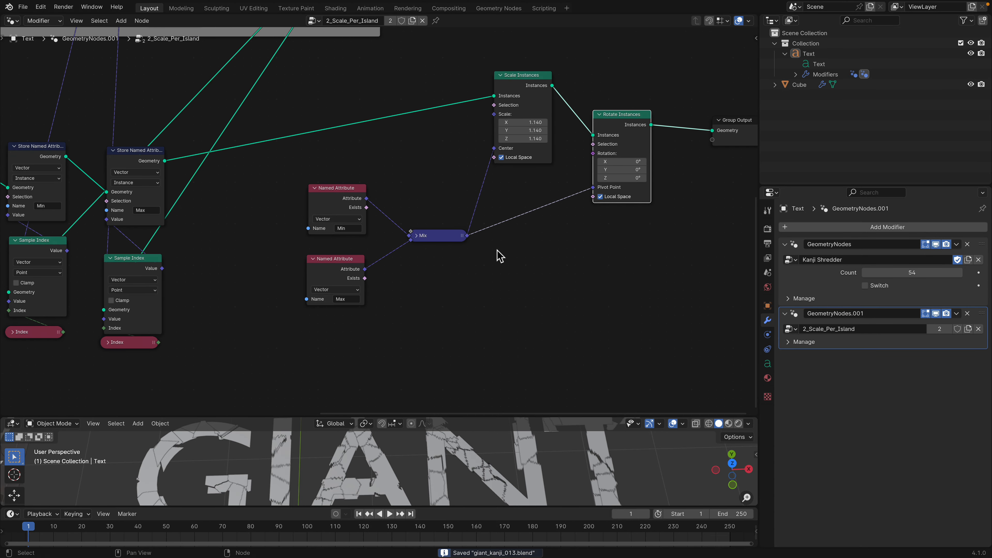
- Set the Scale Instances scale to 0.9 on all three axes
{"action": "mouse_move", "coordinate": [525, 122]}
{"action": "left_mouse_down", "text": "ctrl"}
{"action": "mouse_move", "coordinate": [507, 122]}
{"action": "mouse_move", "coordinate": [530, 139]}
{"action": "left_mouse_up", "text": "ctrl"}
{"action": "type", "text": "0.9"}
{"action": "key", "text": "Return"}
{"action": "left_click", "coordinate": [569, 74]}
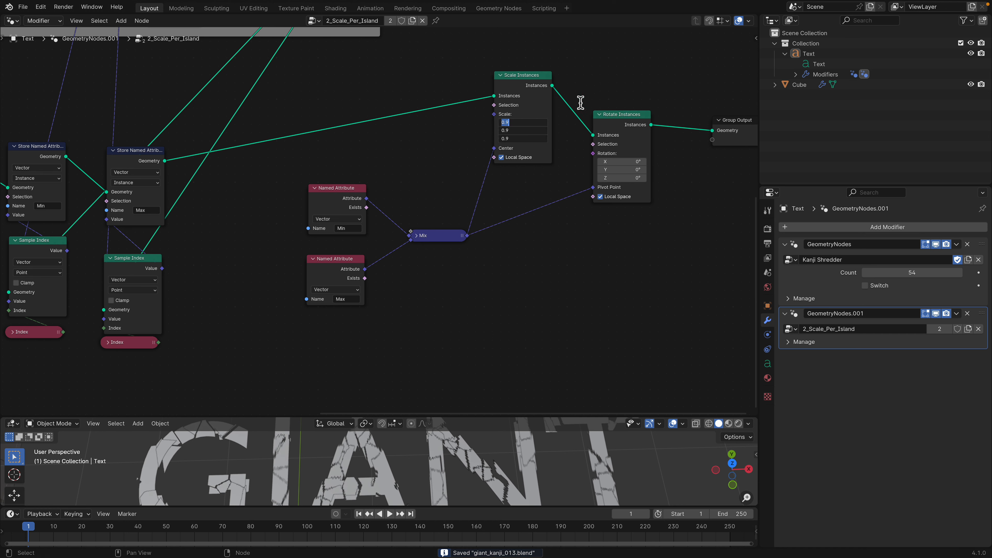
- Set the Scale Instances scale to 1 on all three axes
{"action": "type", "text": "1"}
{"action": "key", "text": "Return"}
{"action": "key", "text": "shift+a"}
{"action": "left_click", "coordinate": [432, 152]}
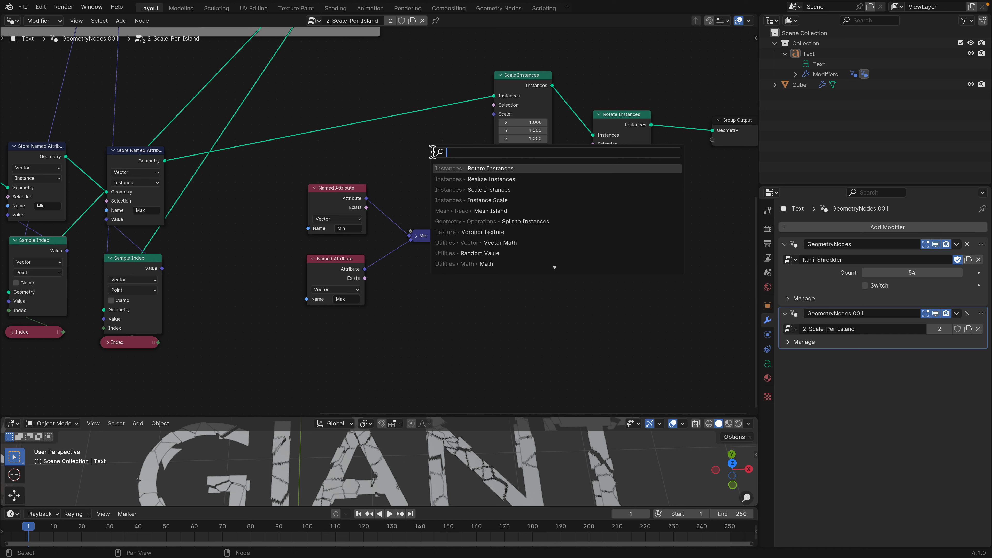
{"action": "type", "text": "flo"}
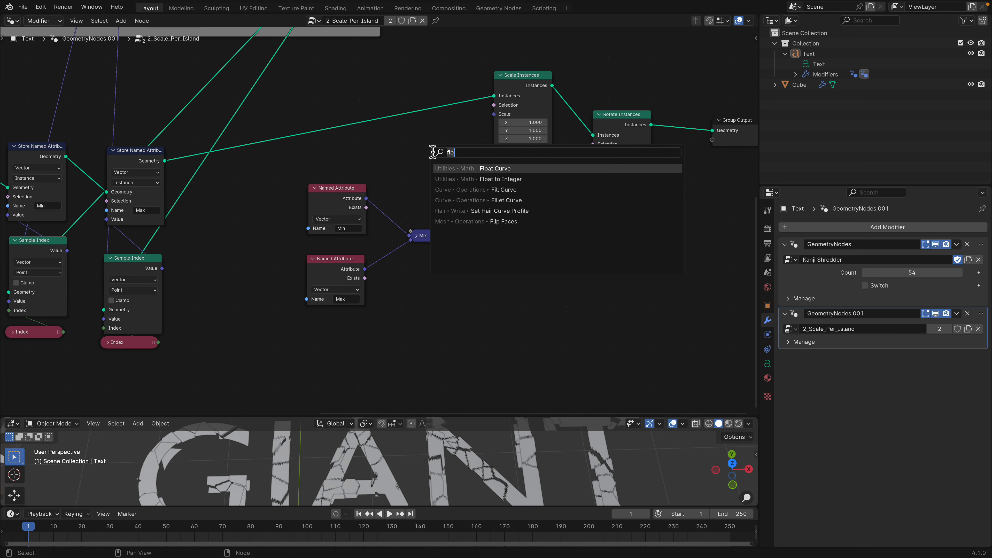
{"action": "type", "text": "at"}
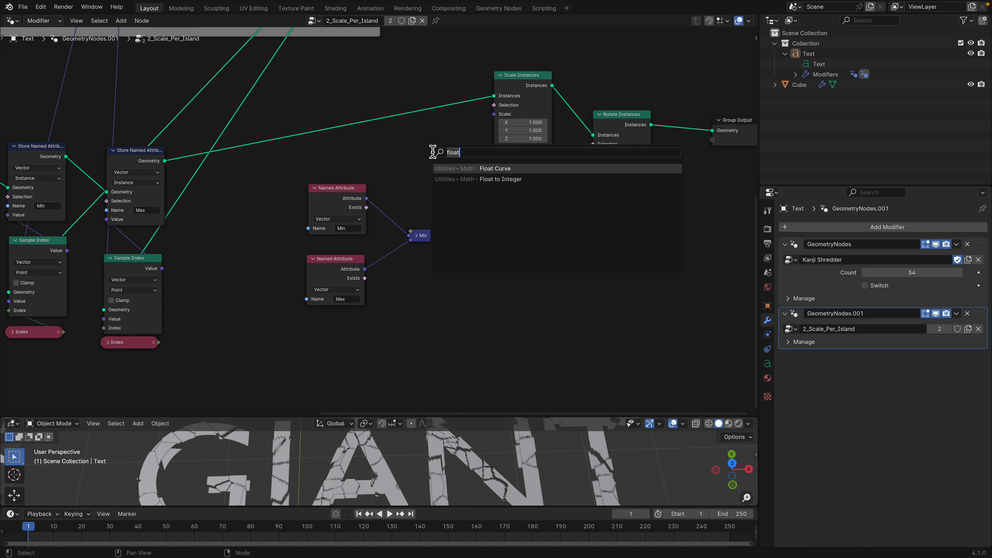
{"action": "key", "text": "BackSpace"}
{"action": "key", "text": "BackSpace"}
{"action": "key", "text": "BackSpace"}
{"action": "key", "text": "BackSpace"}
{"action": "key", "text": "BackSpace"}
{"action": "type", "text": "a num"}
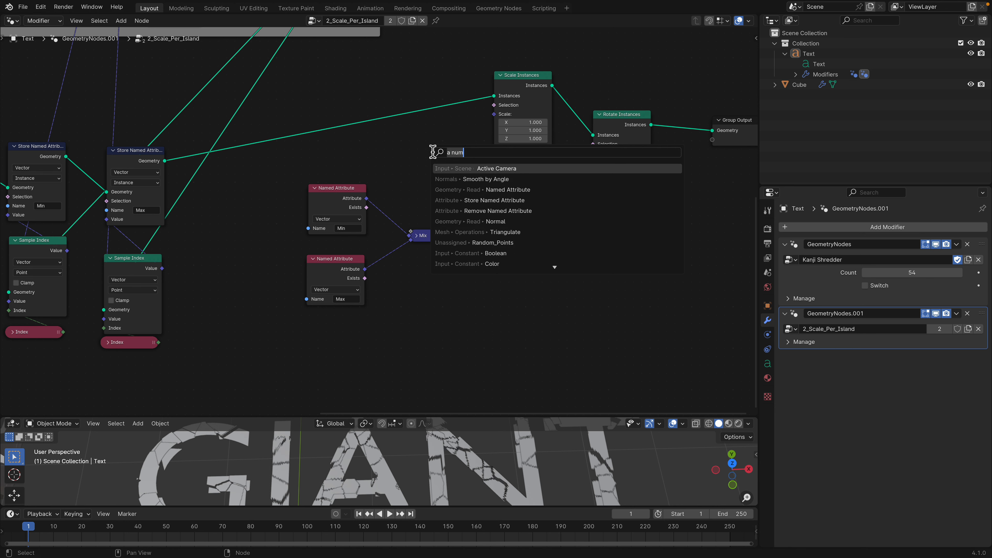
{"action": "left_click", "coordinate": [417, 134]}
- Re-enter 1 for the X, Y and Z scale of the Scale Instances node
{"action": "mouse_move", "coordinate": [542, 122]}
{"action": "left_mouse_down"}
{"action": "mouse_move", "coordinate": [519, 138]}
{"action": "mouse_move", "coordinate": [534, 138]}
{"action": "left_mouse_up"}
{"action": "type", "text": "1"}
{"action": "key", "text": "Return"}
- Add a Random Value node below Rotate Instances and set its data type to Vector
{"action": "middle_click_drag", "start_coordinate": [625, 124], "coordinate": [568, 95]}
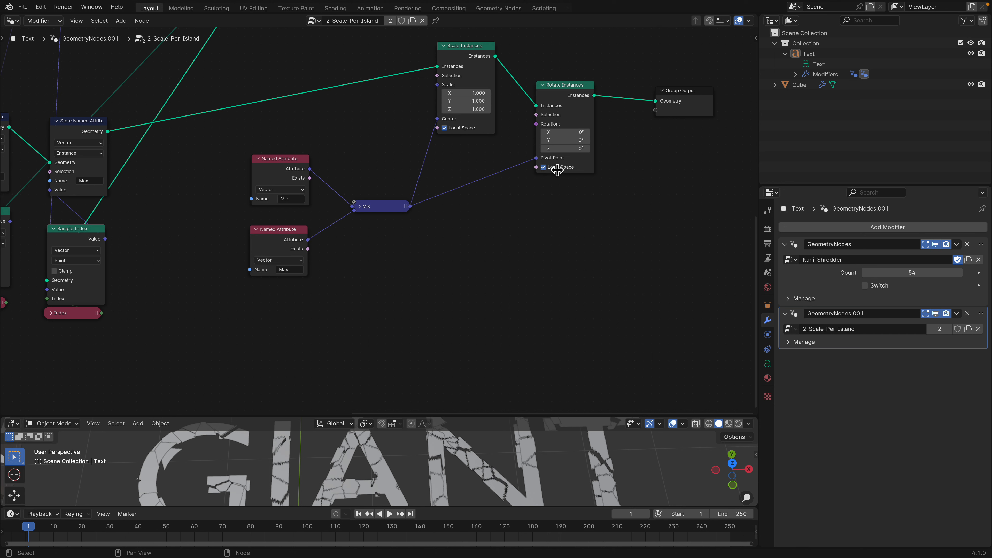
{"action": "key", "text": "shift+a"}
{"action": "type", "text": "random"}
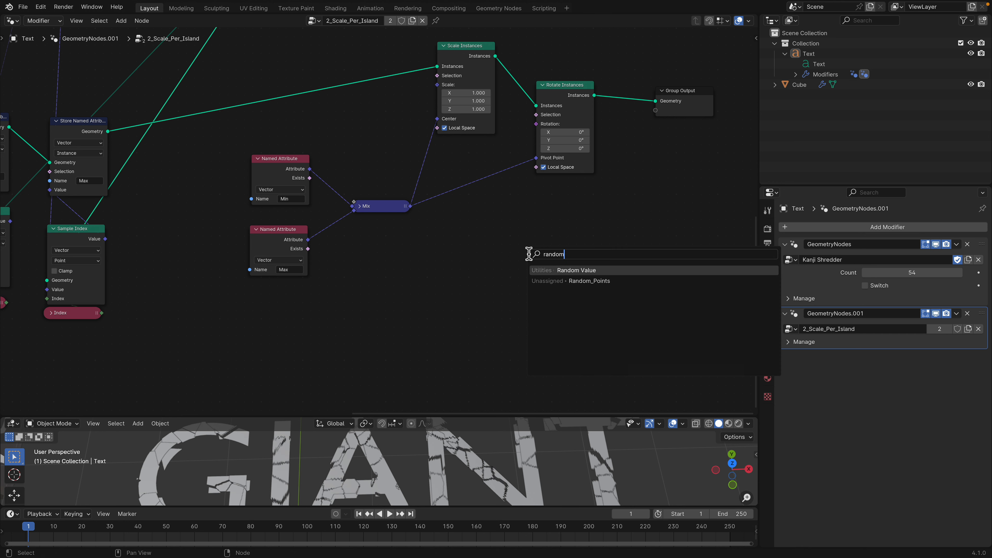
{"action": "key", "text": "Return"}
{"action": "left_click", "coordinate": [472, 210]}
{"action": "left_click", "coordinate": [499, 233]}
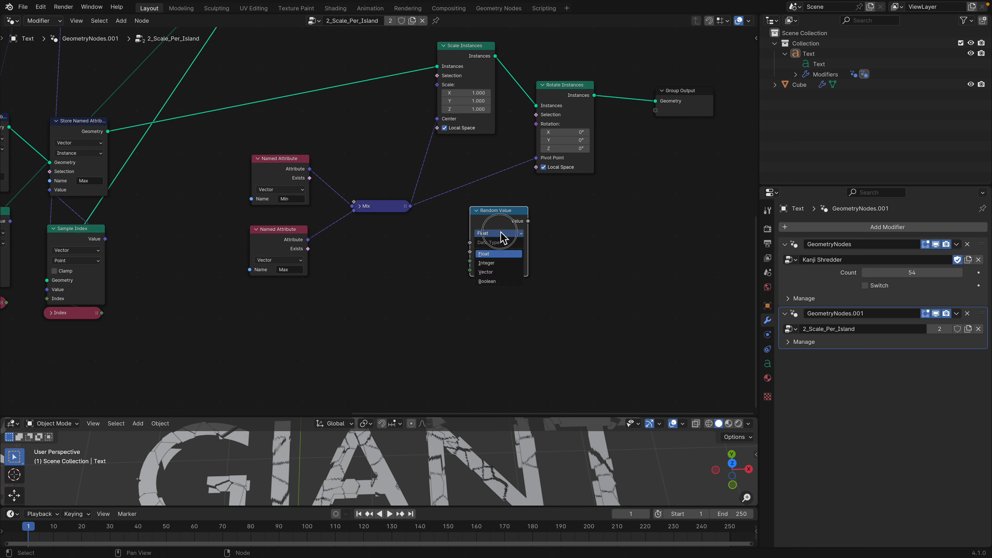
{"action": "left_click", "coordinate": [499, 272]}
- Feed Random Value into the Rotate Instances Rotation, with all-axis minimum -0.860, maximum 0.200 and seed 44
{"action": "left_click_drag", "start_coordinate": [528, 221], "coordinate": [483, 212]}
{"action": "middle_click_drag", "start_coordinate": [475, 264], "coordinate": [474, 245]}
{"action": "left_click_drag", "start_coordinate": [473, 230], "coordinate": [473, 280]}
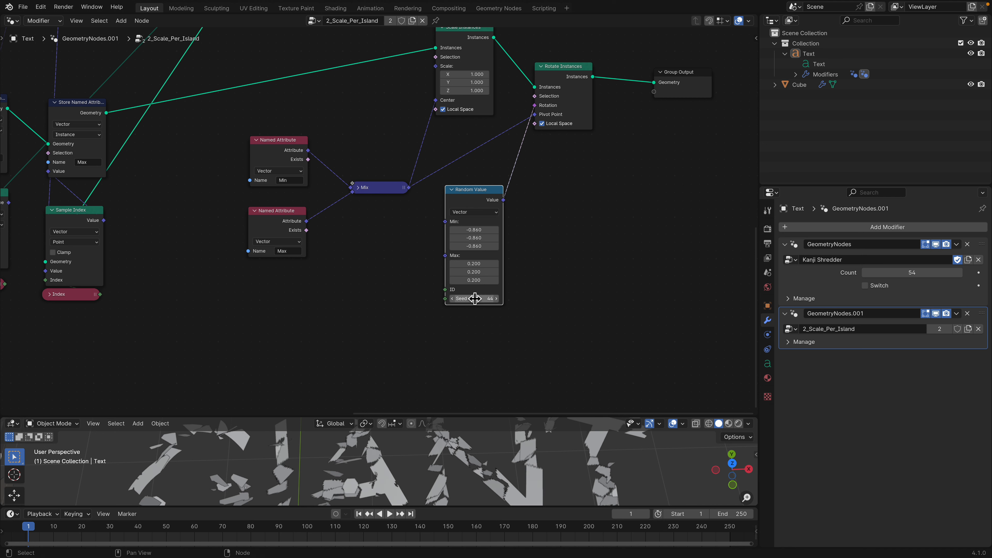
- Insert a Vector Math node between Random Value and Rotate Instances and set its operation to Scale
{"action": "key", "text": "shift+a"}
{"action": "type", "text": "vec"}
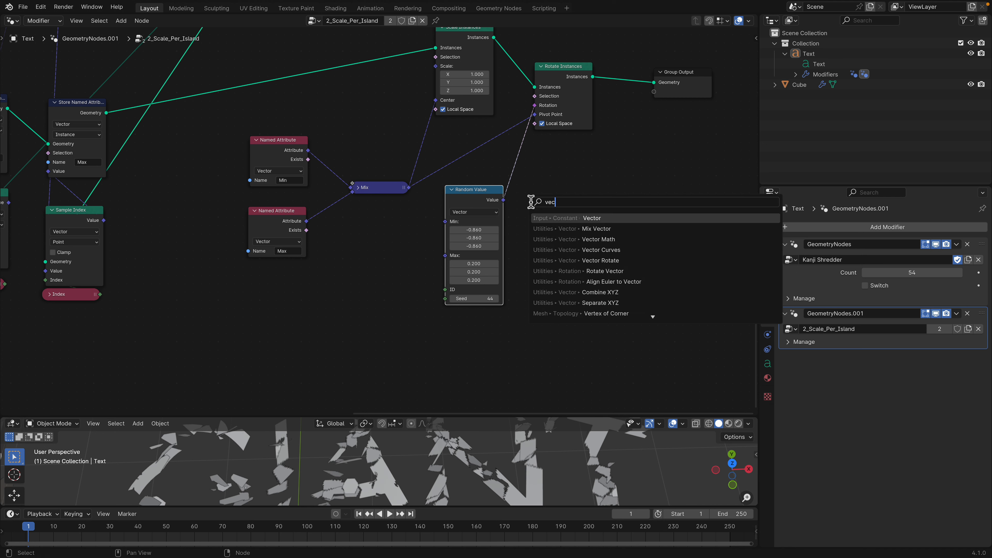
{"action": "type", "text": "tor ma"}
{"action": "key", "text": "Return"}
{"action": "left_click", "coordinate": [531, 157]}
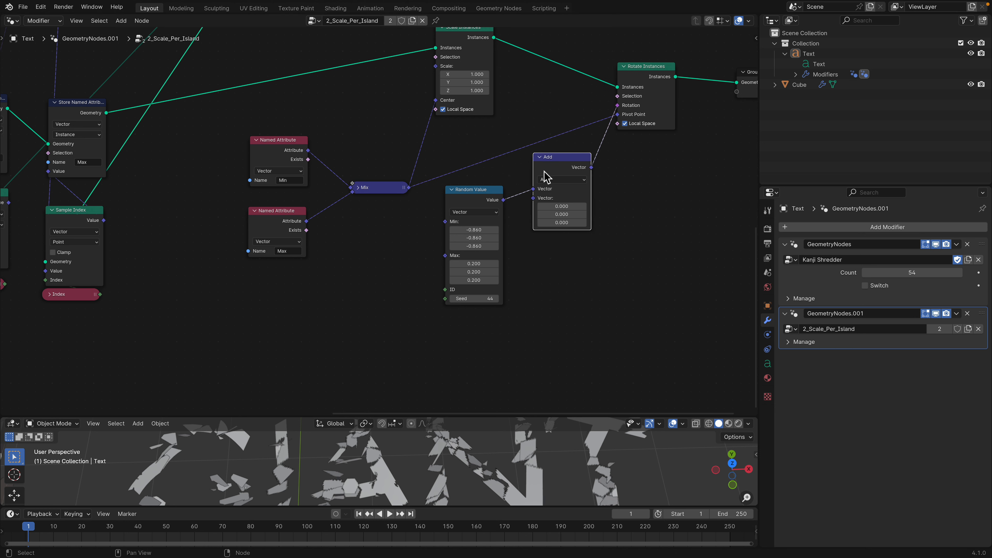
{"action": "left_click", "coordinate": [568, 180]}
{"action": "left_click", "coordinate": [572, 325]}
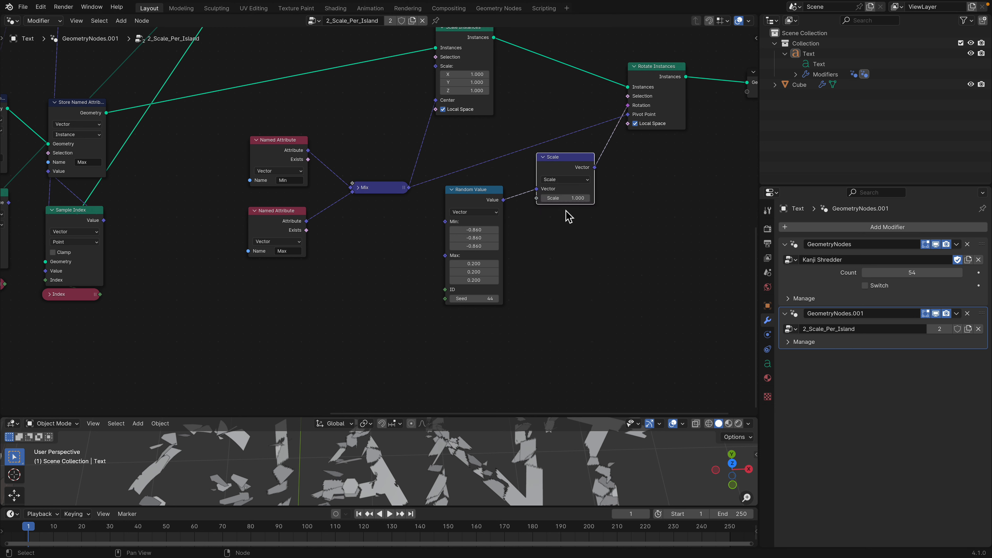
- Set the vector Scale node's factor to 0.080 and enlarge the 3D viewport area
{"action": "left_click_drag", "start_coordinate": [565, 198], "coordinate": [543, 197]}
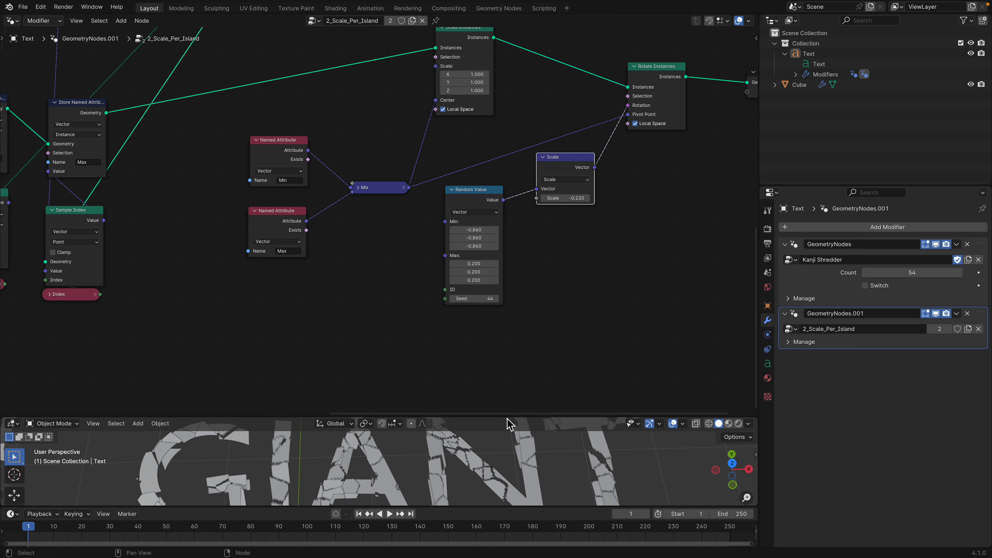
{"action": "left_click_drag", "start_coordinate": [508, 414], "coordinate": [495, 247]}
{"action": "left_click_drag", "start_coordinate": [560, 115], "coordinate": [574, 116]}
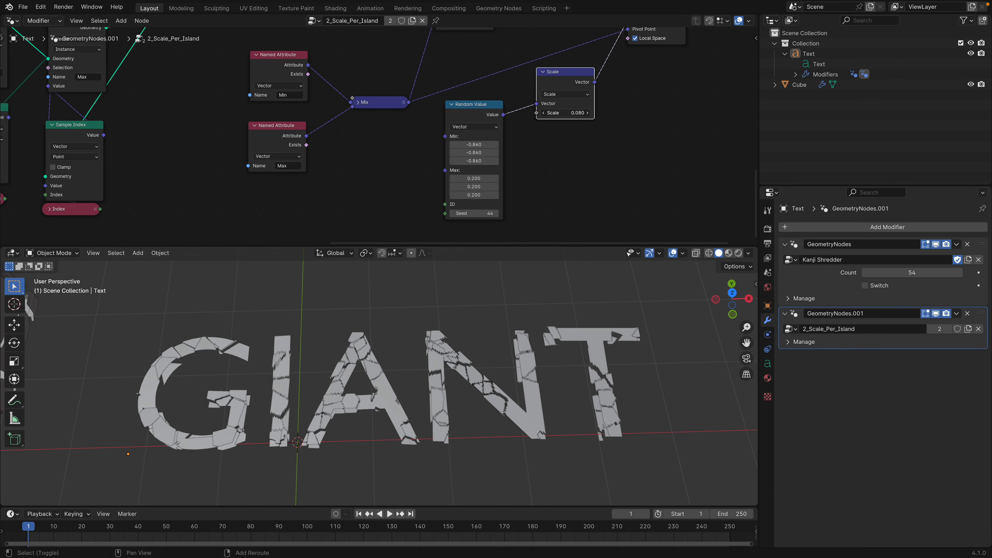
- Set the Scale Instances scale to 0.8 on all axes and expose it through a new Group Input node
{"action": "middle_click_drag", "start_coordinate": [529, 105], "coordinate": [515, 158]}
{"action": "middle_click_drag", "start_coordinate": [459, 83], "coordinate": [460, 114]}
{"action": "left_click_drag", "start_coordinate": [457, 90], "coordinate": [386, 89]}
{"action": "type", "text": "gr"}
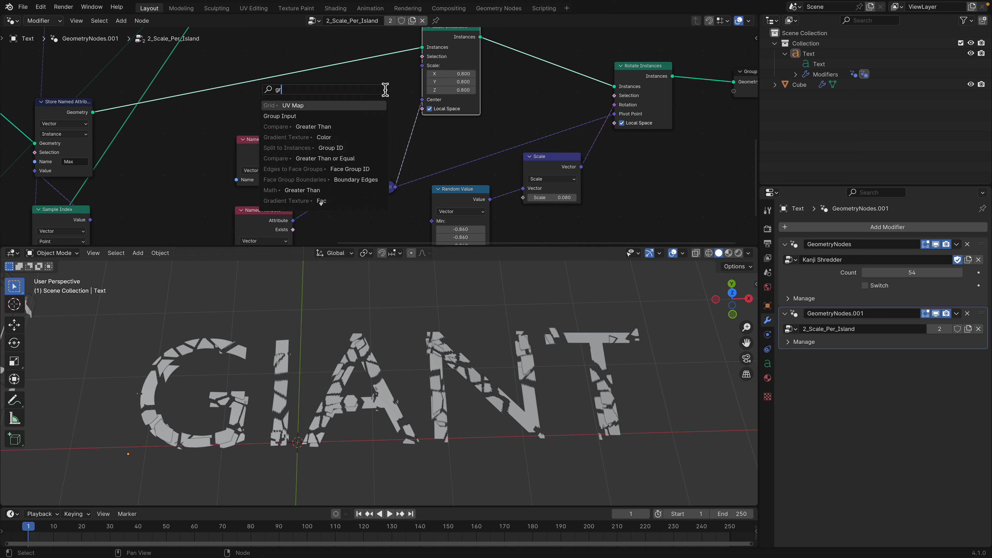
{"action": "key", "text": "Down"}
{"action": "key", "text": "Return"}
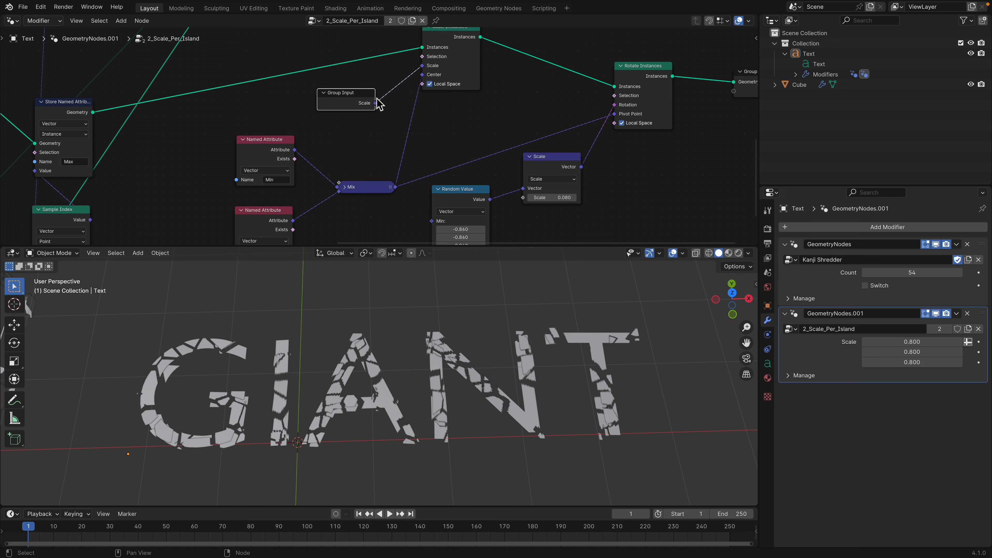
- Expose the vector Scale node's factor through another Group Input node placed beneath it
{"action": "middle_click_drag", "start_coordinate": [527, 208], "coordinate": [521, 161]}
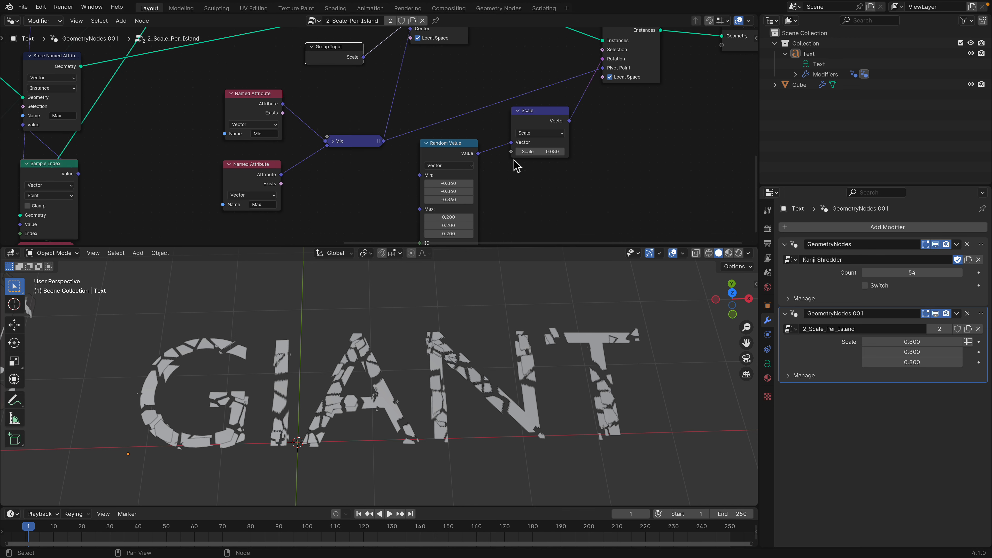
{"action": "left_click_drag", "start_coordinate": [511, 152], "coordinate": [503, 194]}
{"action": "type", "text": "gr"}
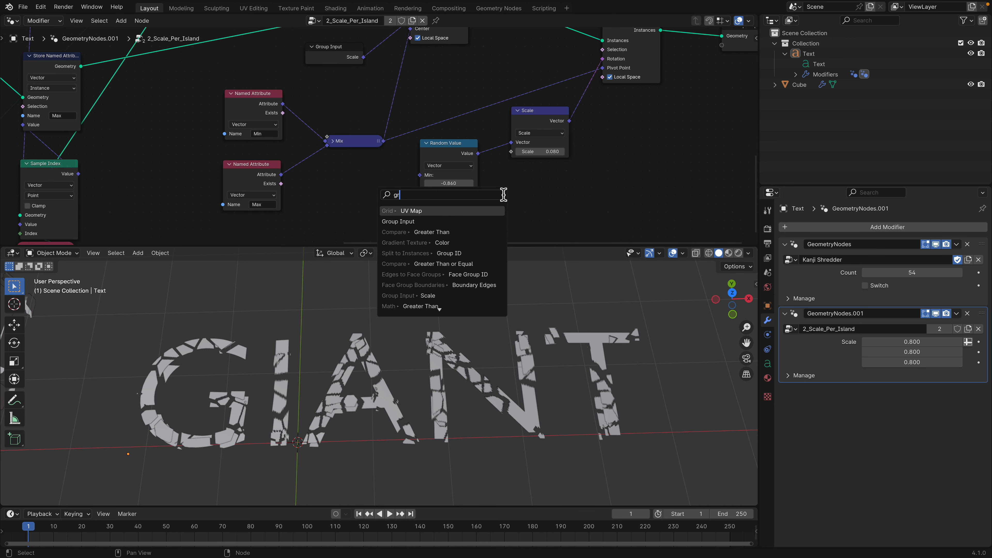
{"action": "key", "text": "Down"}
{"action": "key", "text": "Return"}
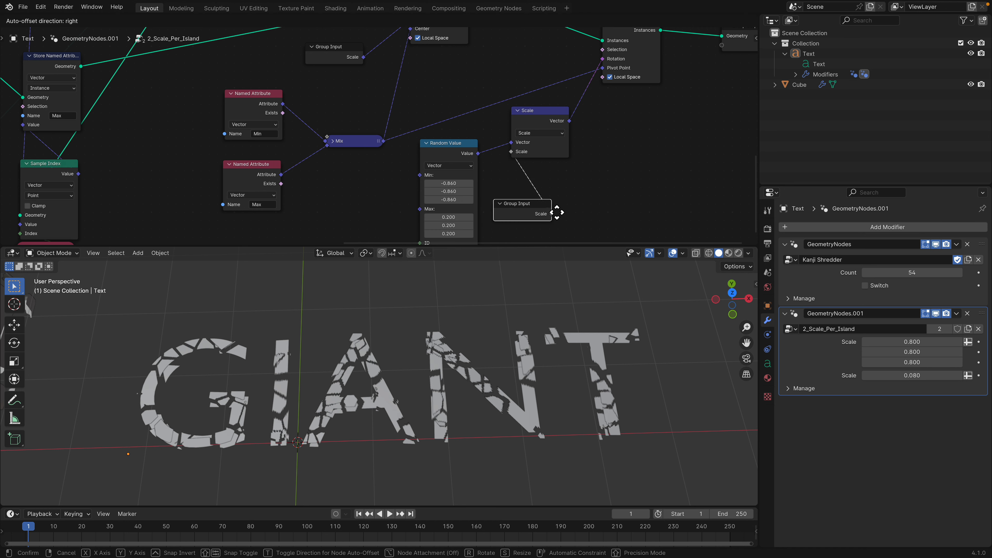
{"action": "left_click", "coordinate": [558, 210]}
- Expose the Random Value seed through a new Group Input node beside it and save the file
{"action": "middle_click_drag", "start_coordinate": [495, 206], "coordinate": [493, 156]}
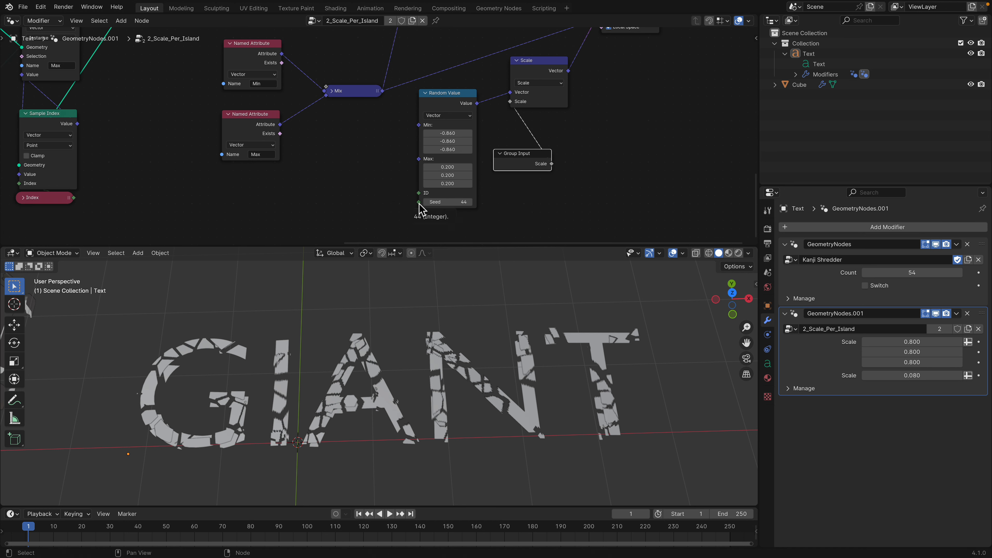
{"action": "left_click_drag", "start_coordinate": [418, 202], "coordinate": [380, 208]}
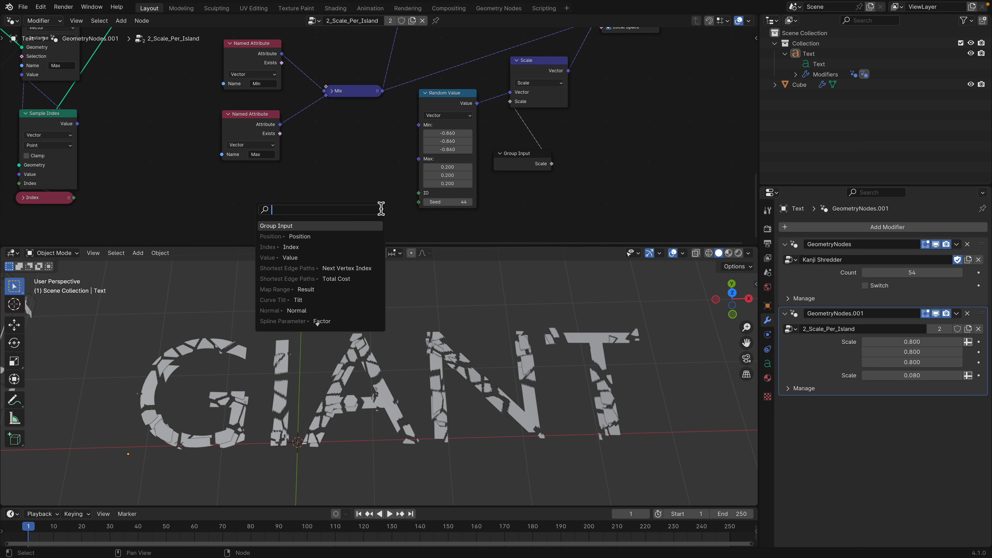
{"action": "type", "text": "gr"}
{"action": "key", "text": "Down"}
{"action": "key", "text": "Return"}
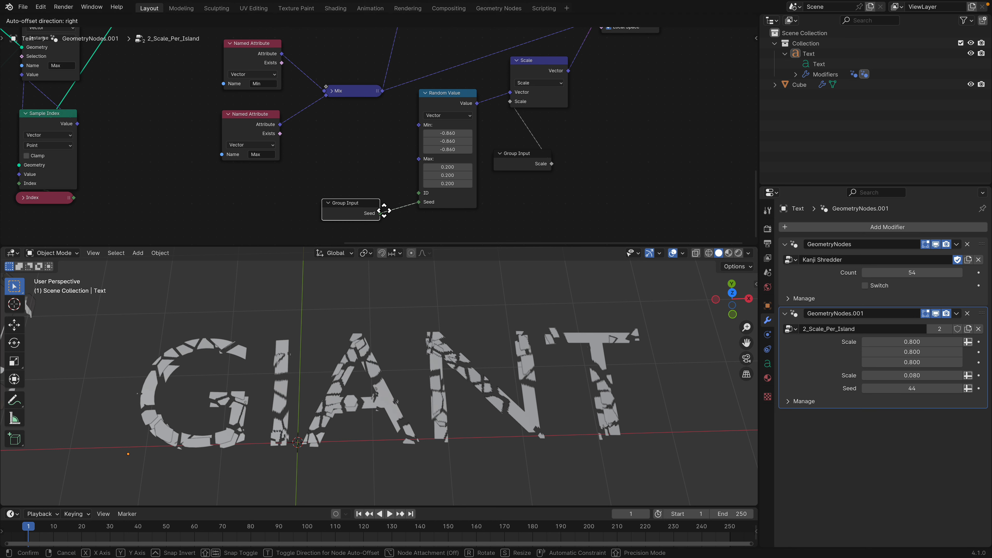
{"action": "left_click", "coordinate": [380, 180]}
{"action": "key", "text": "ctrl+s"}
- Set the 2_Scale_Per_Island modifier to scale 0.816 on all axes, rotation scale 0.374 and seed 466, and save
{"action": "left_click_drag", "start_coordinate": [908, 352], "coordinate": [910, 342]}
{"action": "left_click_drag", "start_coordinate": [910, 378], "coordinate": [945, 388]}
{"action": "key", "text": "ctrl+z"}
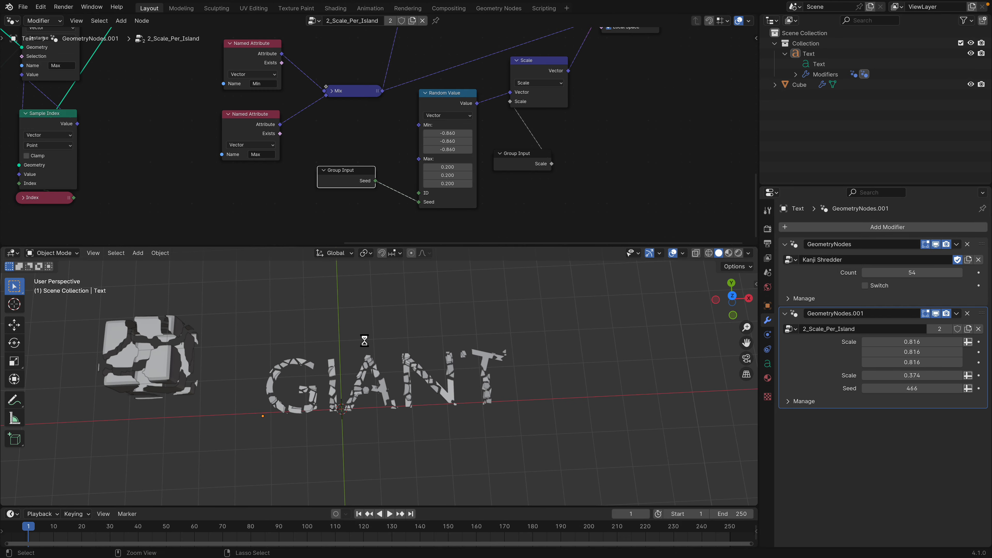
{"action": "key", "text": "ctrl+s"}
- Select the shredded GIANT text object in the 3D viewport
{"action": "left_click", "coordinate": [389, 400]}
{"action": "middle_click_drag", "start_coordinate": [406, 331], "coordinate": [391, 371]}
{"action": "scroll", "coordinate": [223, 153], "scroll_direction": "down", "scroll_amount": 3}
{"action": "middle_click_drag", "start_coordinate": [221, 146], "coordinate": [431, 196]}
- Switch to the Gemini chat in the browser, copy the kanji 巨大 and return to Blender
{"action": "key", "text": "ctrl+Left"}
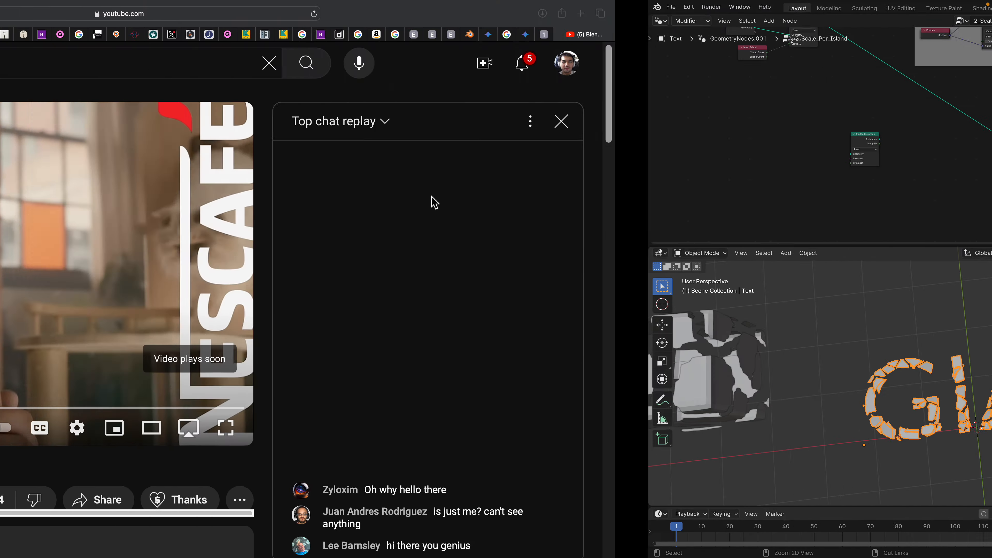
{"action": "left_click", "coordinate": [902, 35]}
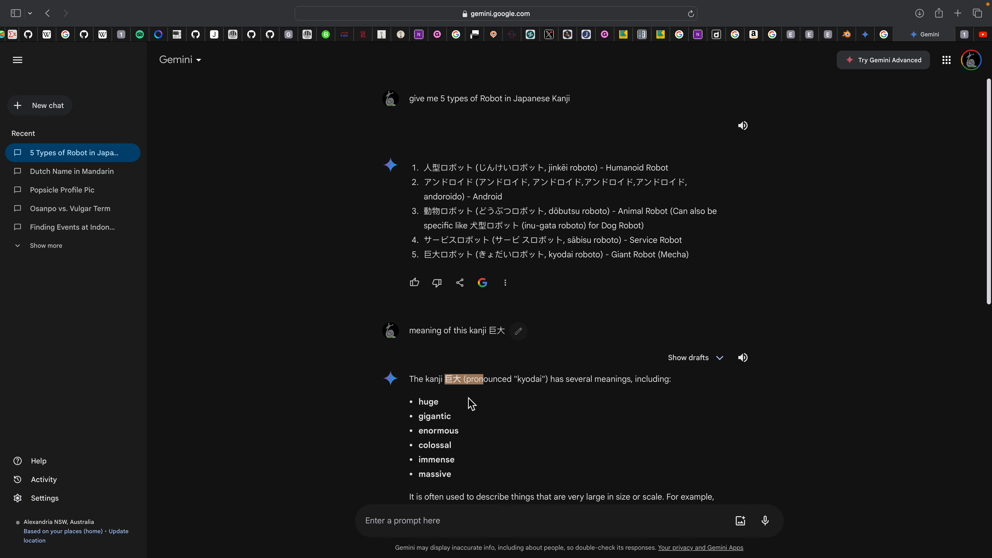
{"action": "key", "text": "ctrl+Right"}
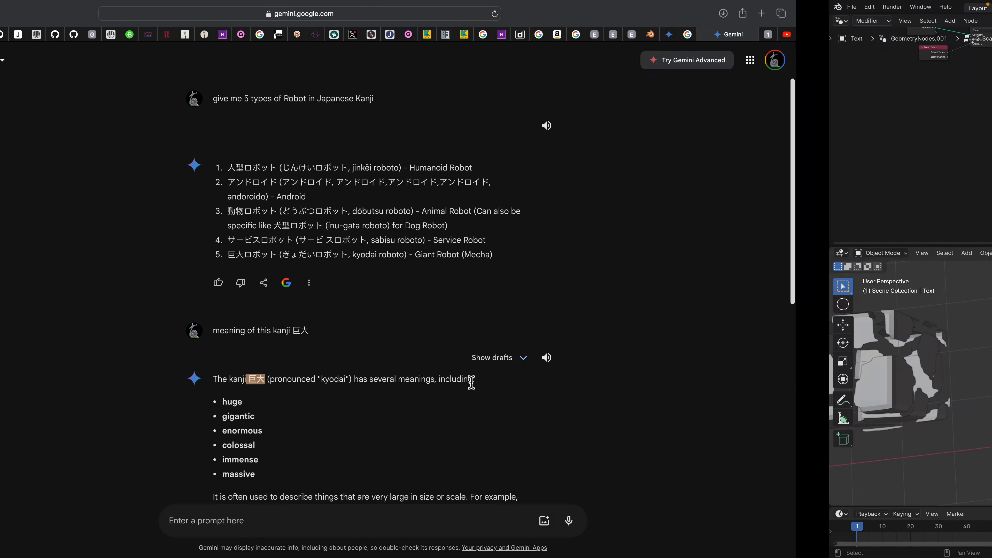
- Make the Kanji Shredder modifier active so its node tree opens for editing
{"action": "middle_click_drag", "start_coordinate": [334, 157], "coordinate": [376, 172]}
{"action": "middle_click_drag", "start_coordinate": [215, 75], "coordinate": [293, 170]}
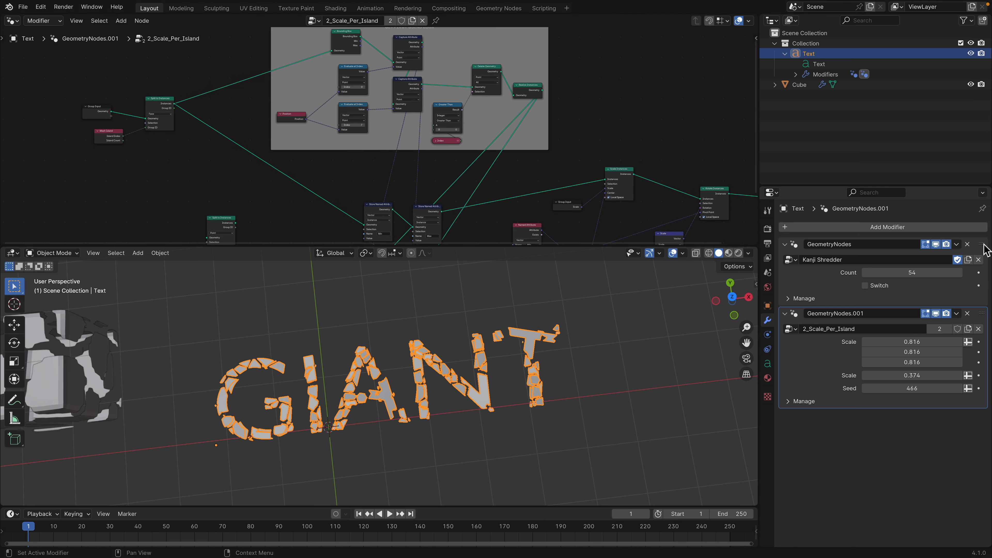
{"action": "left_click", "coordinate": [984, 245]}
- Expose the String to Curves node's String through a new Group Input node
{"action": "middle_click_drag", "start_coordinate": [219, 127], "coordinate": [290, 188]}
{"action": "scroll", "coordinate": [290, 187], "scroll_direction": "up", "scroll_amount": 4}
{"action": "scroll", "coordinate": [275, 170], "scroll_direction": "up", "scroll_amount": 1}
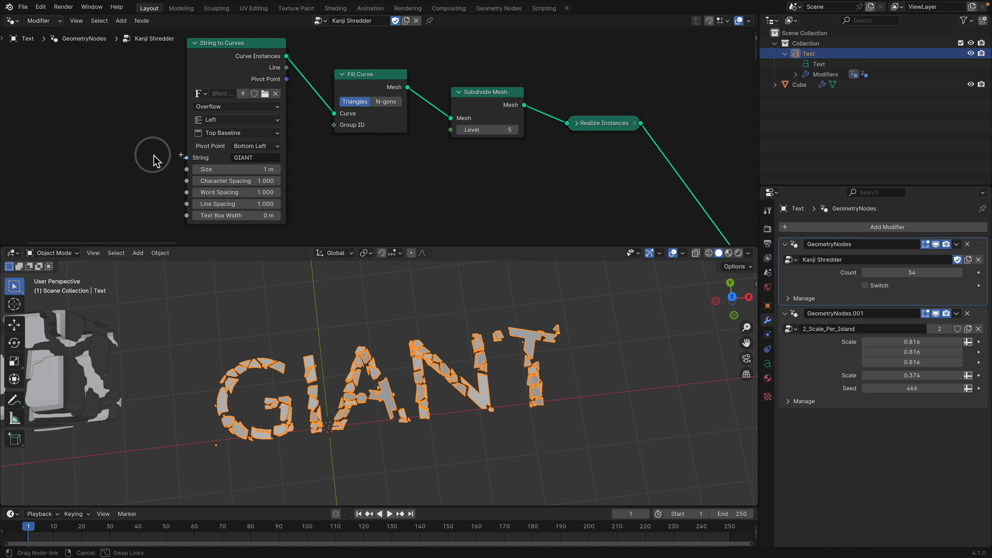
{"action": "key", "text": "shift+a"}
{"action": "type", "text": "gr"}
{"action": "key", "text": "Return"}
{"action": "left_click", "coordinate": [117, 139]}
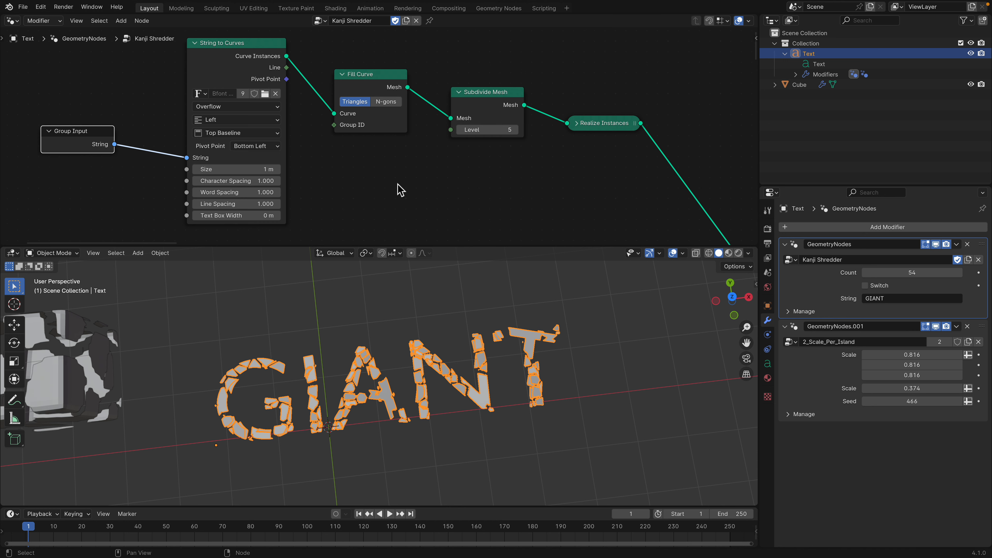
- Set the Kanji Shredder modifier's String to 巨大 and save the file
{"action": "key", "text": "Return"}
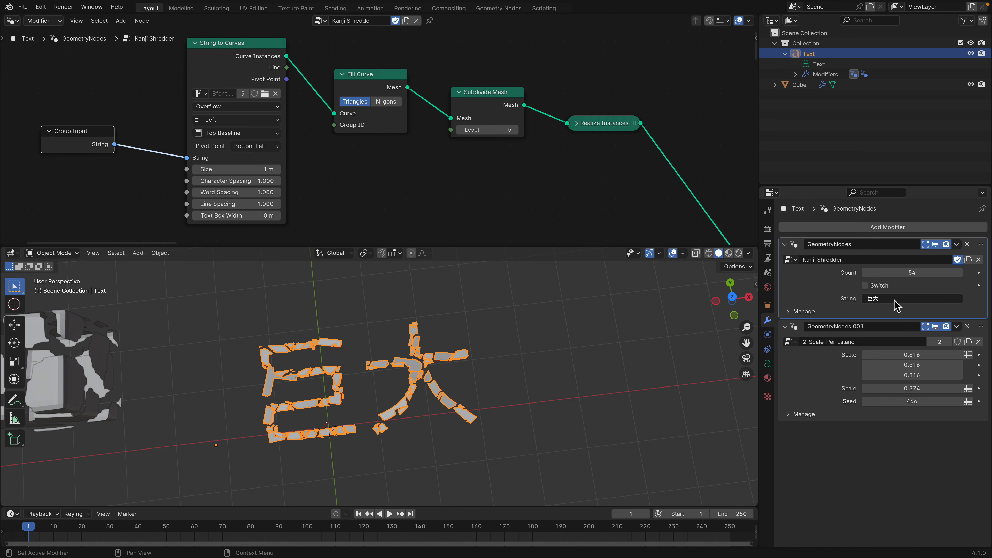
{"action": "key", "text": "ctrl+s"}
- Enlarge the 3D viewport area and examine the shredded kanji pieces up close
{"action": "middle_click_drag", "start_coordinate": [378, 414], "coordinate": [452, 365]}
{"action": "scroll", "coordinate": [372, 368], "scroll_direction": "up", "scroll_amount": 1}
{"action": "scroll", "coordinate": [352, 384], "scroll_direction": "up", "scroll_amount": 4}
{"action": "middle_click_drag", "start_coordinate": [516, 393], "coordinate": [496, 267]}
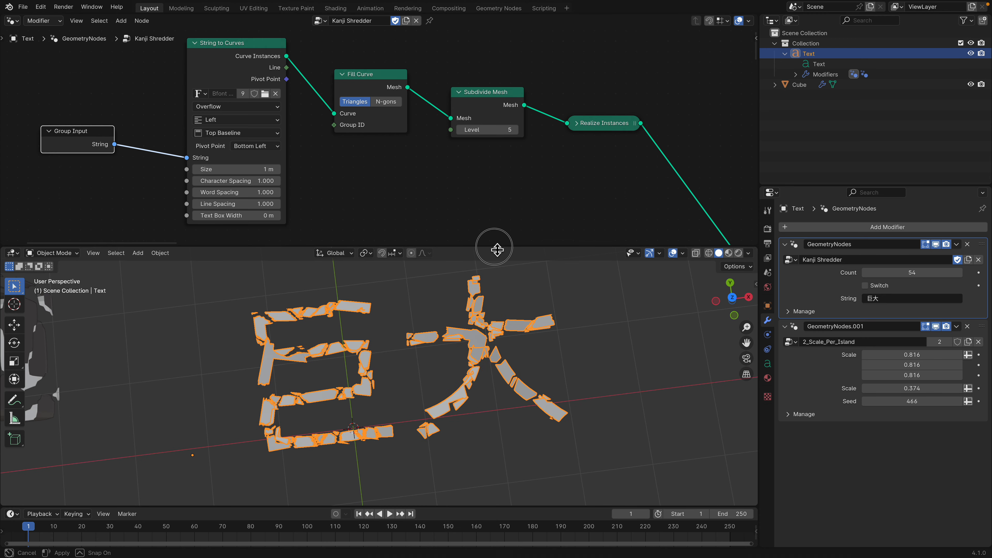
{"action": "left_click_drag", "start_coordinate": [496, 256], "coordinate": [495, 243]}
{"action": "middle_click_drag", "start_coordinate": [500, 340], "coordinate": [387, 374]}
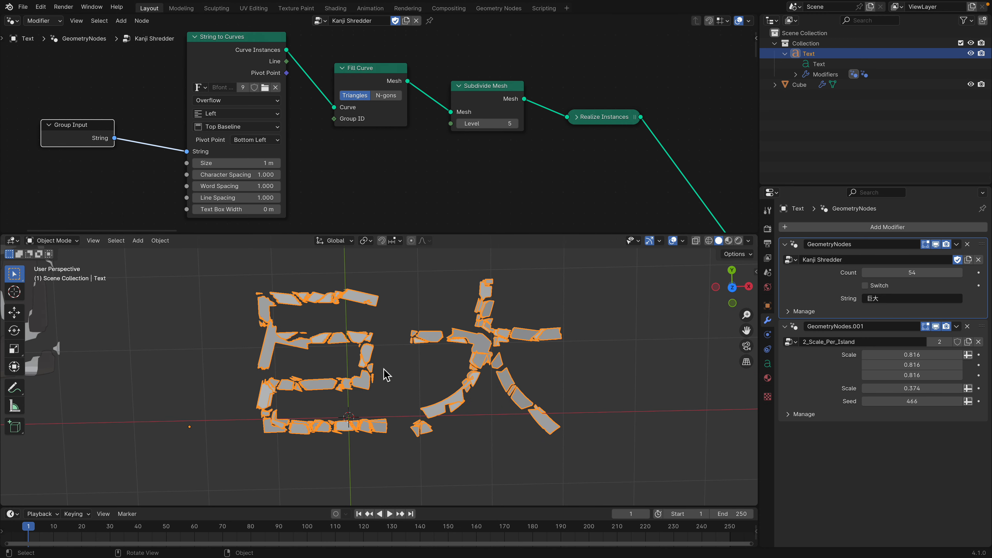
{"action": "left_click_drag", "start_coordinate": [527, 236], "coordinate": [500, 178]}
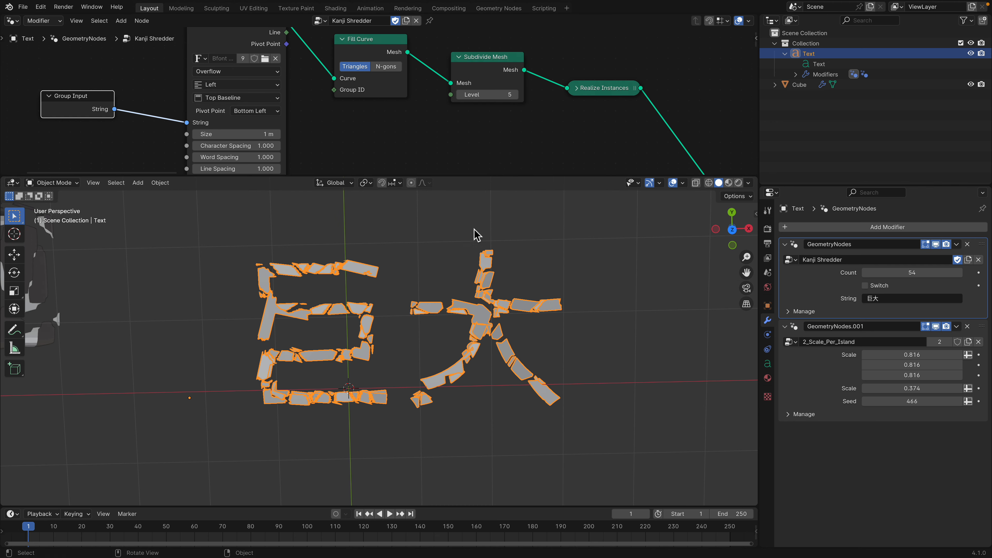
{"action": "scroll", "coordinate": [394, 278], "scroll_direction": "up", "scroll_amount": 3}
- Switch to the browser and open gemini.google.com in a new tab
{"action": "key", "text": "ctrl+Left"}
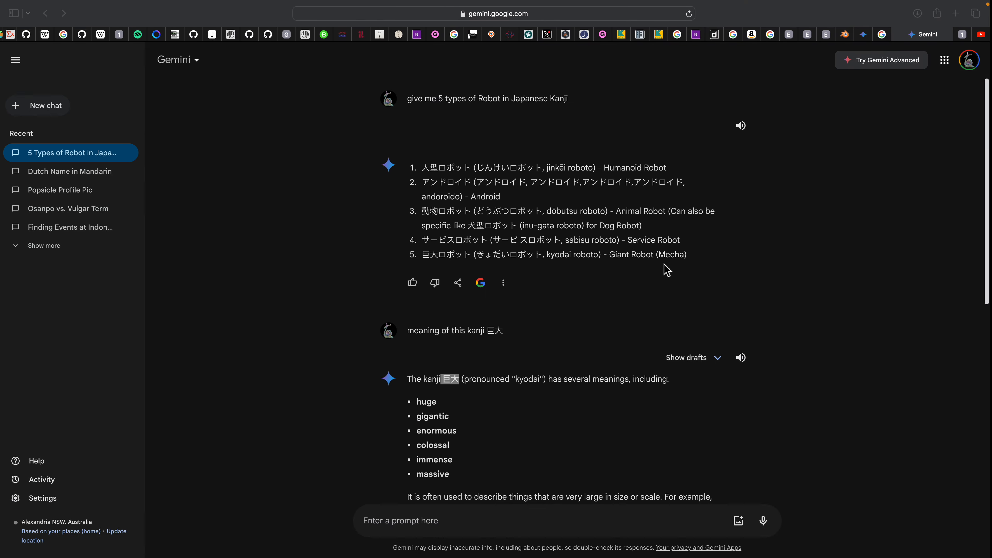
{"action": "left_click", "coordinate": [958, 13]}
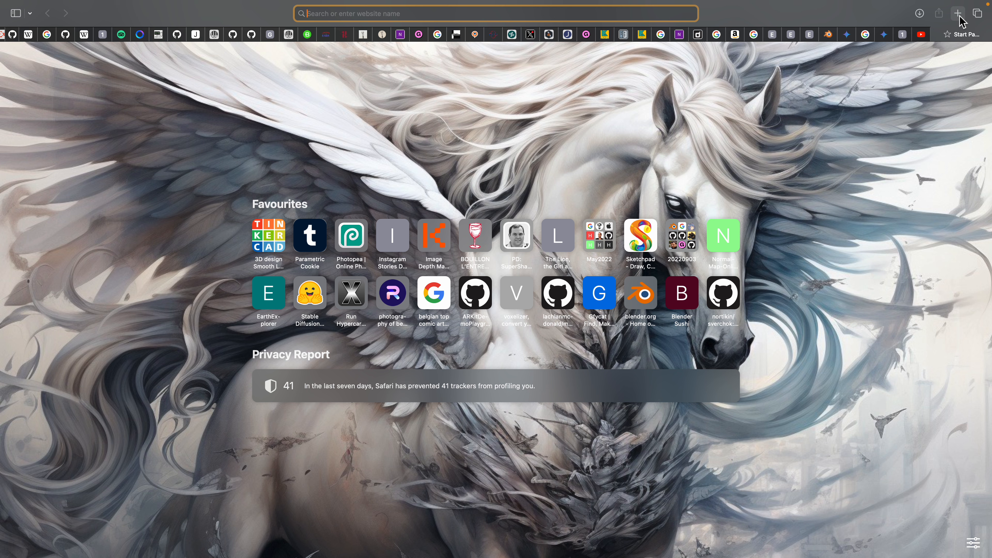
{"action": "type", "text": "gemini.google.com"}
{"action": "key", "text": "Return"}
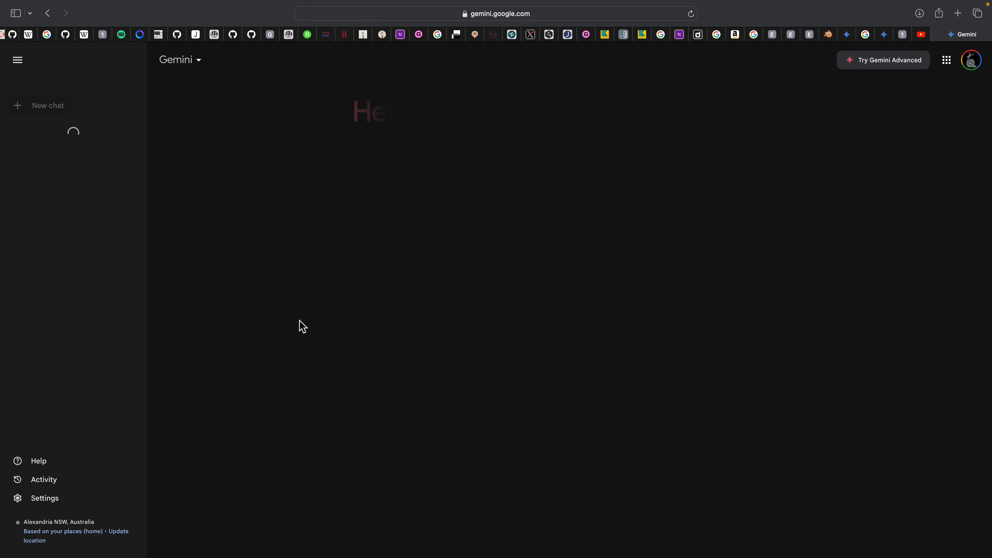
- Ask Gemini about "bhinneka tunggal ika" and highlight the phrase's English translation in the answer
{"action": "left_click", "coordinate": [409, 519]}
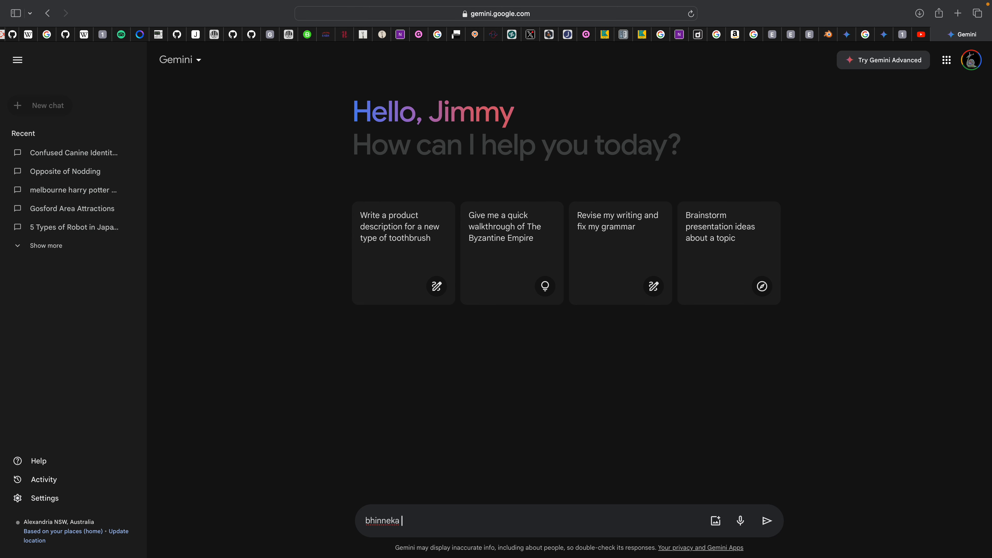
{"action": "type", "text": "bhinneka tunggal ika"}
{"action": "key", "text": "Return"}
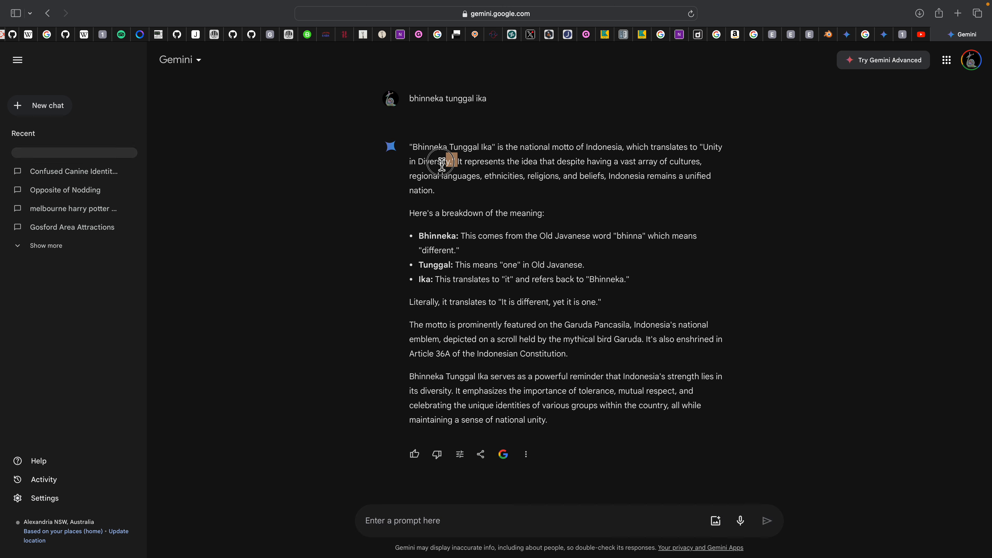
{"action": "left_click_drag", "start_coordinate": [704, 147], "coordinate": [715, 159]}
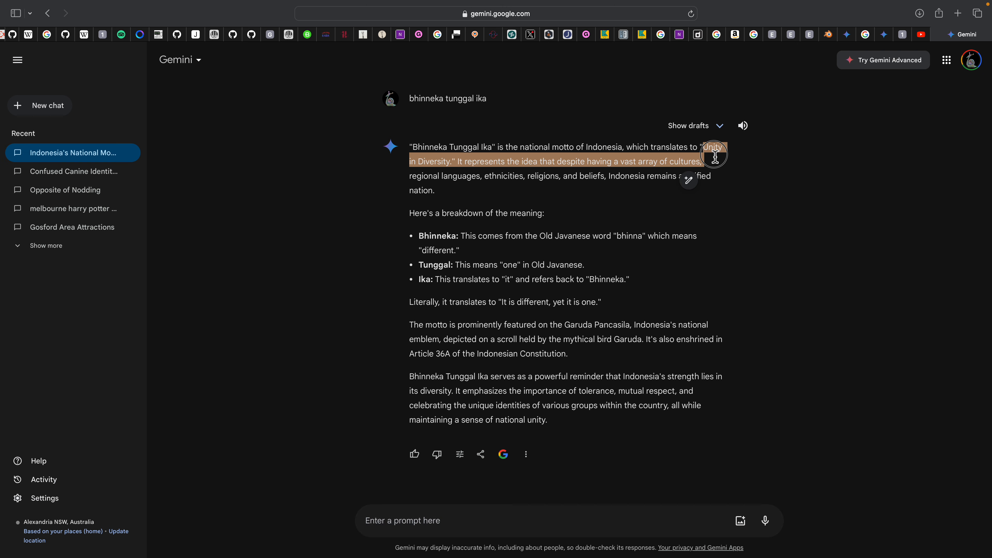
{"action": "left_click", "coordinate": [503, 161]}
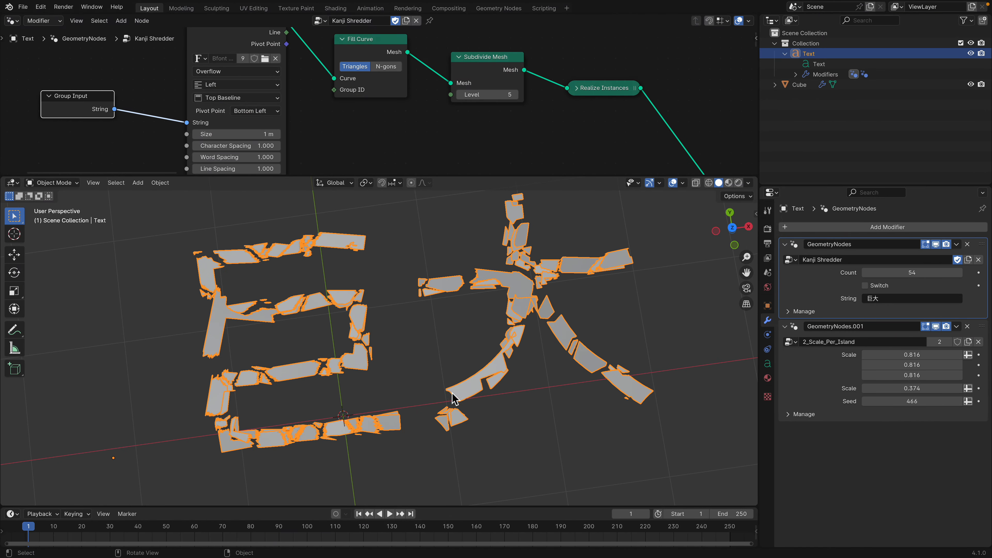
- Switch back to Blender, set the Kanji Shredder modifier's Count to 240, and save the file
{"action": "scroll", "coordinate": [451, 398], "scroll_direction": "down", "scroll_amount": 5}
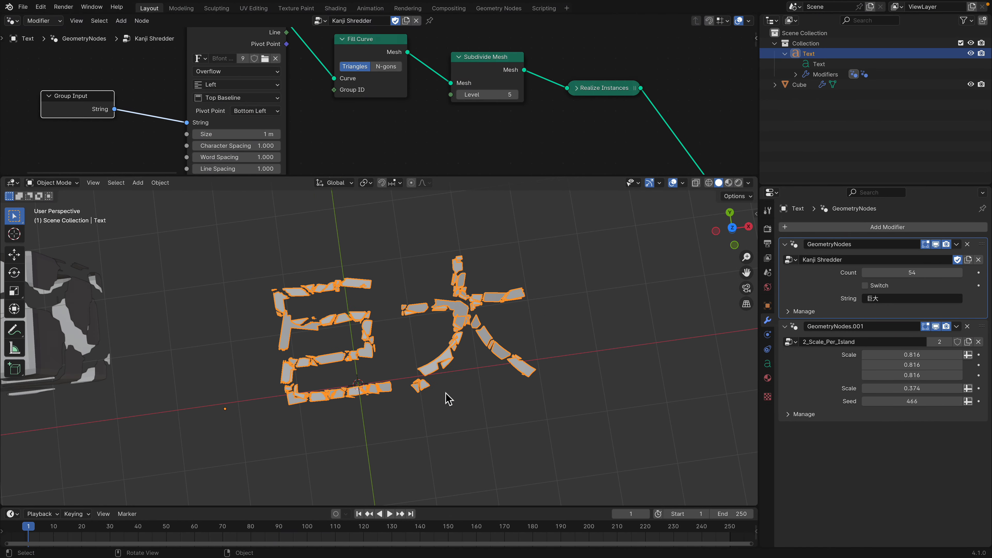
{"action": "scroll", "coordinate": [416, 365], "scroll_direction": "up", "scroll_amount": 6}
{"action": "middle_click_drag", "start_coordinate": [427, 377], "coordinate": [542, 382]}
{"action": "left_click_drag", "start_coordinate": [912, 272], "coordinate": [964, 273]}
{"action": "middle_click_drag", "start_coordinate": [540, 371], "coordinate": [457, 390]}
{"action": "left_click", "coordinate": [546, 288]}
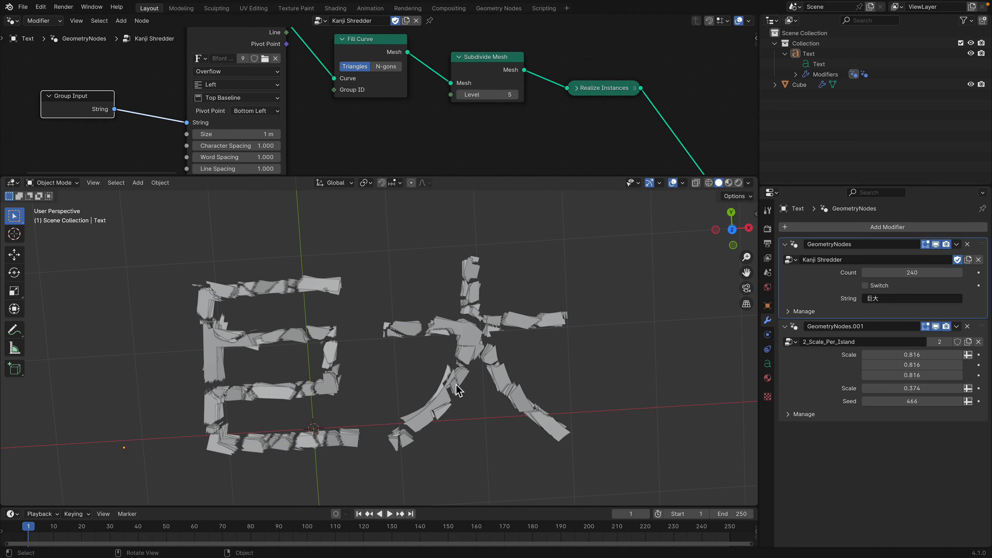
{"action": "scroll", "coordinate": [453, 367], "scroll_direction": "down", "scroll_amount": 2}
{"action": "scroll", "coordinate": [403, 365], "scroll_direction": "down", "scroll_amount": 1}
{"action": "middle_click_drag", "start_coordinate": [402, 365], "coordinate": [370, 345]}
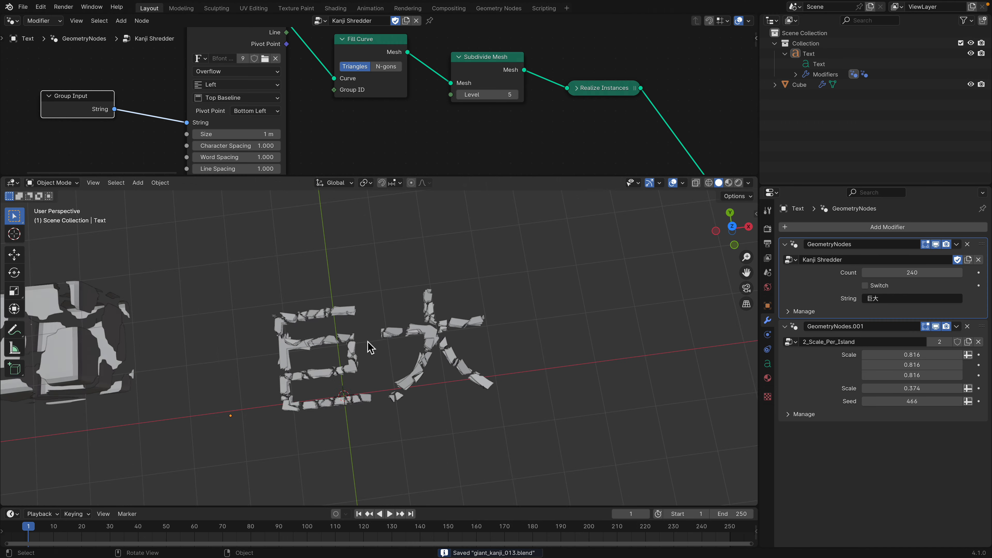
- Select the fractured cube and enlarge the node editor to show its 1_Split_Using_Noise node tree
{"action": "scroll", "coordinate": [352, 345], "scroll_direction": "up", "scroll_amount": 1}
{"action": "middle_click_drag", "start_coordinate": [270, 337], "coordinate": [463, 343], "text": "shift"}
{"action": "scroll", "coordinate": [391, 344], "scroll_direction": "up", "scroll_amount": 2}
{"action": "left_click", "coordinate": [371, 346]}
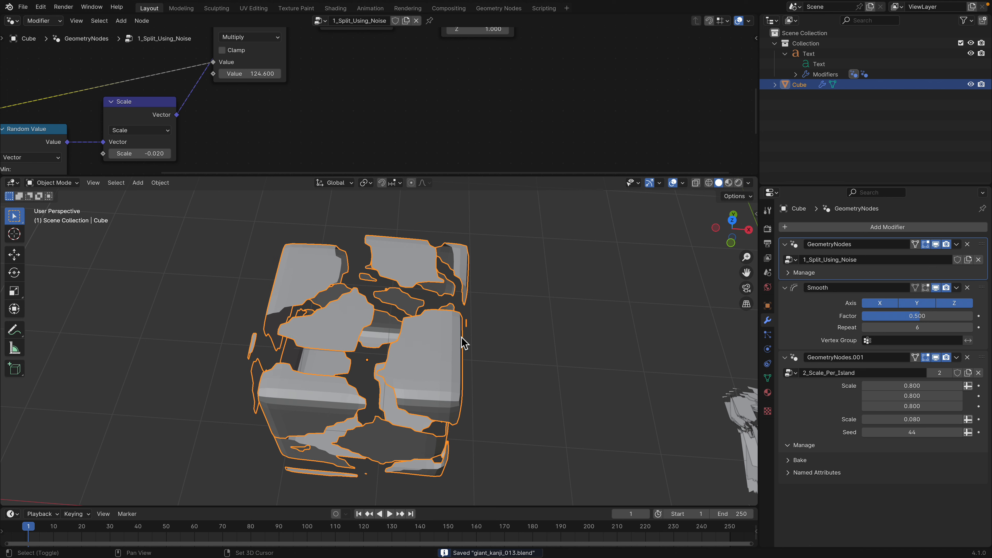
{"action": "left_click_drag", "start_coordinate": [464, 176], "coordinate": [469, 247]}
{"action": "key", "text": "Home"}
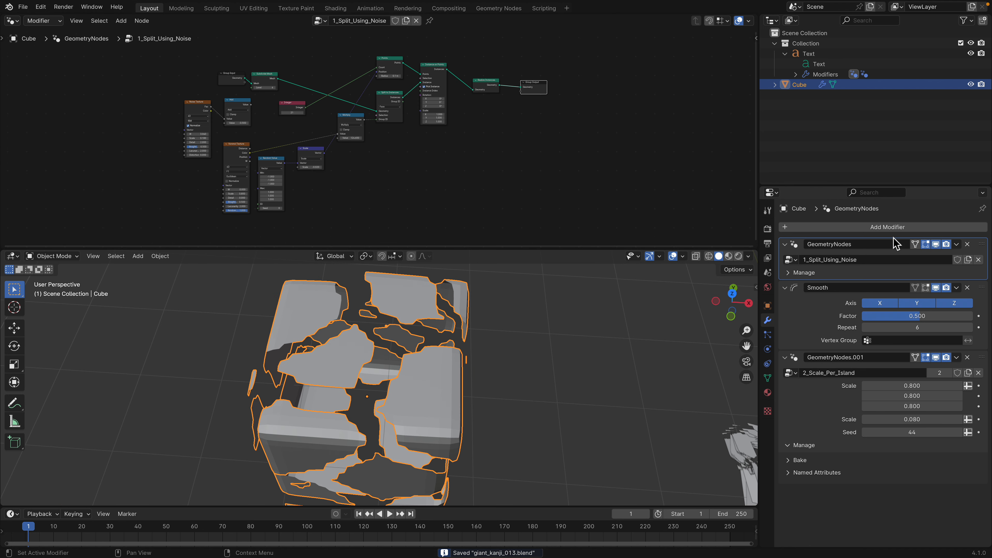
{"action": "middle_click_drag", "start_coordinate": [405, 376], "coordinate": [416, 348]}
{"action": "scroll", "coordinate": [325, 135], "scroll_direction": "up", "scroll_amount": 2}
{"action": "scroll", "coordinate": [320, 131], "scroll_direction": "up", "scroll_amount": 5}
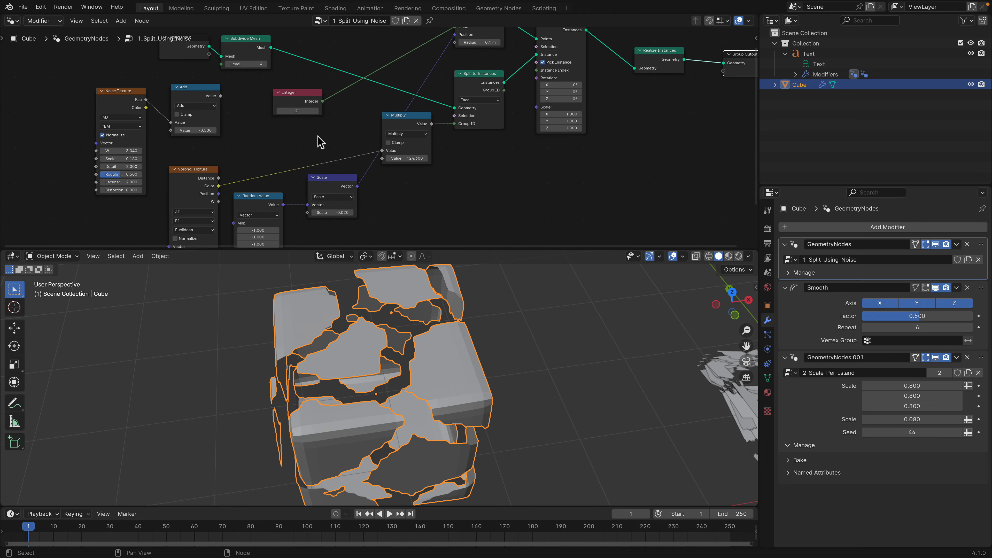
- Shift the Noise Texture node away from its neighbour, set the Voronoi Texture's W to 2.100, and save the file
{"action": "left_click_drag", "start_coordinate": [97, 89], "coordinate": [70, 85]}
{"action": "left_click", "coordinate": [173, 88]}
{"action": "middle_click_drag", "start_coordinate": [172, 90], "coordinate": [158, 29]}
{"action": "scroll", "coordinate": [179, 113], "scroll_direction": "up", "scroll_amount": 2}
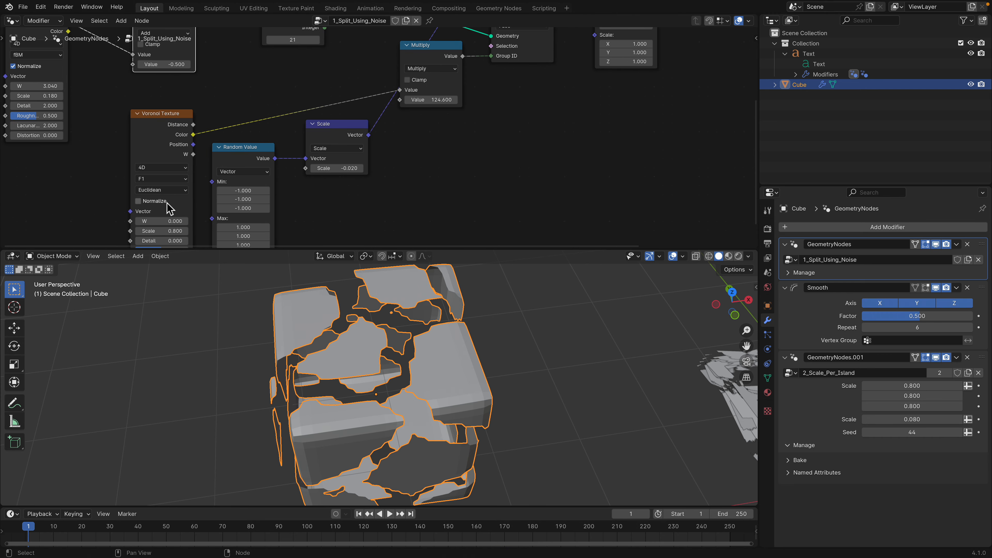
{"action": "left_click_drag", "start_coordinate": [162, 220], "coordinate": [190, 221]}
{"action": "key", "text": "ctrl+s"}
{"action": "scroll", "coordinate": [459, 159], "scroll_direction": "down", "scroll_amount": 2}
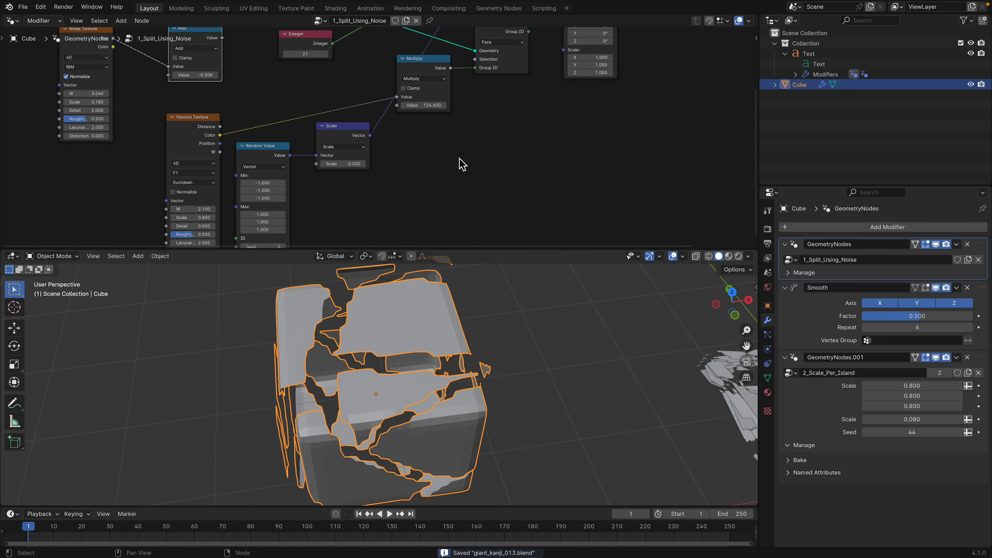
- Set the Value of the Multiply node feeding Group ID to 134.800
{"action": "middle_click_drag", "start_coordinate": [458, 158], "coordinate": [374, 224]}
{"action": "left_click_drag", "start_coordinate": [345, 129], "coordinate": [346, 133]}
{"action": "left_click", "coordinate": [349, 139]}
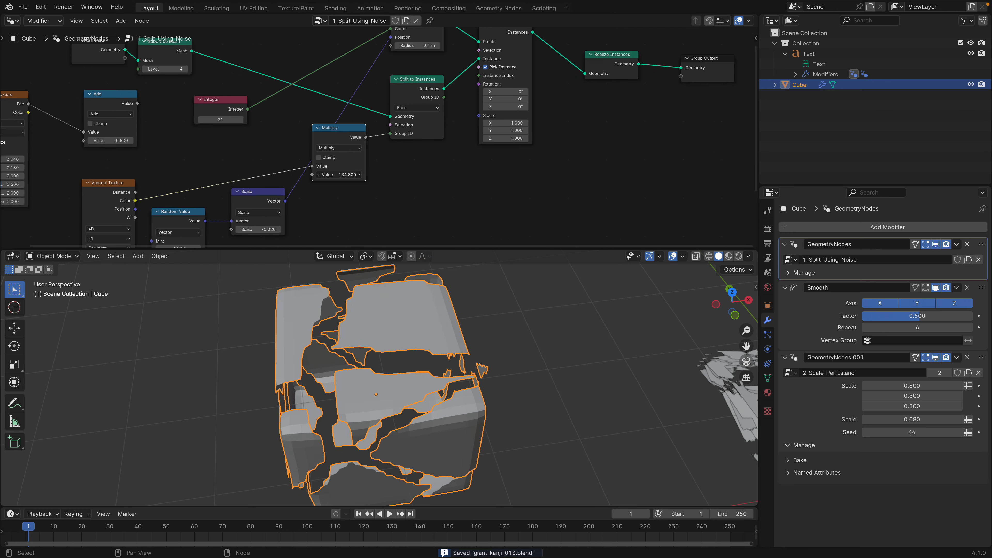
- Set the Repeat of the cube's Smooth modifier to 4
{"action": "middle_click_drag", "start_coordinate": [497, 82], "coordinate": [386, 156]}
{"action": "scroll", "coordinate": [375, 146], "scroll_direction": "up", "scroll_amount": 1}
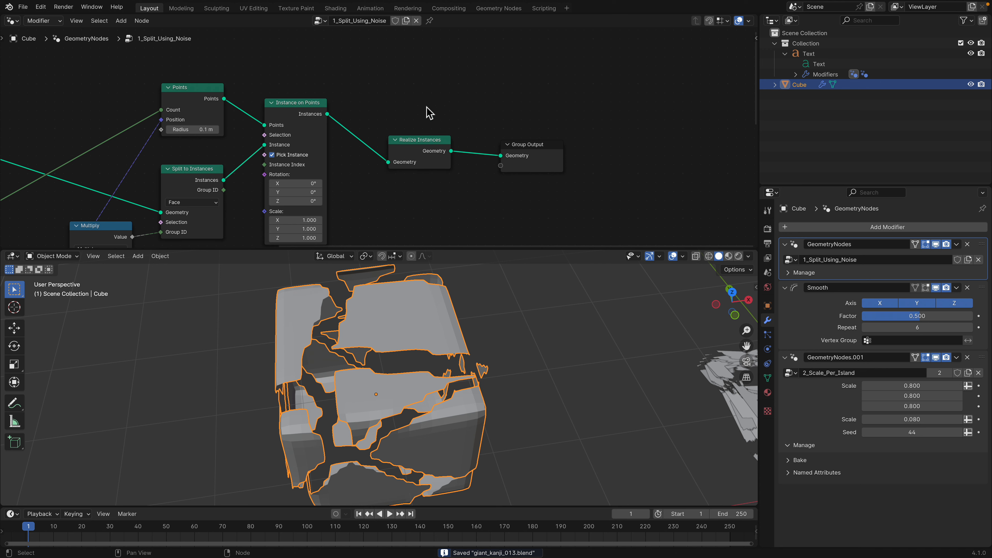
{"action": "middle_click_drag", "start_coordinate": [429, 114], "coordinate": [382, 88]}
{"action": "middle_click_drag", "start_coordinate": [339, 341], "coordinate": [415, 321]}
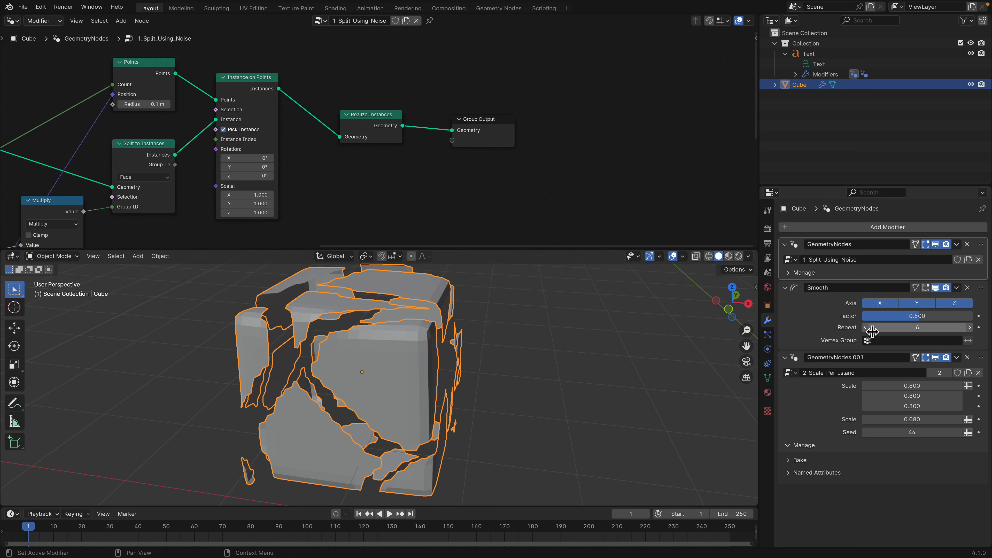
{"action": "mouse_move", "coordinate": [871, 331]}
{"action": "left_mouse_down"}
{"action": "mouse_move", "coordinate": [847, 331]}
{"action": "mouse_move", "coordinate": [871, 331]}
{"action": "left_mouse_up"}
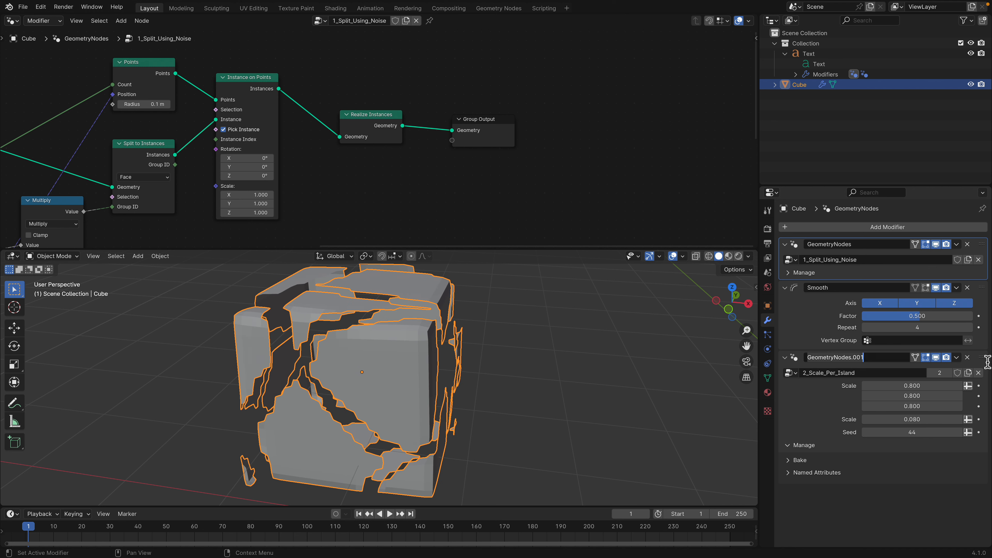
- Set the cube's 2_Scale_Per_Island vector Scale to 0.732, second Scale to -0.720 and Seed to 280, and save the file
{"action": "left_click", "coordinate": [921, 381]}
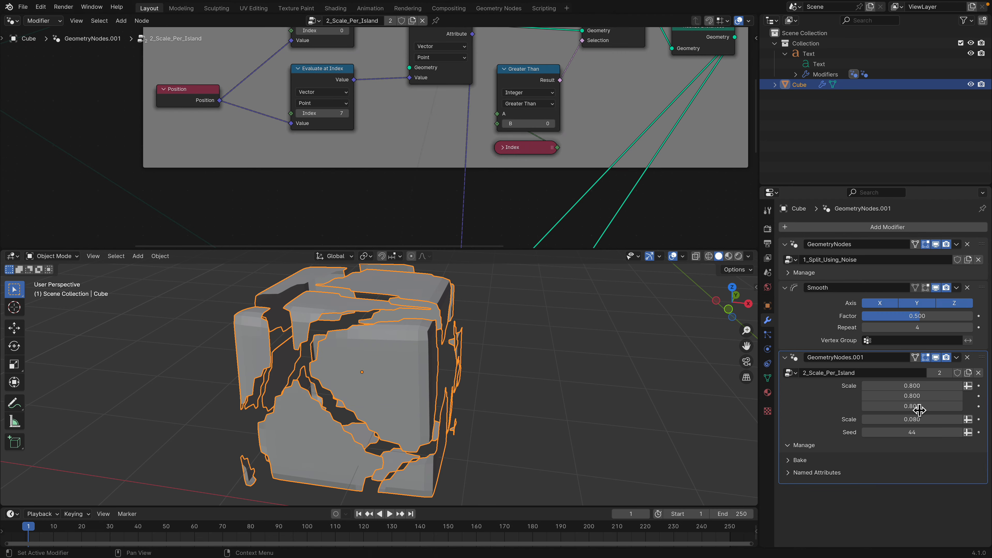
{"action": "left_click_drag", "start_coordinate": [918, 409], "coordinate": [957, 433]}
{"action": "middle_click_drag", "start_coordinate": [453, 344], "coordinate": [378, 349]}
{"action": "key", "text": "ctrl+s"}
{"action": "left_click", "coordinate": [513, 367]}
{"action": "scroll", "coordinate": [530, 360], "scroll_direction": "down", "scroll_amount": 4}
- Switch to the browser and look over the YouTube page for "Blender 4.1 Split to Instances with Origin"
{"action": "key", "text": "ctrl+Left"}
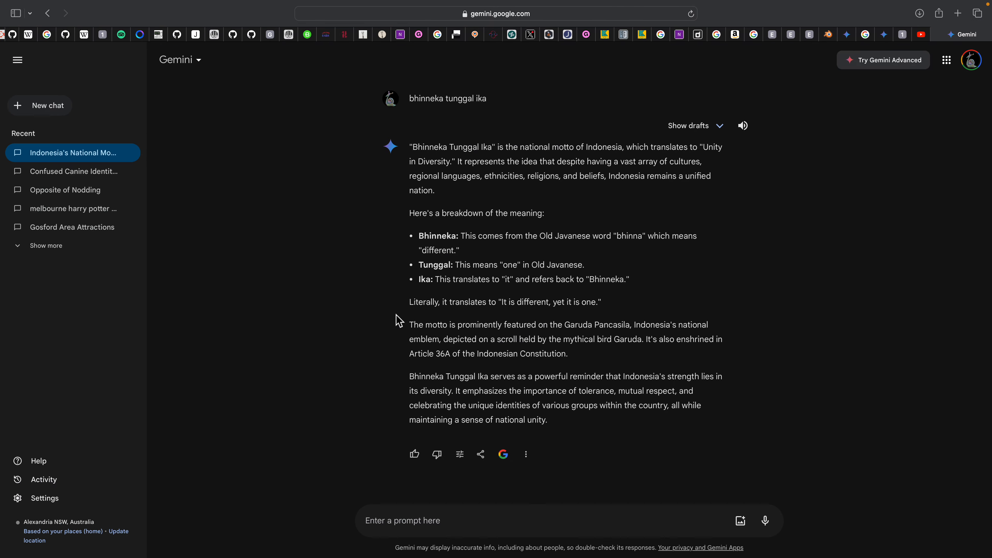
{"action": "left_click", "coordinate": [921, 35]}
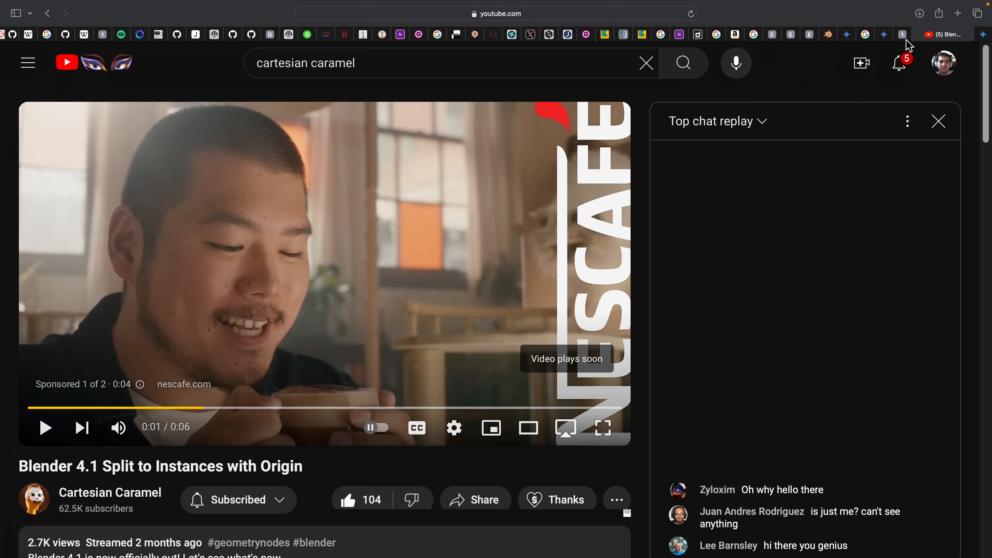
{"action": "scroll", "coordinate": [268, 530], "scroll_direction": "down", "scroll_amount": 5}
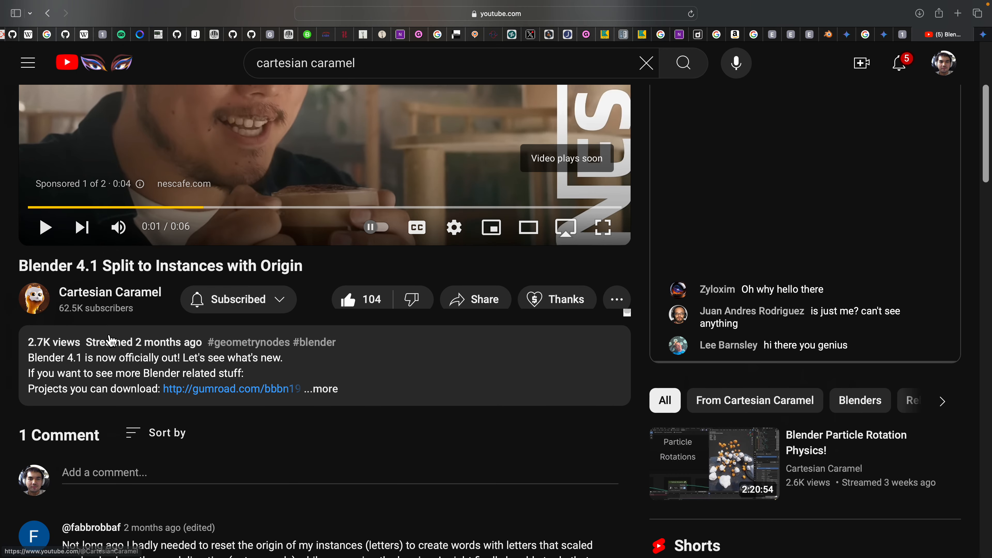
- Return to Blender, enlarge the 3D viewport, and examine the shredded 巨大 text from several angles
{"action": "key", "text": "ctrl+Right"}
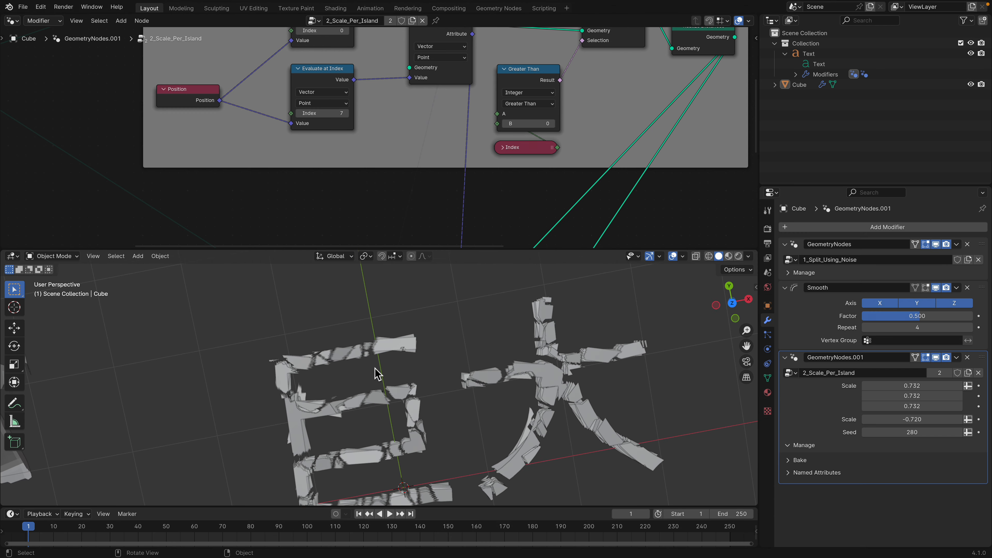
{"action": "middle_click_drag", "start_coordinate": [377, 372], "coordinate": [367, 323]}
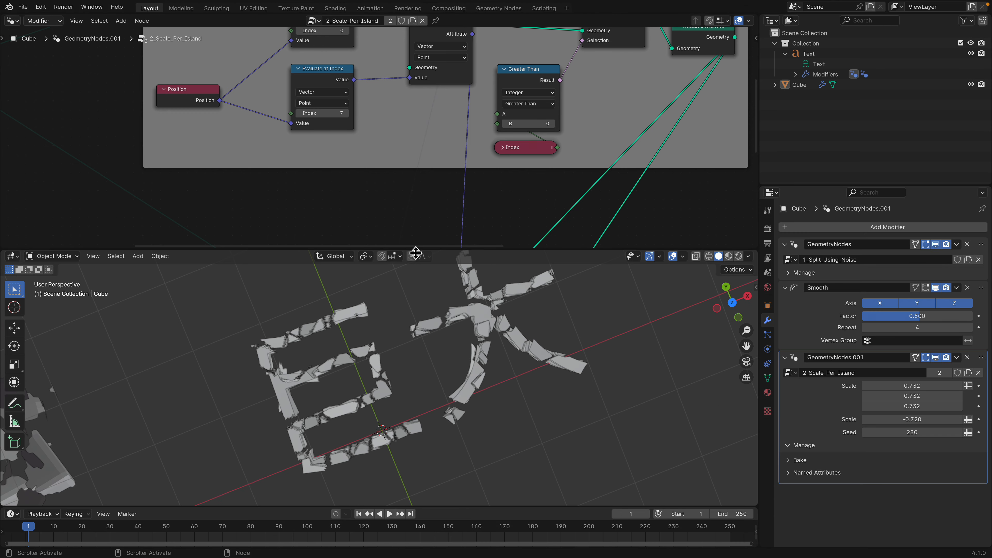
{"action": "left_click_drag", "start_coordinate": [415, 253], "coordinate": [415, 169]}
{"action": "scroll", "coordinate": [343, 90], "scroll_direction": "down", "scroll_amount": 6}
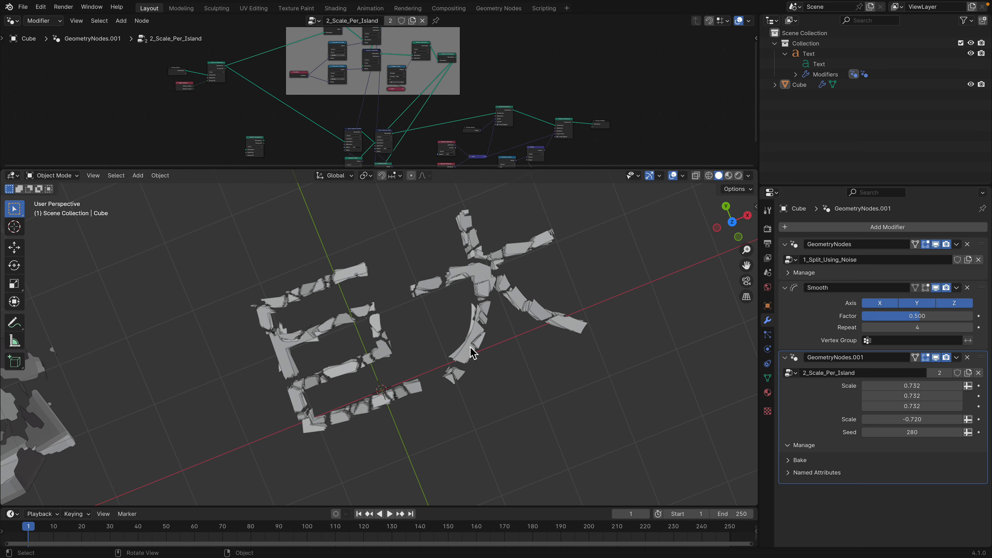
{"action": "middle_click_drag", "start_coordinate": [472, 352], "coordinate": [363, 363]}
{"action": "middle_click_drag", "start_coordinate": [320, 402], "coordinate": [410, 398]}
{"action": "key", "text": "ctrl+Right"}
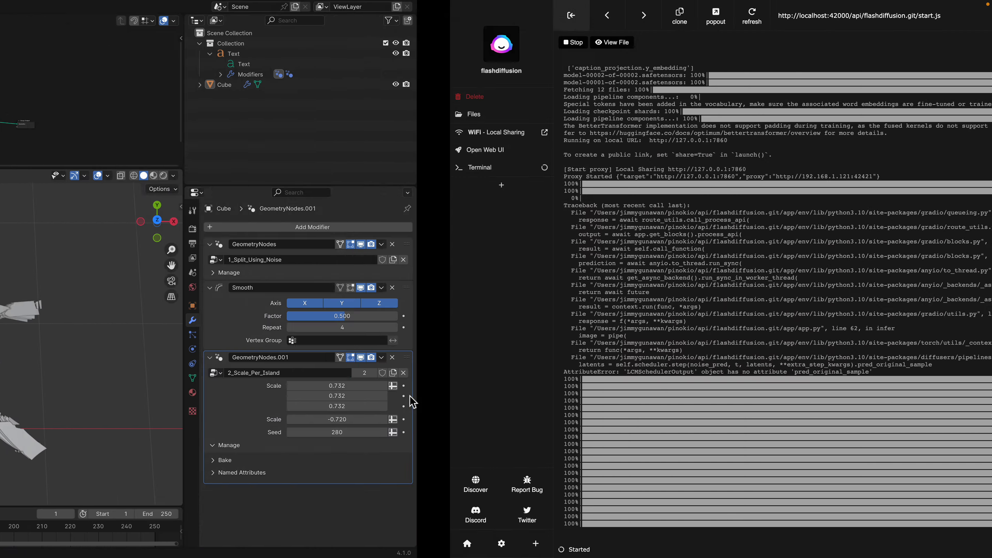
{"action": "key", "text": "ctrl+Left"}
{"action": "middle_click_drag", "start_coordinate": [441, 384], "coordinate": [408, 338]}
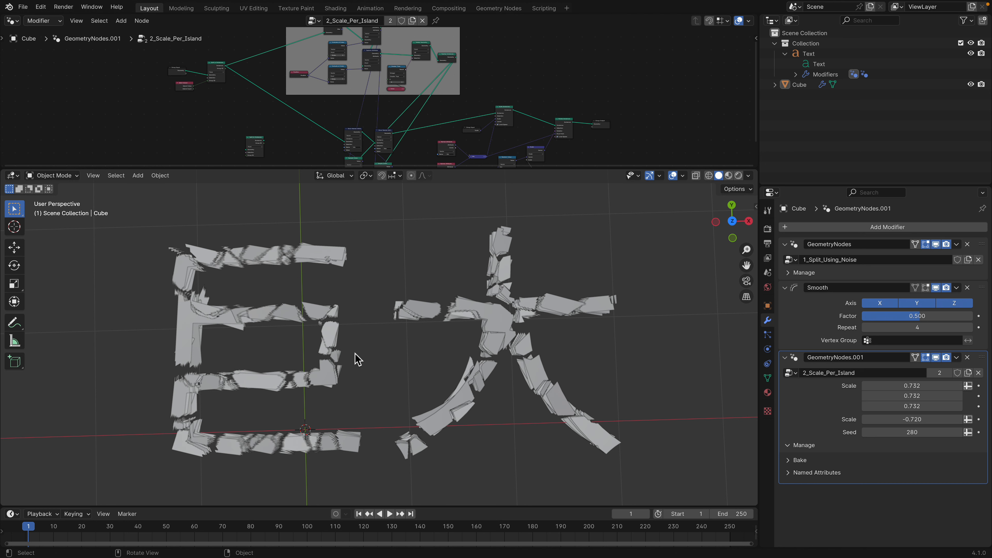
{"action": "middle_click_drag", "start_coordinate": [454, 349], "coordinate": [500, 313]}
{"action": "middle_click_drag", "start_coordinate": [533, 366], "coordinate": [488, 336]}
- Select the text object to load the Kanji Shredder node tree, and examine its nodes through to the framed group
{"action": "left_click", "coordinate": [489, 338]}
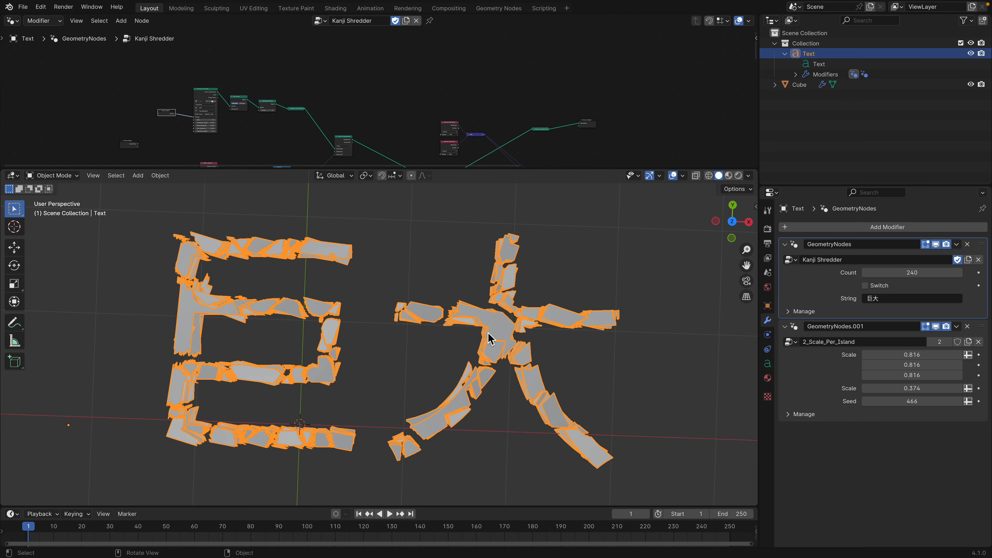
{"action": "left_click", "coordinate": [418, 262]}
{"action": "scroll", "coordinate": [449, 153], "scroll_direction": "down", "scroll_amount": 2}
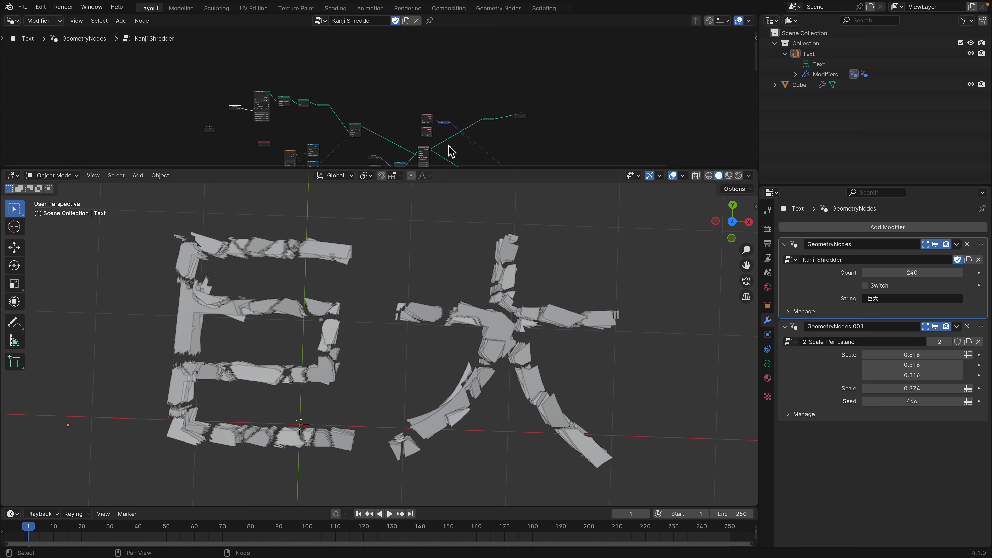
{"action": "middle_click_drag", "start_coordinate": [470, 128], "coordinate": [457, 84]}
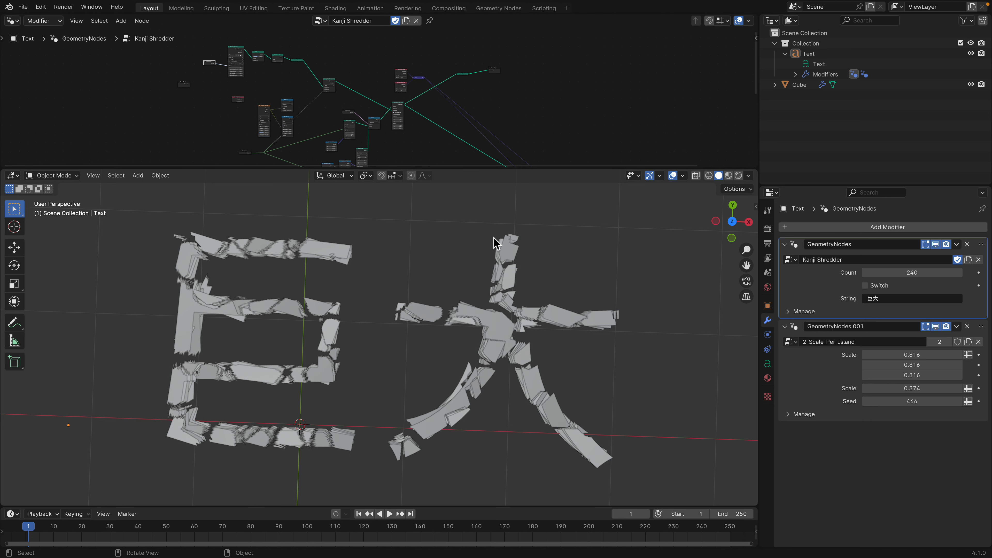
{"action": "left_click_drag", "start_coordinate": [547, 195], "coordinate": [547, 218]}
{"action": "scroll", "coordinate": [517, 176], "scroll_direction": "down", "scroll_amount": 2}
{"action": "middle_click_drag", "start_coordinate": [516, 175], "coordinate": [351, 72]}
{"action": "scroll", "coordinate": [377, 97], "scroll_direction": "up", "scroll_amount": 7}
{"action": "middle_click_drag", "start_coordinate": [417, 121], "coordinate": [357, 112]}
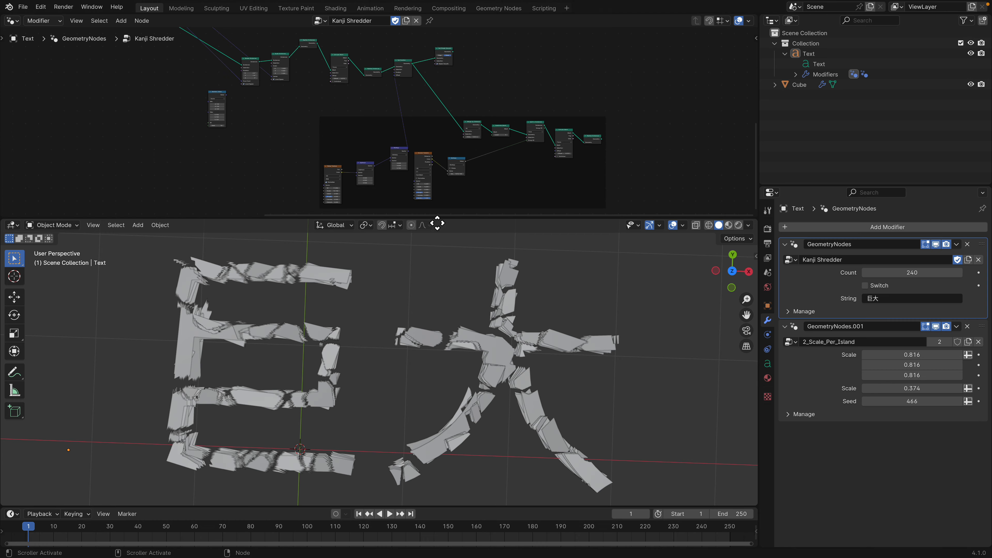
- Rebalance the node editor and 3D viewport heights, and inspect the framed nodes alongside the shredded kanji
{"action": "left_click_drag", "start_coordinate": [443, 219], "coordinate": [440, 150]}
{"action": "middle_click_drag", "start_coordinate": [476, 232], "coordinate": [459, 318]}
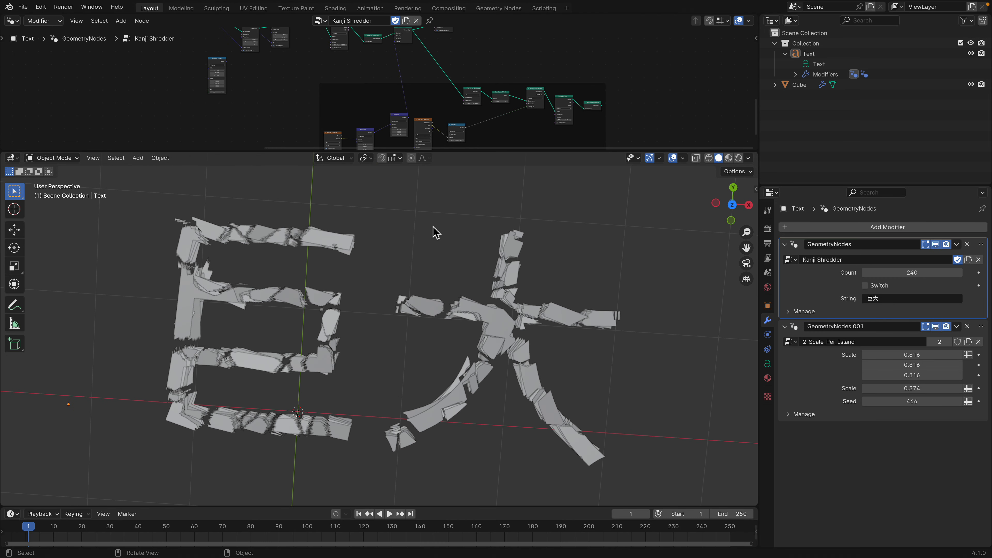
{"action": "left_click_drag", "start_coordinate": [489, 154], "coordinate": [490, 199]}
{"action": "scroll", "coordinate": [468, 137], "scroll_direction": "down", "scroll_amount": 2}
{"action": "middle_click_drag", "start_coordinate": [467, 137], "coordinate": [417, 93]}
{"action": "scroll", "coordinate": [445, 108], "scroll_direction": "up", "scroll_amount": 4}
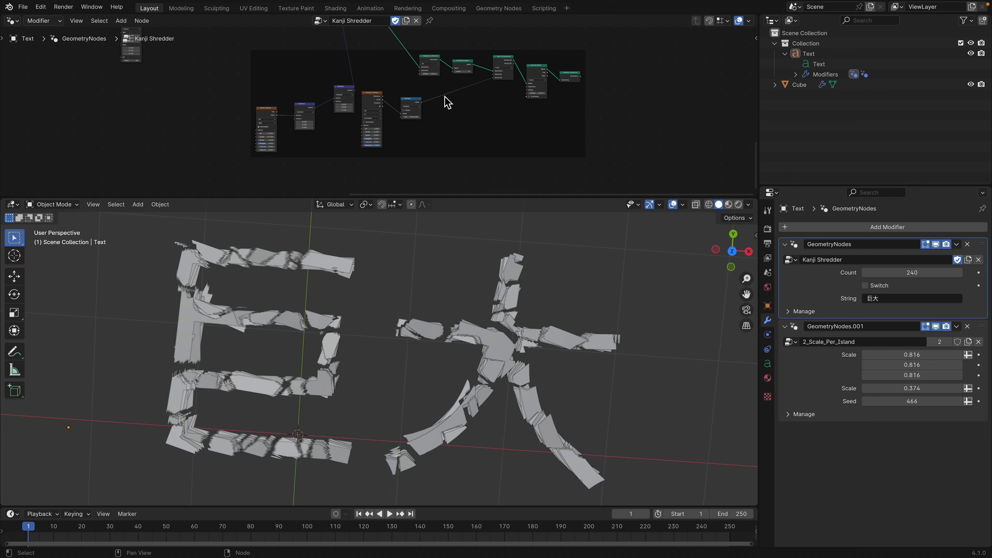
{"action": "middle_click_drag", "start_coordinate": [496, 289], "coordinate": [511, 309]}
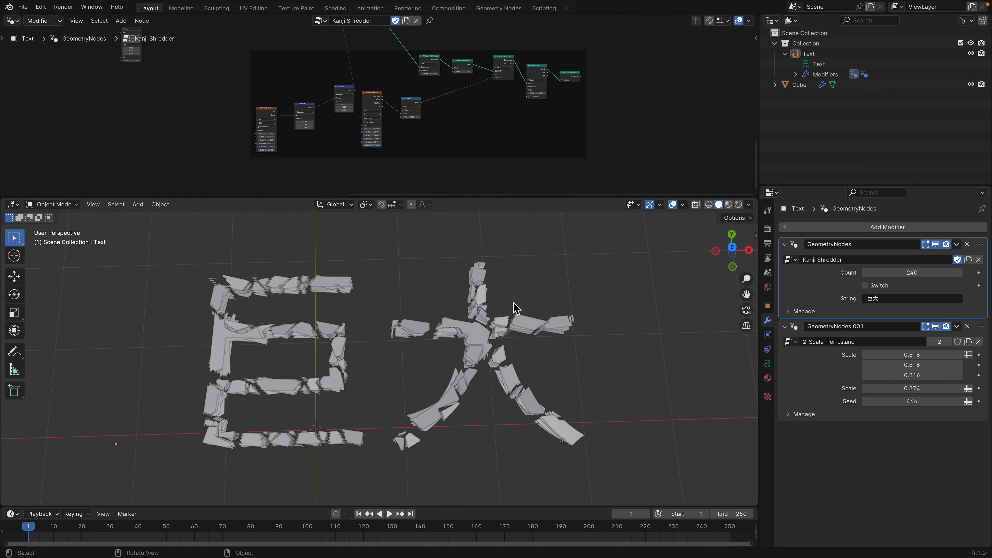
{"action": "mouse_move", "coordinate": [515, 307]}
{"action": "middle_mouse_down"}
{"action": "mouse_move", "coordinate": [511, 328]}
{"action": "mouse_move", "coordinate": [502, 323]}
{"action": "middle_mouse_up"}
- Switch to the browser to review the Split to Instances video page again, and return to Blender
{"action": "key", "text": "ctrl+Left"}
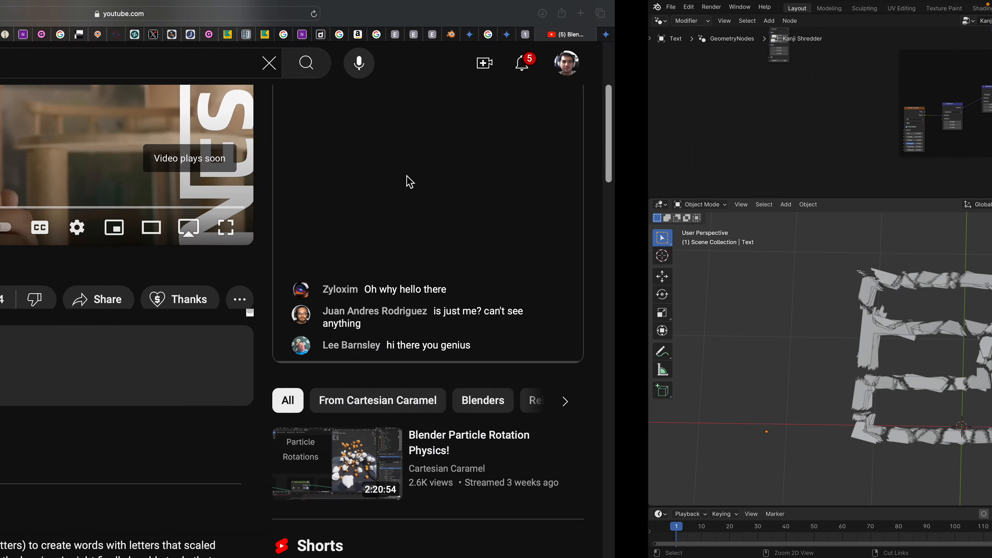
{"action": "scroll", "coordinate": [413, 163], "scroll_direction": "up", "scroll_amount": 5}
{"action": "scroll", "coordinate": [403, 280], "scroll_direction": "down", "scroll_amount": 5}
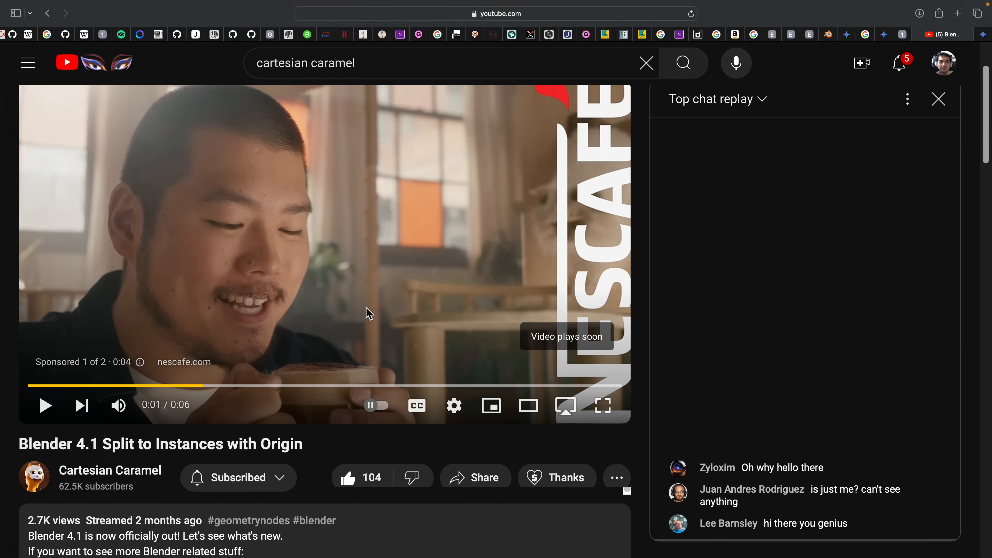
{"action": "key", "text": "ctrl+Right"}
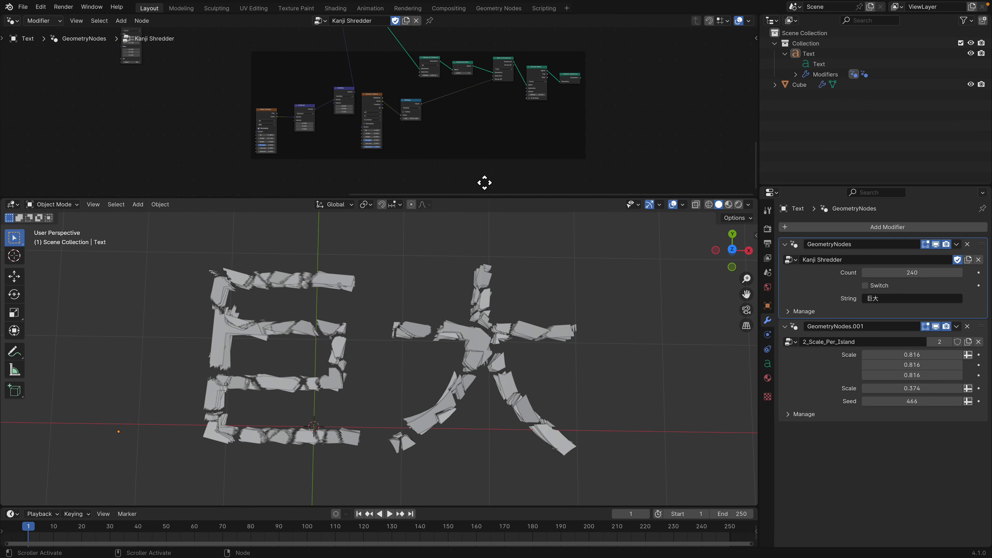
- Enlarge the node editor and examine the Kanji Shredder nodes from the main chain to the framed group
{"action": "scroll", "coordinate": [472, 166], "scroll_direction": "up", "scroll_amount": 3}
{"action": "scroll", "coordinate": [439, 133], "scroll_direction": "down", "scroll_amount": 5}
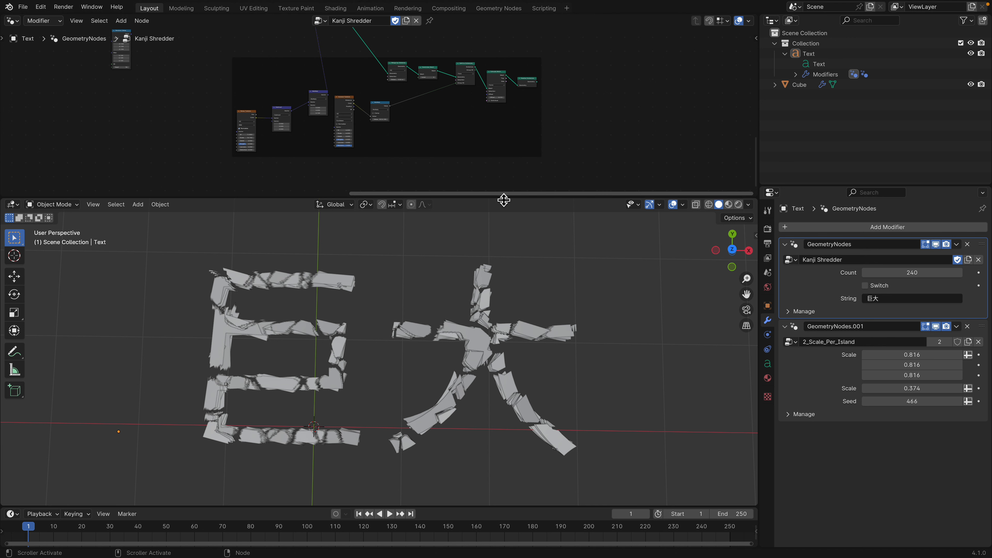
{"action": "left_click_drag", "start_coordinate": [504, 198], "coordinate": [497, 261]}
{"action": "scroll", "coordinate": [481, 218], "scroll_direction": "up", "scroll_amount": 1}
{"action": "middle_click_drag", "start_coordinate": [440, 127], "coordinate": [461, 200]}
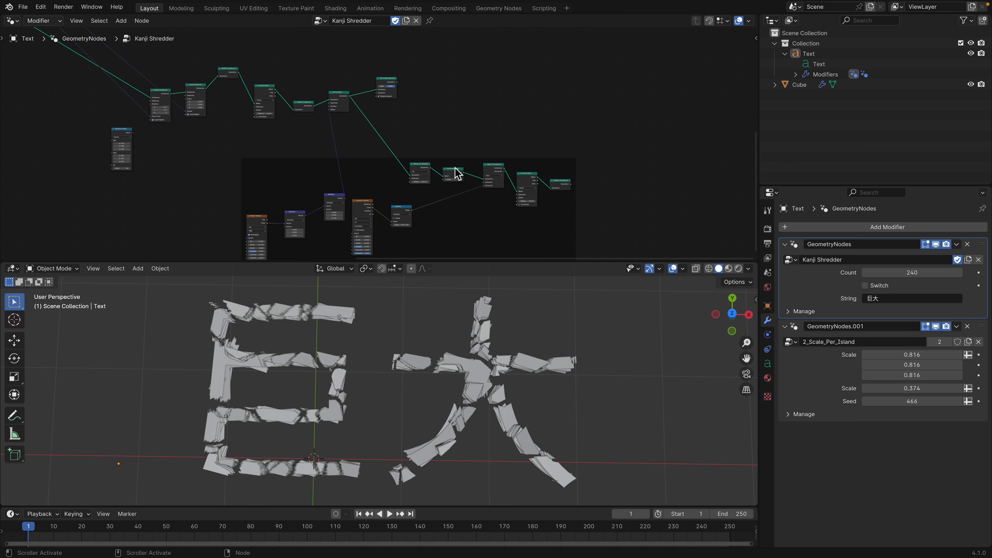
{"action": "scroll", "coordinate": [419, 118], "scroll_direction": "down", "scroll_amount": 2}
{"action": "middle_click_drag", "start_coordinate": [455, 120], "coordinate": [486, 111]}
{"action": "scroll", "coordinate": [450, 126], "scroll_direction": "down", "scroll_amount": 3}
{"action": "middle_click_drag", "start_coordinate": [412, 110], "coordinate": [466, 114]}
{"action": "scroll", "coordinate": [438, 138], "scroll_direction": "down", "scroll_amount": 1}
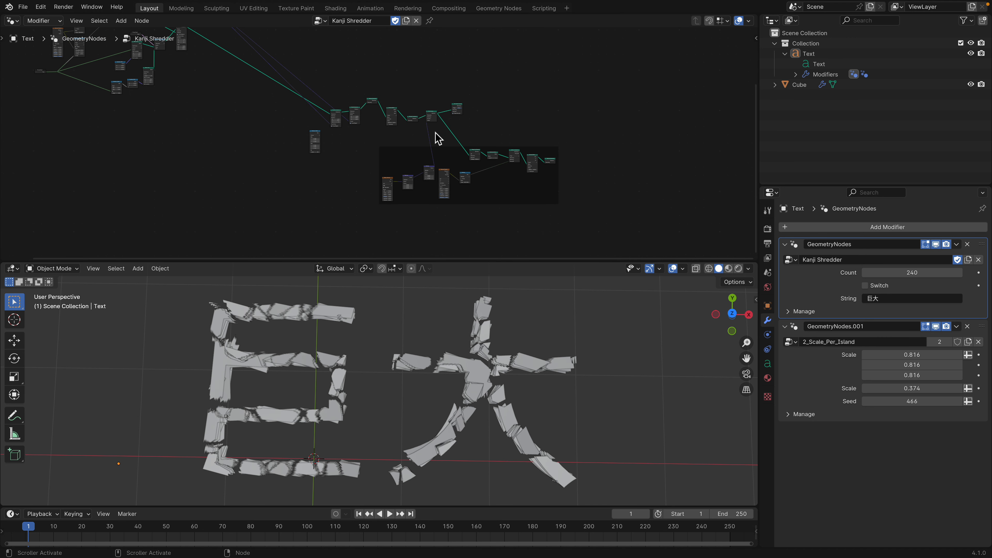
{"action": "middle_click_drag", "start_coordinate": [405, 102], "coordinate": [441, 129]}
{"action": "scroll", "coordinate": [465, 191], "scroll_direction": "up", "scroll_amount": 3}
{"action": "middle_click_drag", "start_coordinate": [464, 191], "coordinate": [404, 170]}
{"action": "scroll", "coordinate": [418, 173], "scroll_direction": "up", "scroll_amount": 3}
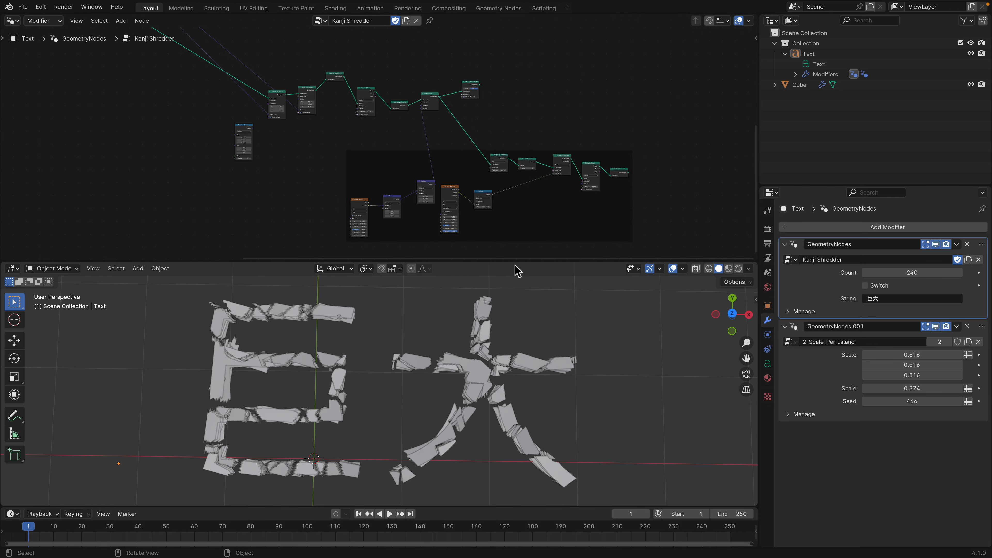
- Enlarge the 3D viewport again and inspect the shredded 巨大 text from a tilted, closer angle
{"action": "left_click_drag", "start_coordinate": [516, 264], "coordinate": [516, 214]}
{"action": "scroll", "coordinate": [496, 334], "scroll_direction": "up", "scroll_amount": 3}
{"action": "mouse_move", "coordinate": [495, 334]}
{"action": "middle_mouse_down"}
{"action": "mouse_move", "coordinate": [482, 299]}
{"action": "mouse_move", "coordinate": [492, 381]}
{"action": "mouse_move", "coordinate": [491, 346]}
{"action": "middle_mouse_up"}
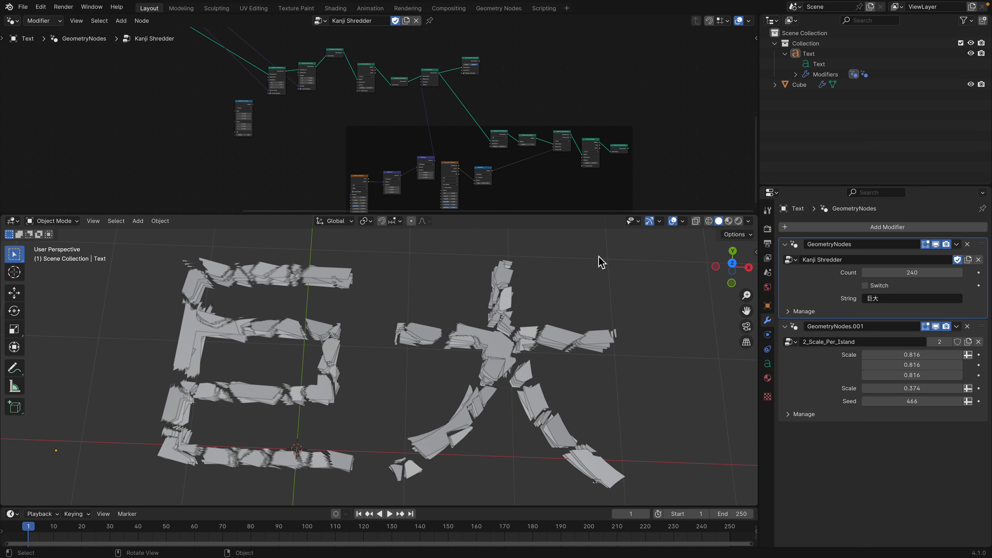
{"action": "mouse_move", "coordinate": [684, 5]}
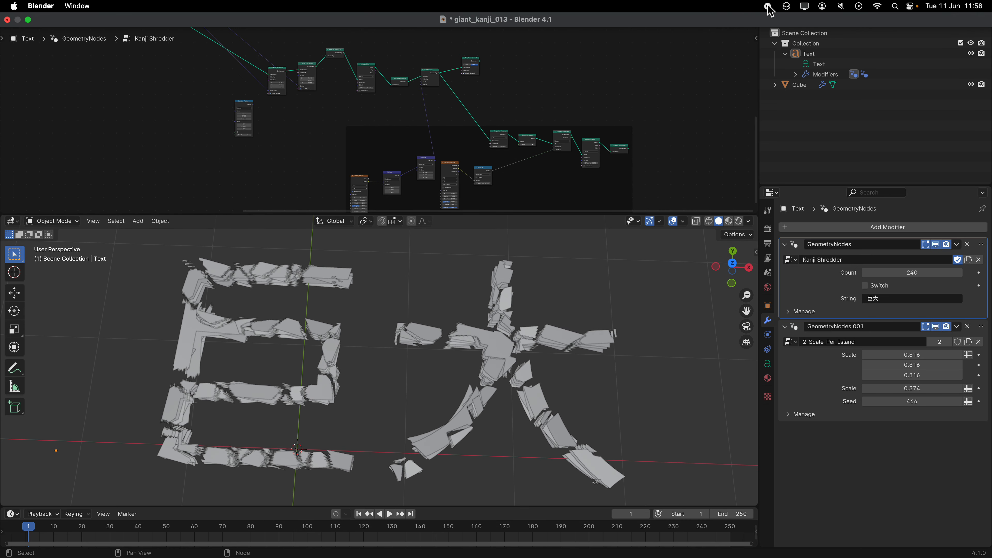